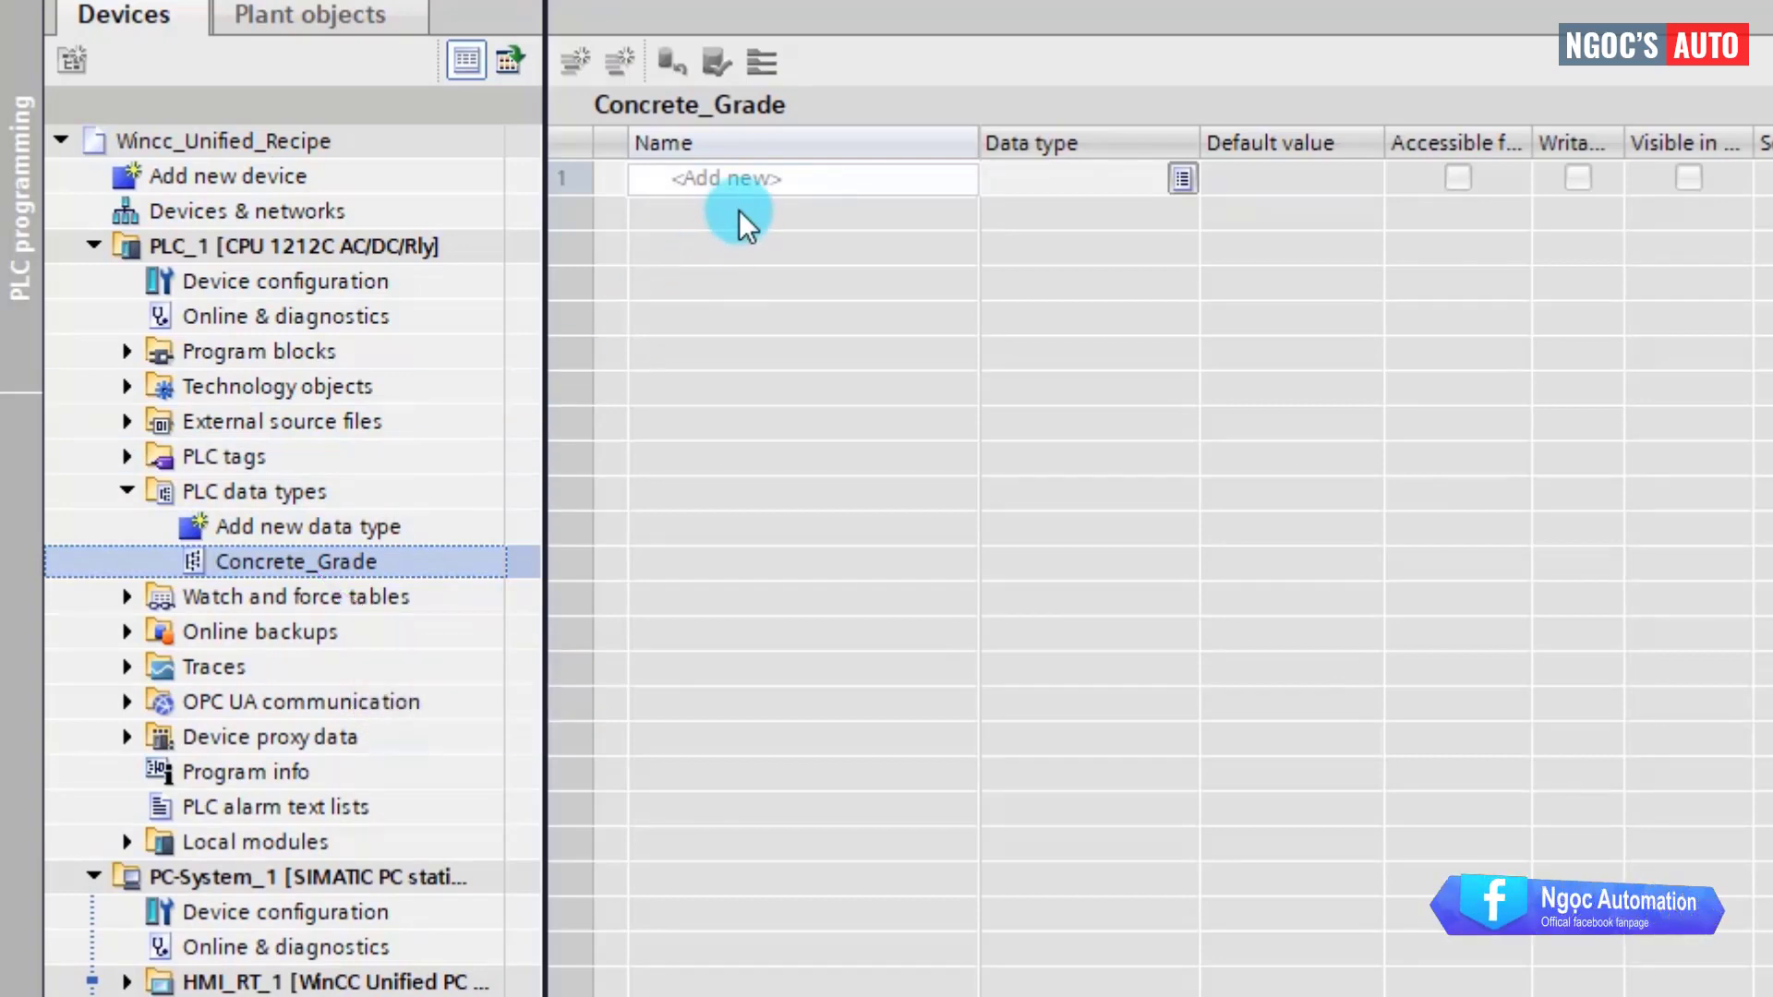
# Name the first Concrete_Grade member Sand with data type Real.
pyautogui.doubleClick(752, 178)
pyautogui.write('Sand')
pyautogui.press('Return')
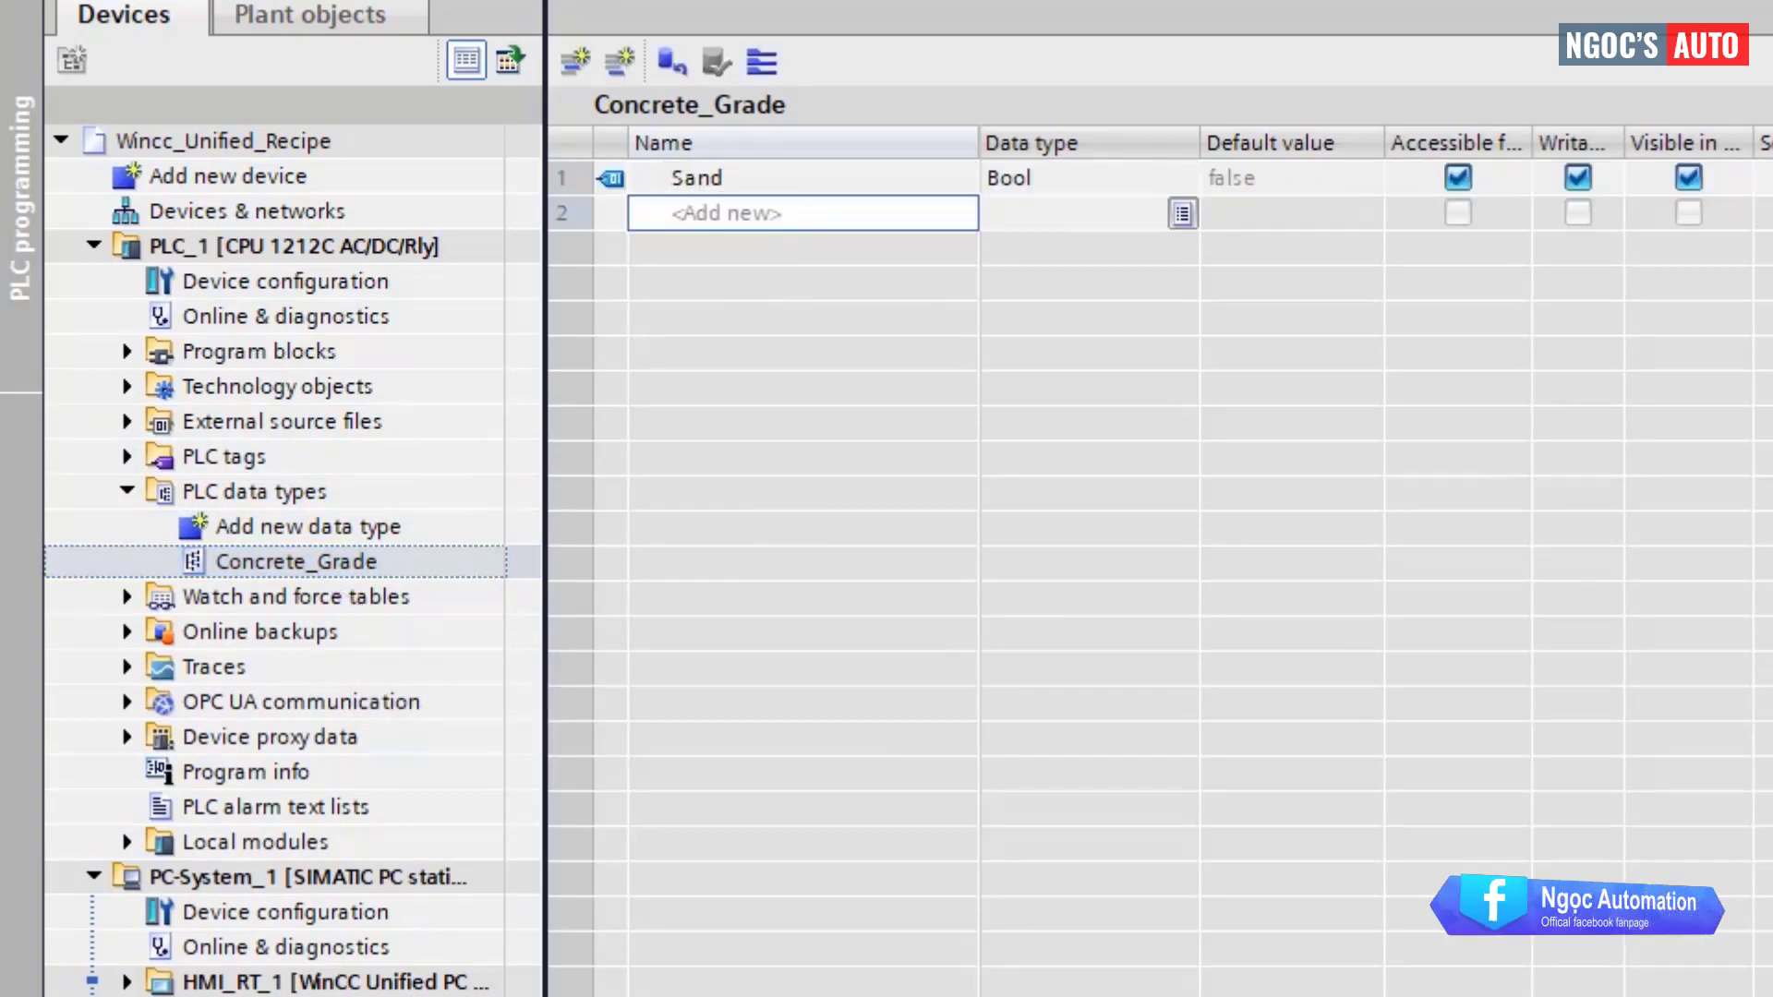
pyautogui.click(1019, 183)
pyautogui.write('Real')
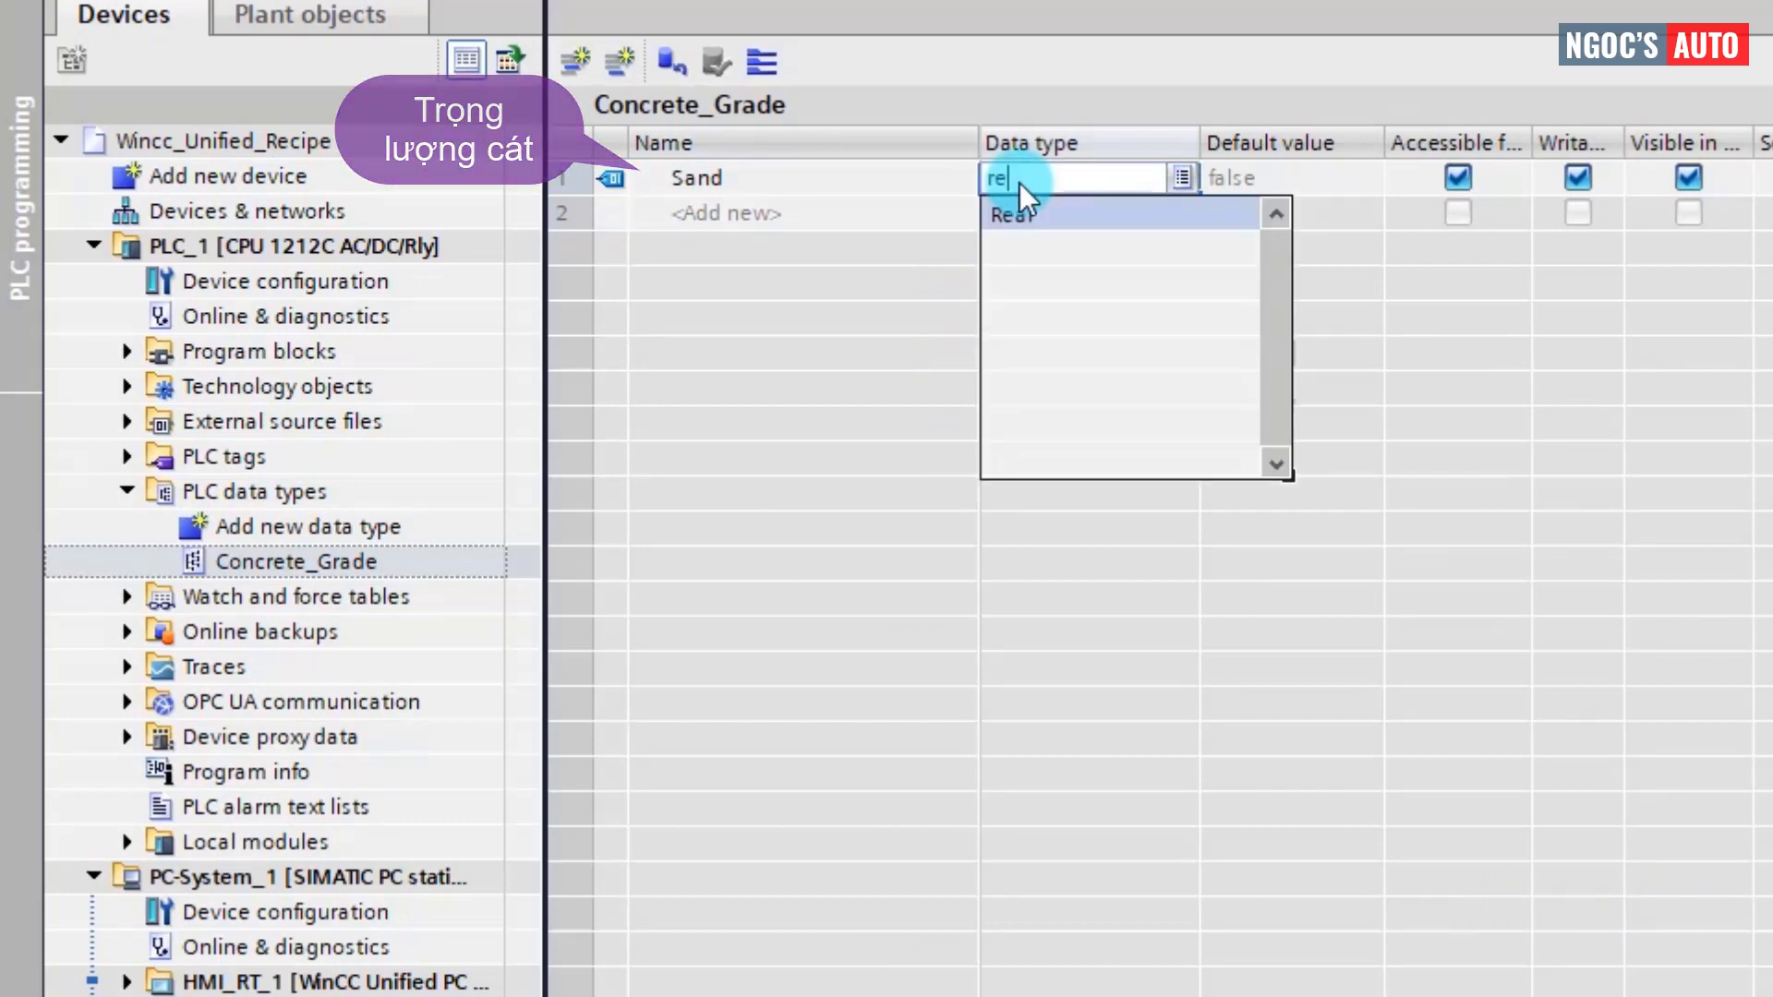
pyautogui.press('Return')
# Add the Stone, Water and Cement members below Sand.
pyautogui.click(907, 213)
pyautogui.write('Stone')
pyautogui.press('Return')
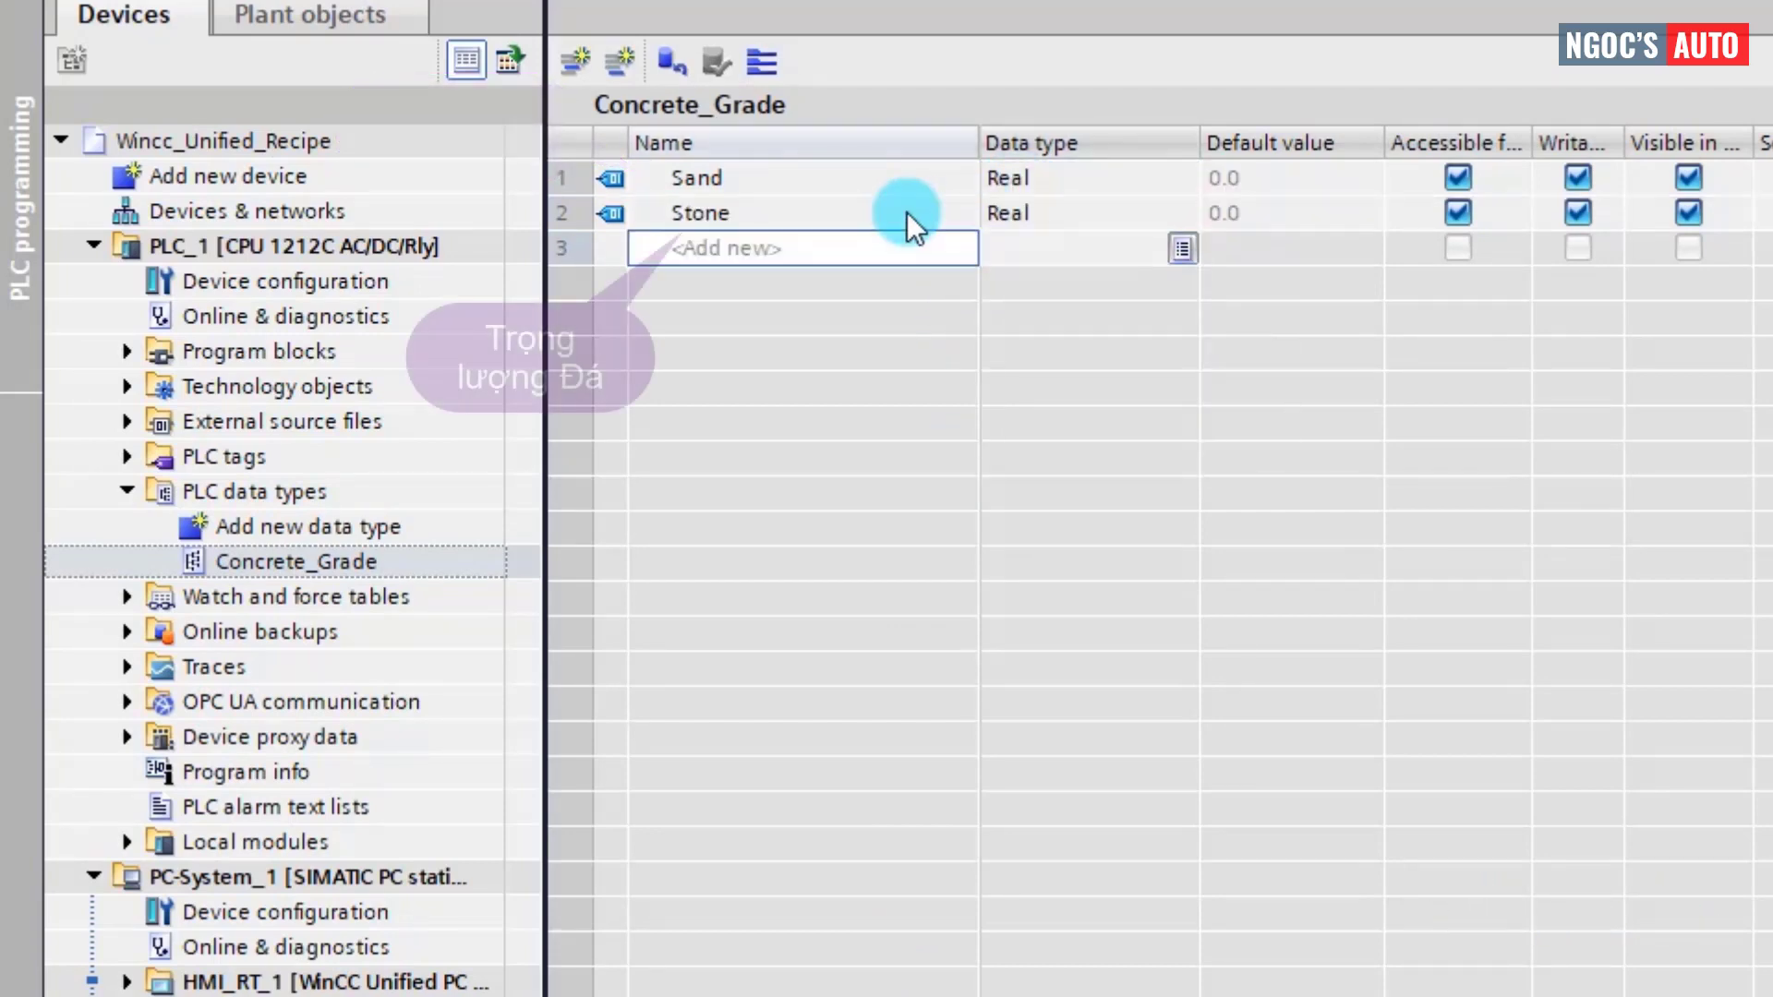
pyautogui.write('Water')
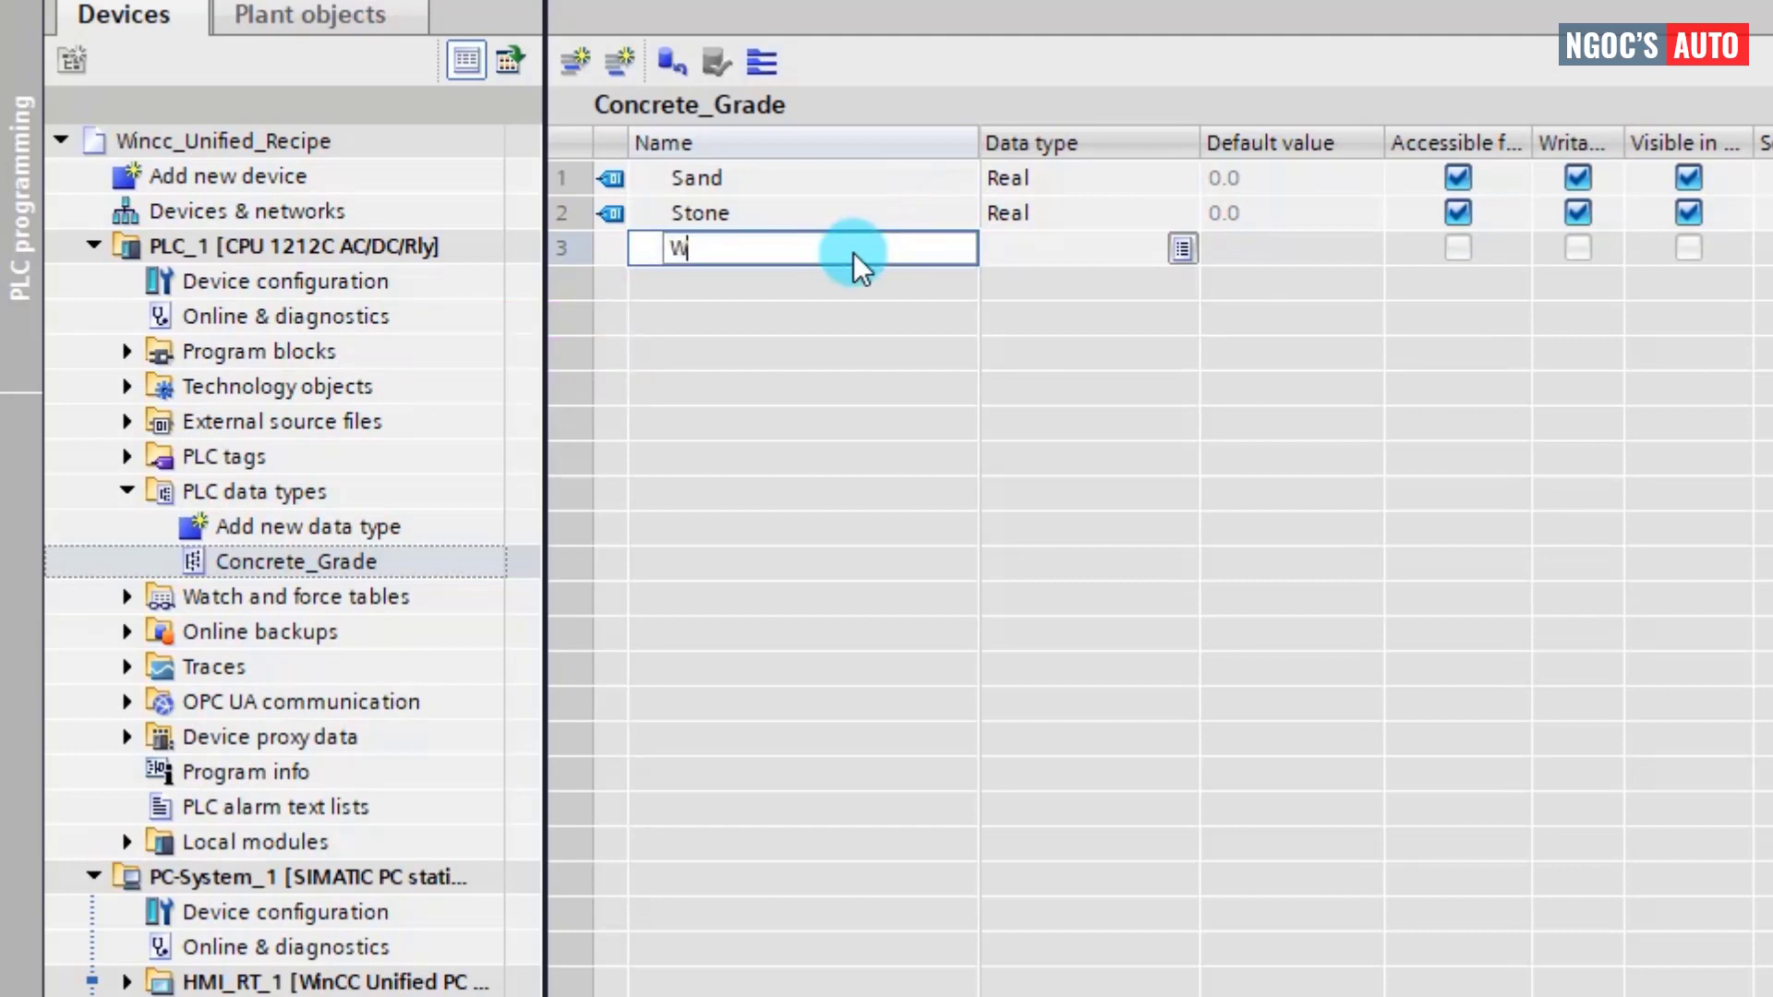
pyautogui.press('Return')
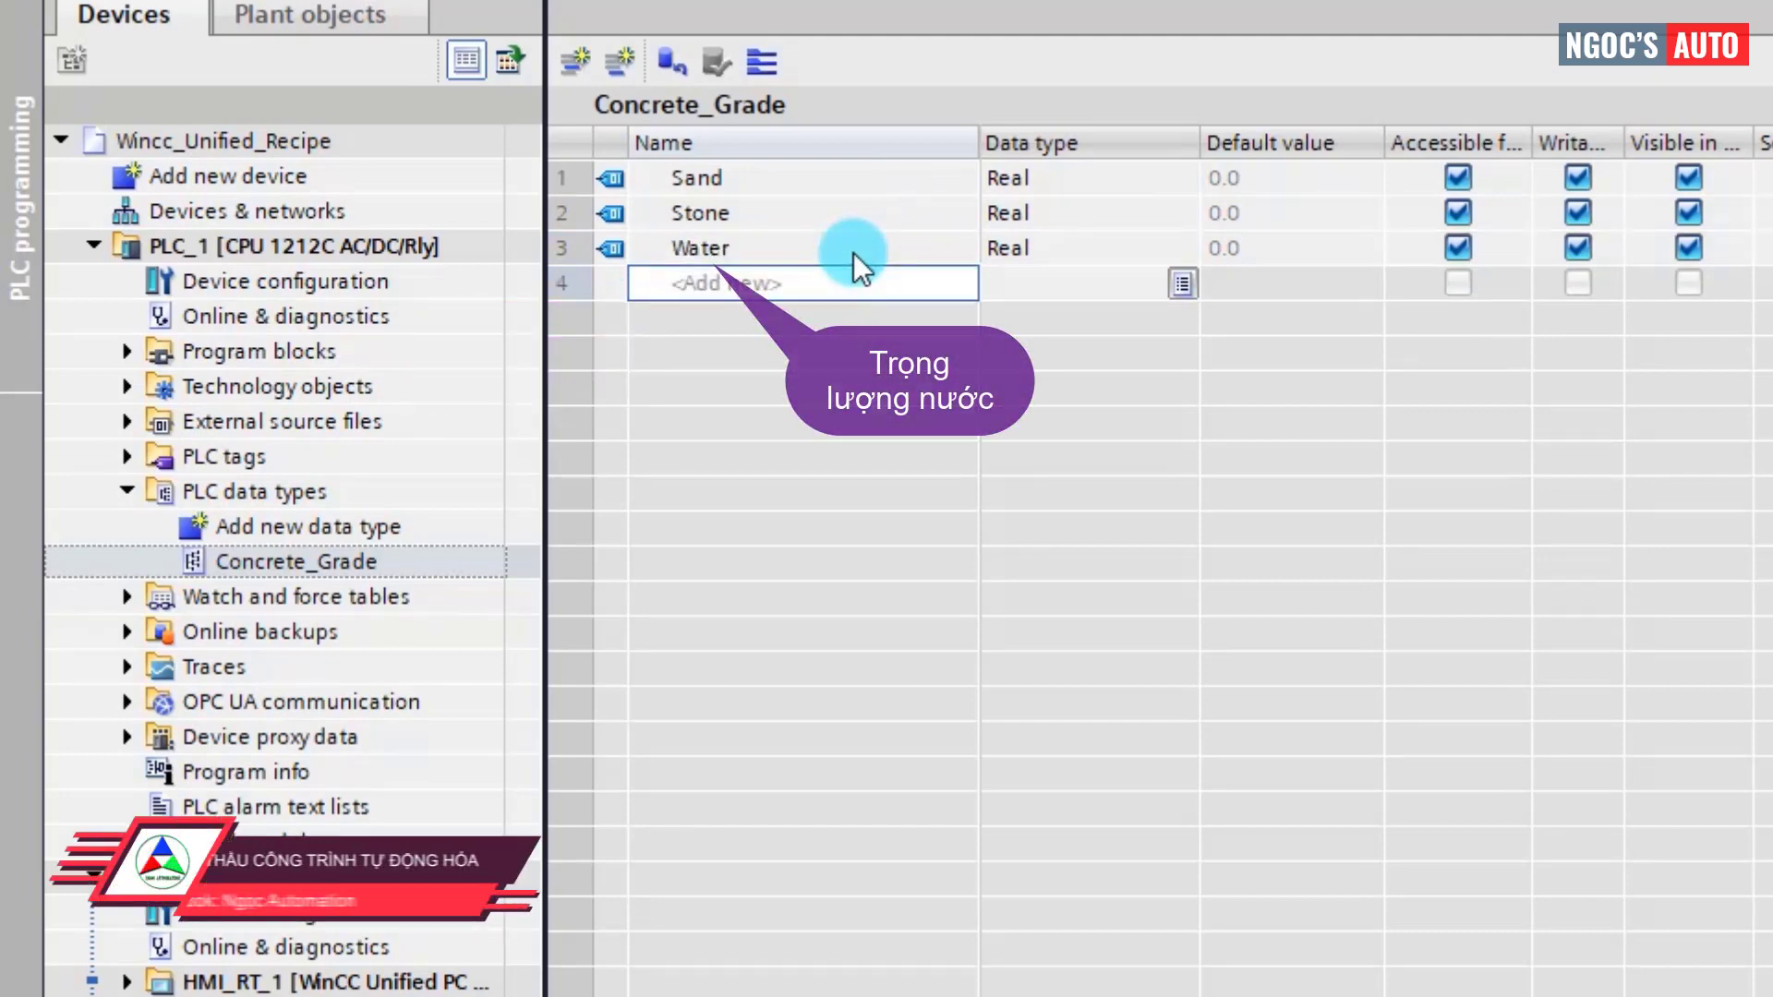
pyautogui.write('Cement')
pyautogui.press('Return')
pyautogui.press('Down')
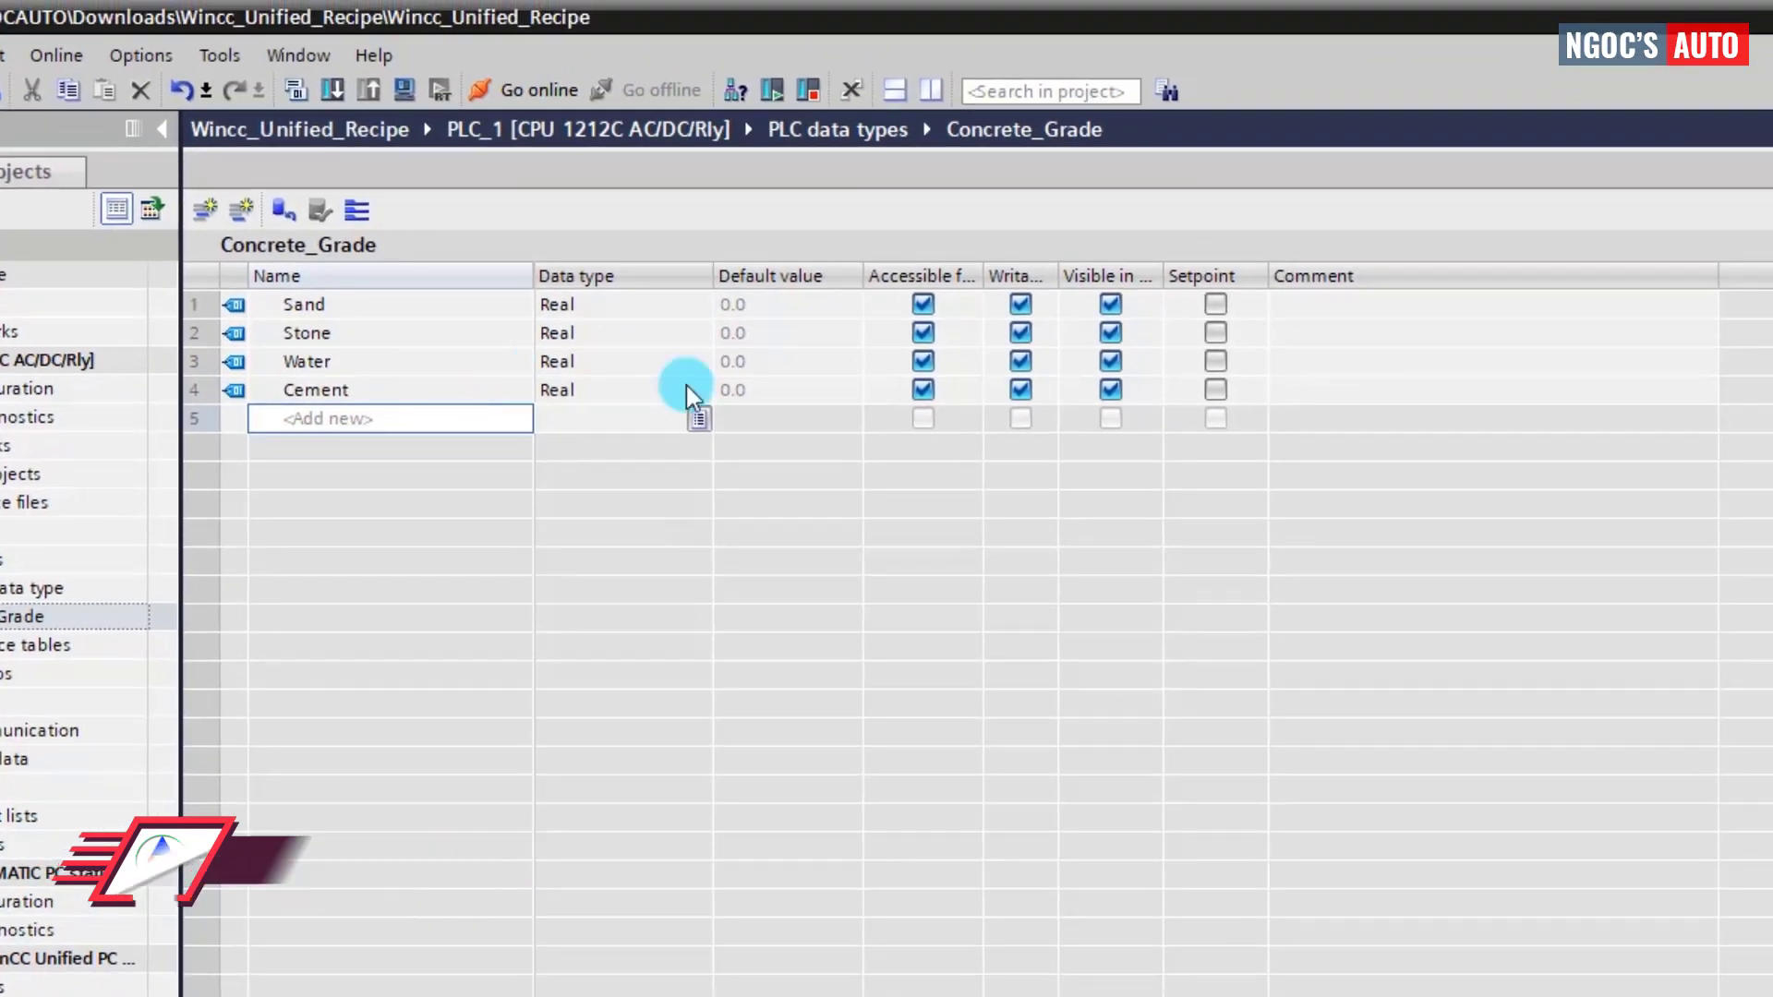
# Comment the members 'Sand weight (kg)', 'Stone weight (kg)', 'Water volume (m3)', 'Cement weight (kg)'.
pyautogui.click(1347, 306)
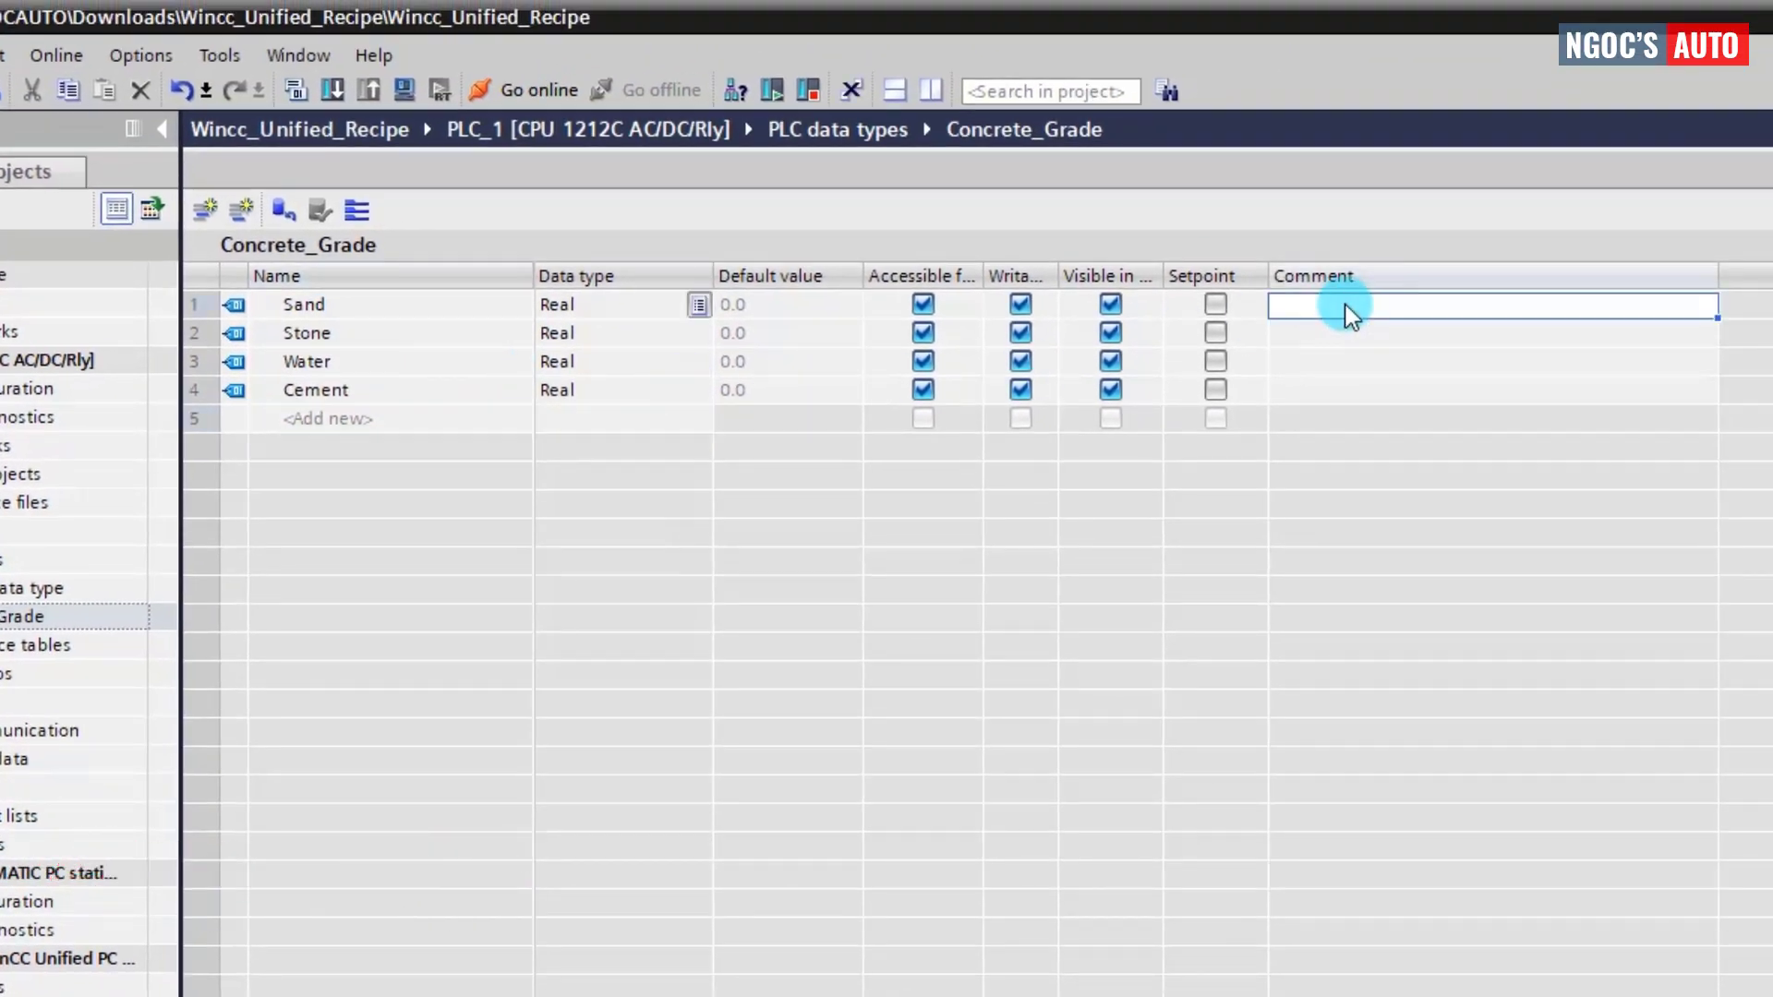
pyautogui.write('Sand weight (kg)')
pyautogui.press('Return')
pyautogui.write('Stone weight (kg)')
pyautogui.press('Return')
pyautogui.write('Water')
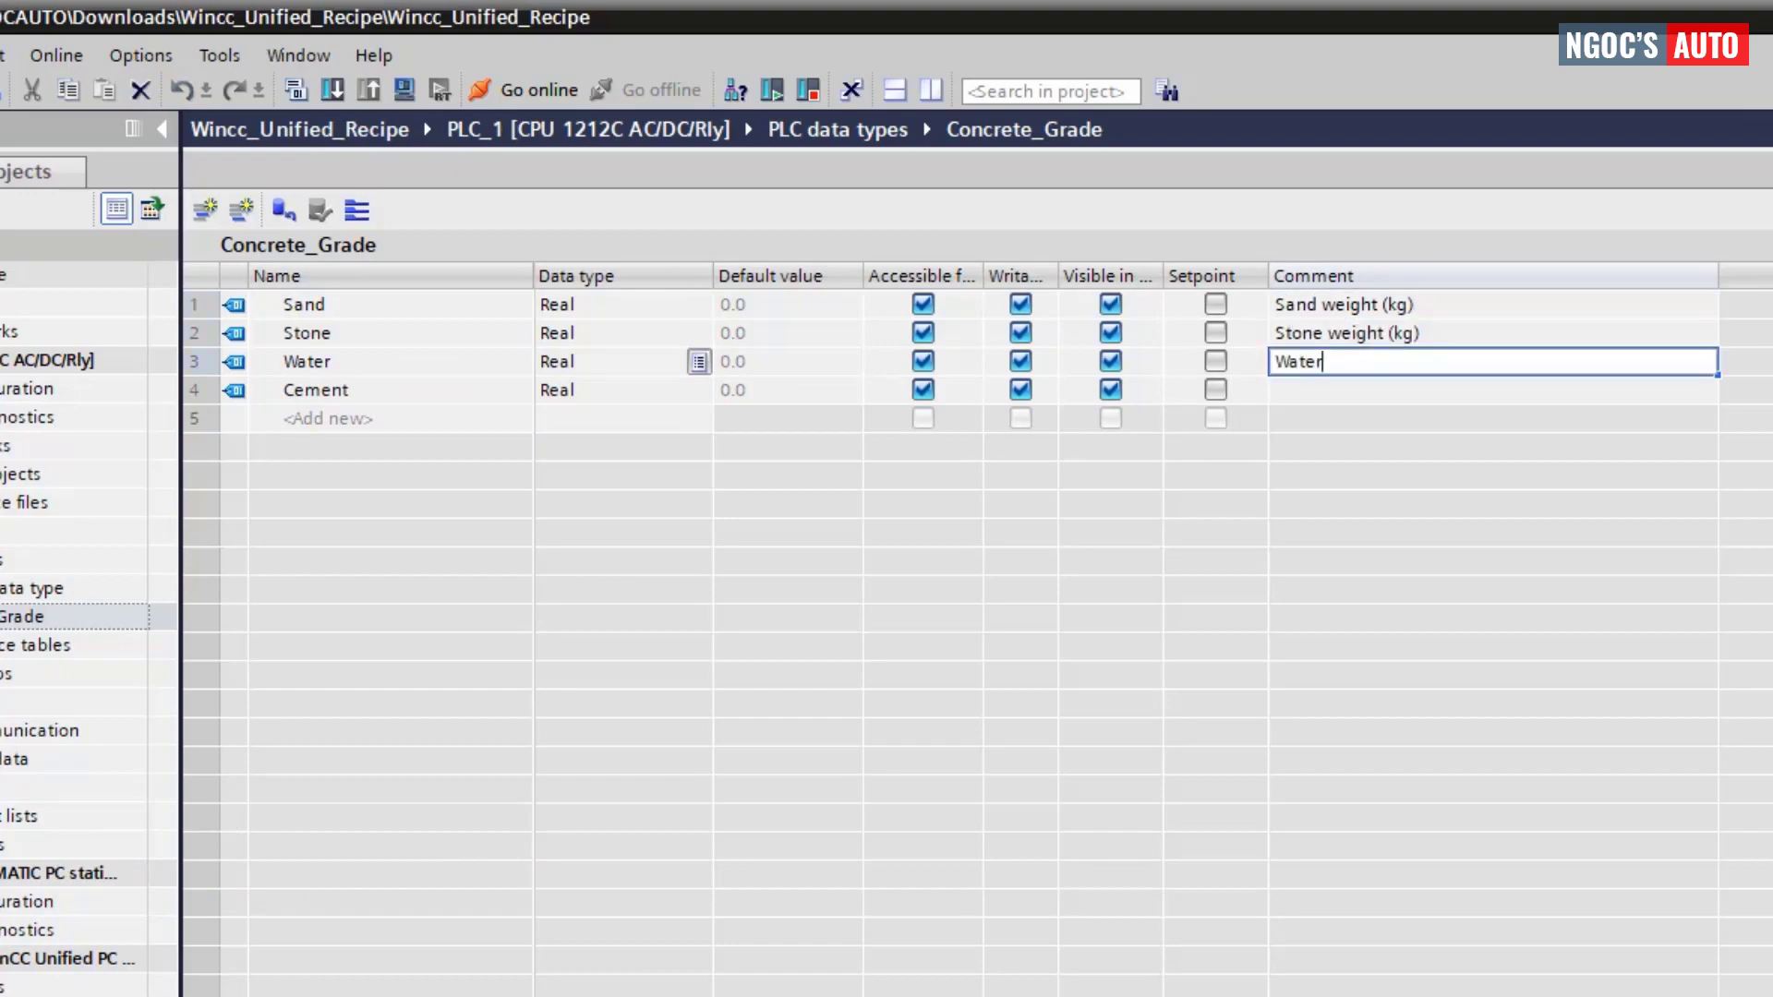
pyautogui.write(' volume (m3)')
pyautogui.press('Return')
pyautogui.write('Cement weight (kg)')
pyautogui.press('Return')
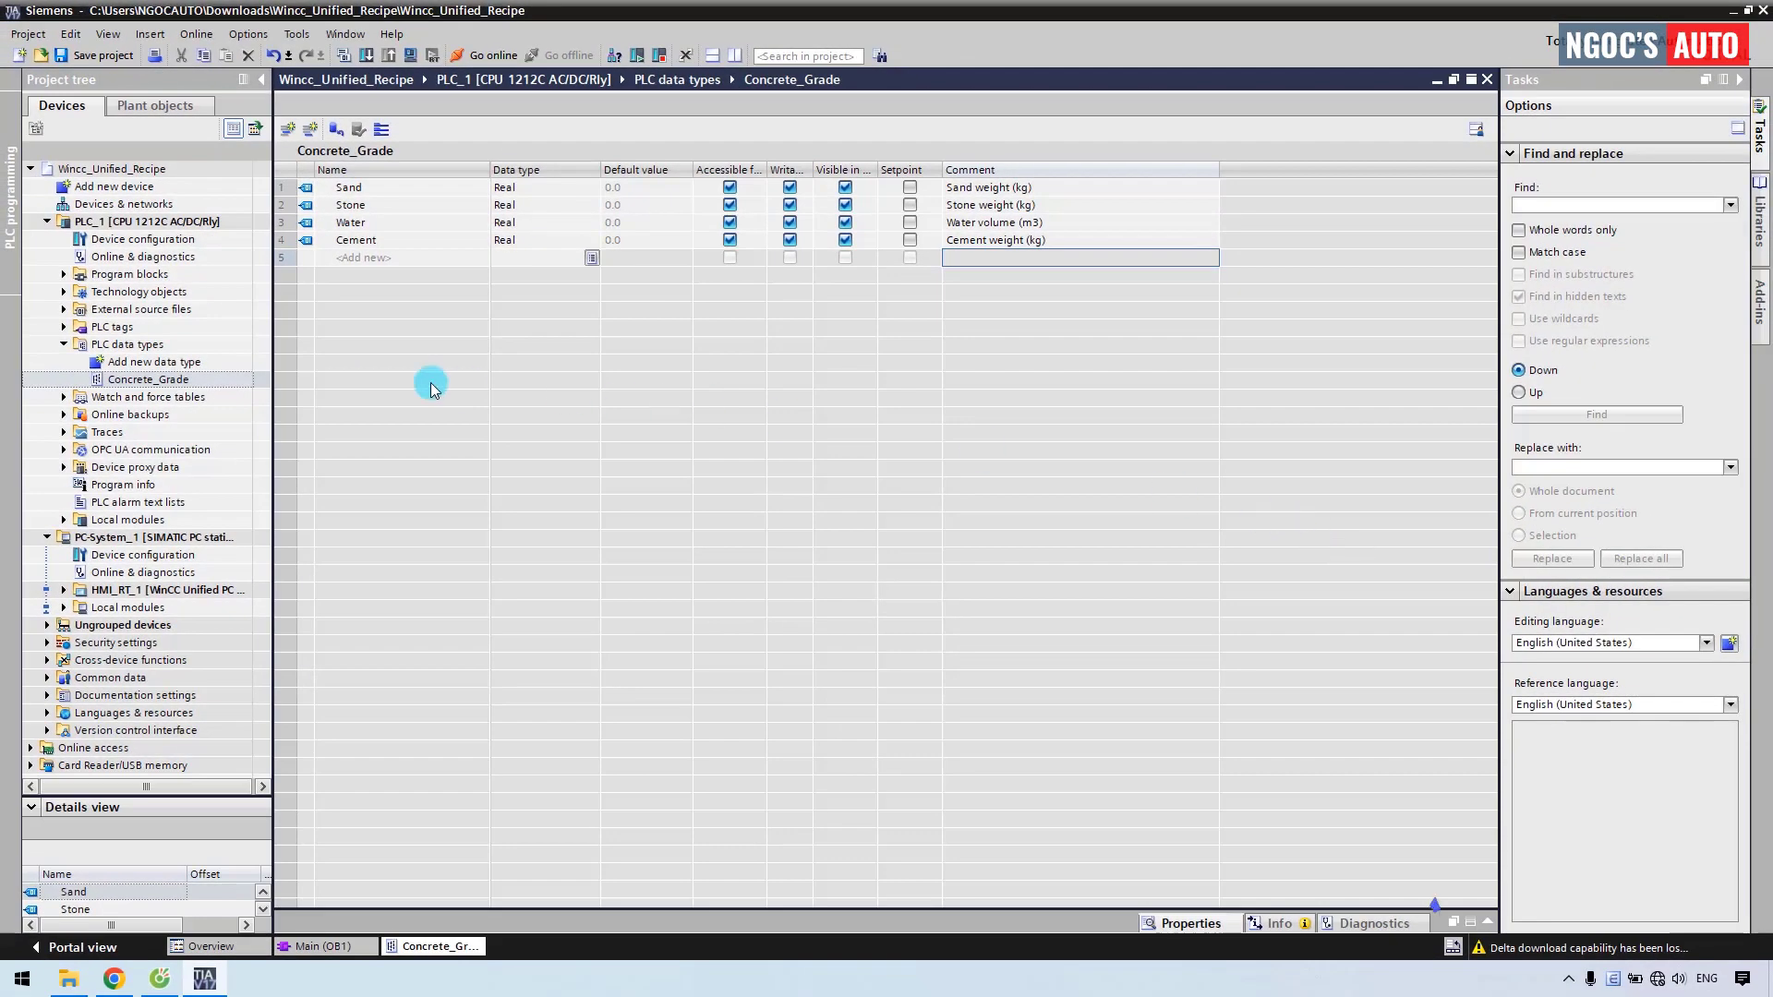
# Add a new data block named DB_RECIPE to Program blocks.
pyautogui.click(66, 275)
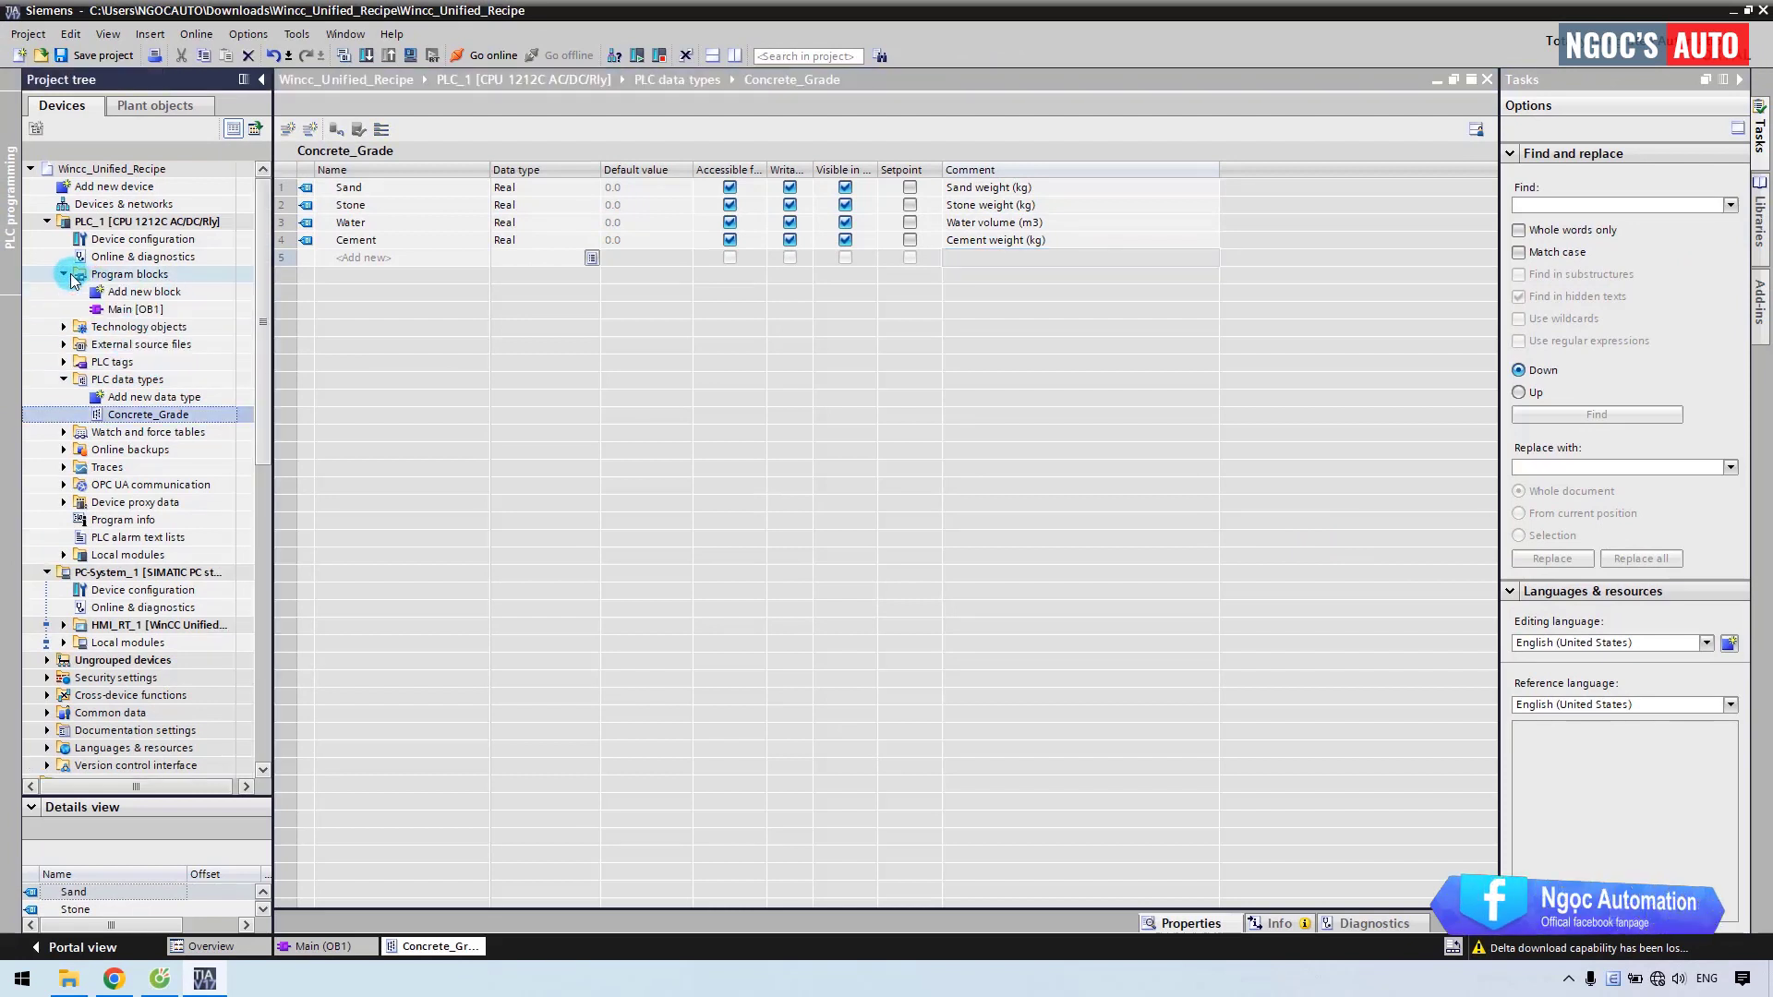
pyautogui.click(109, 294)
pyautogui.doubleClick(111, 293)
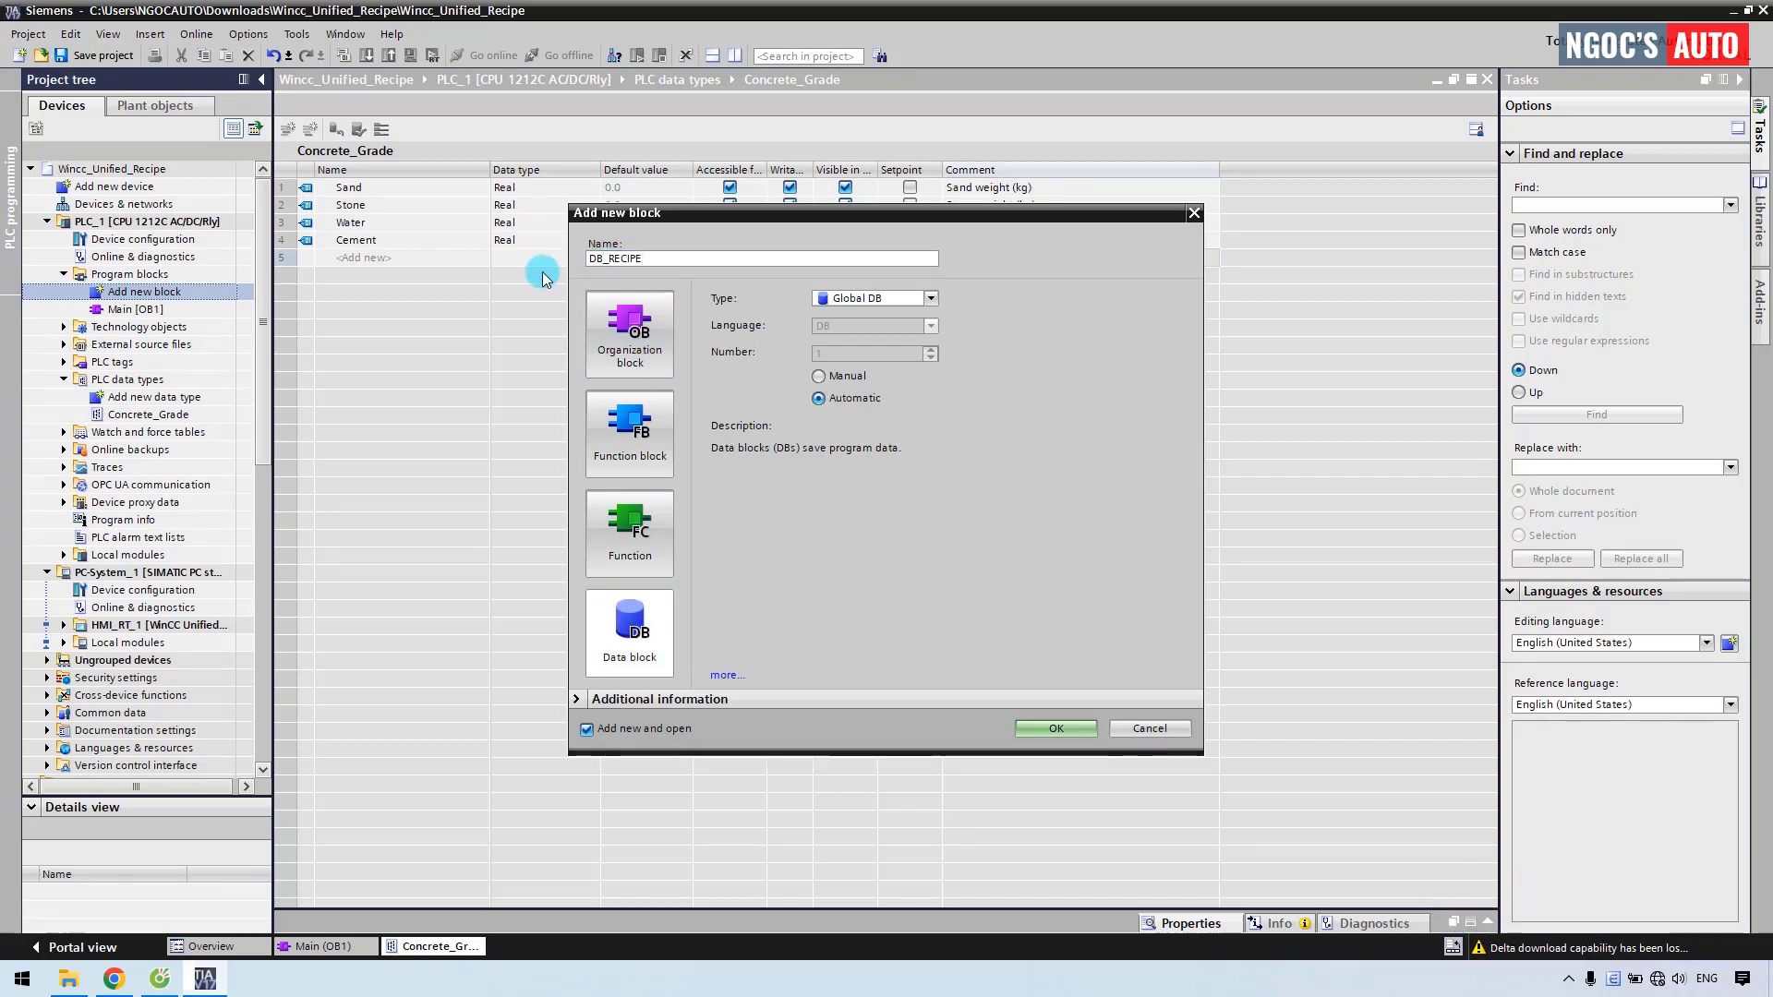
pyautogui.click(1048, 729)
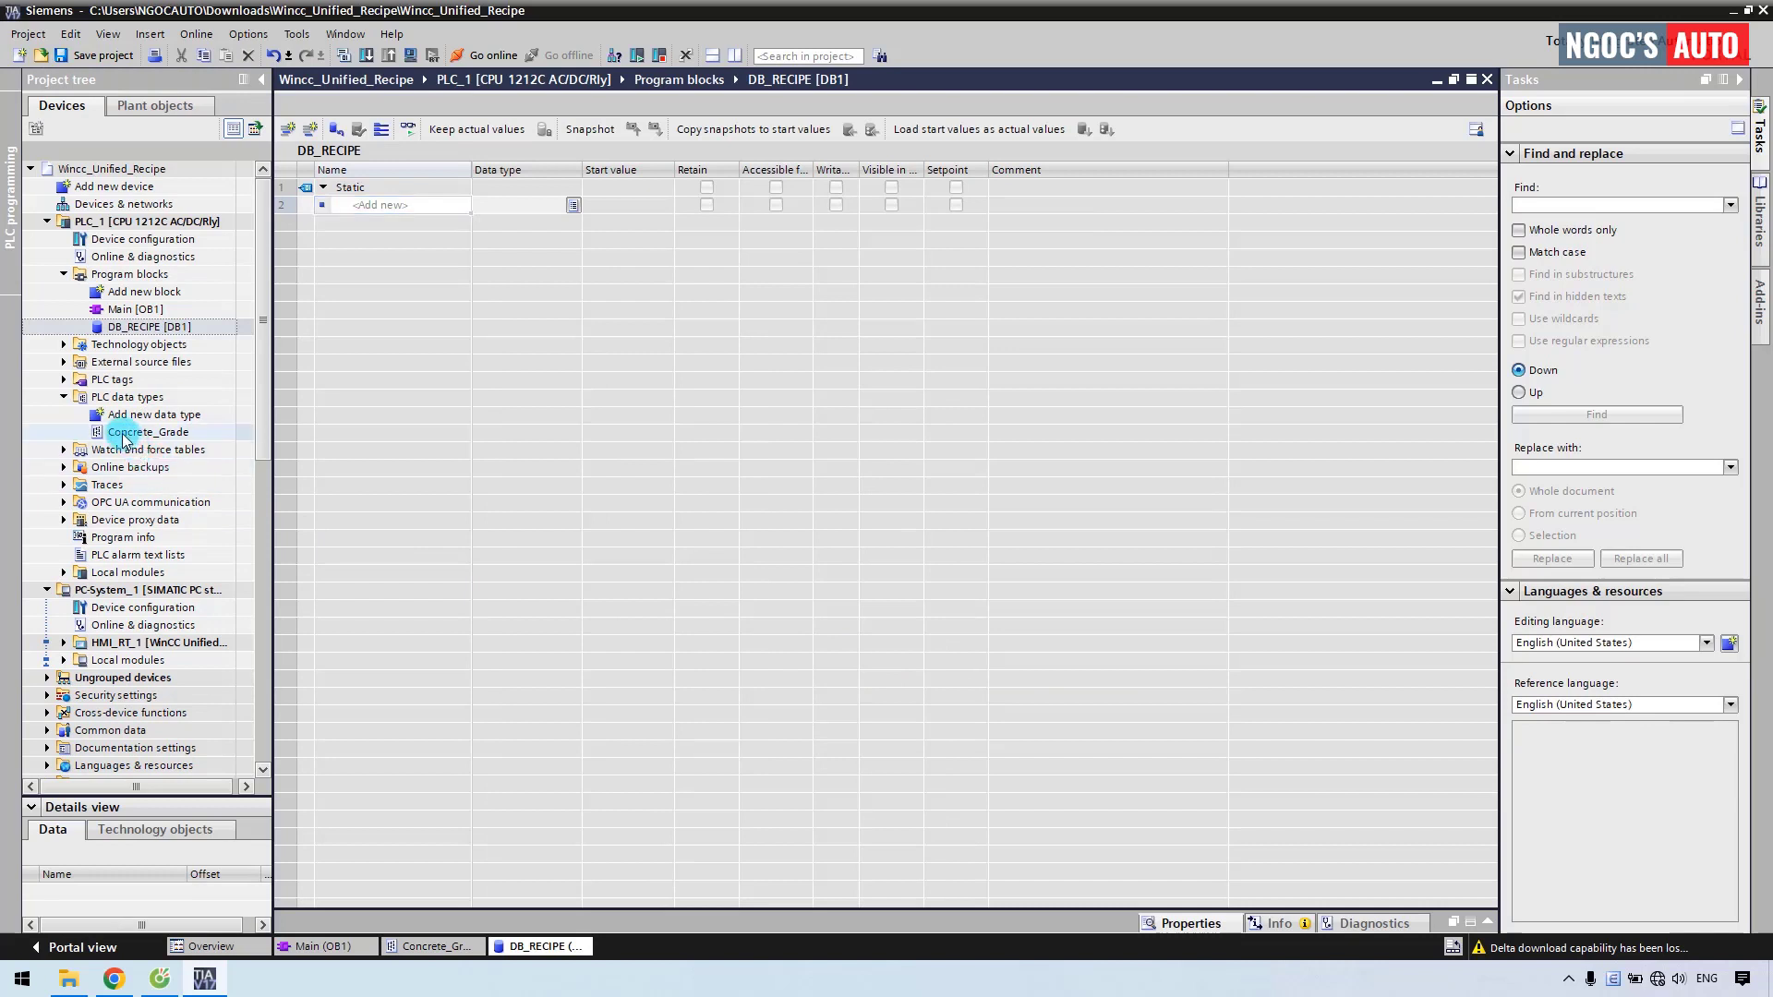
# Add a Concrete_Grade variable named Recipe to DB_RECIPE and expand its members.
pyautogui.moveTo(123, 438); pyautogui.dragTo(376, 205)
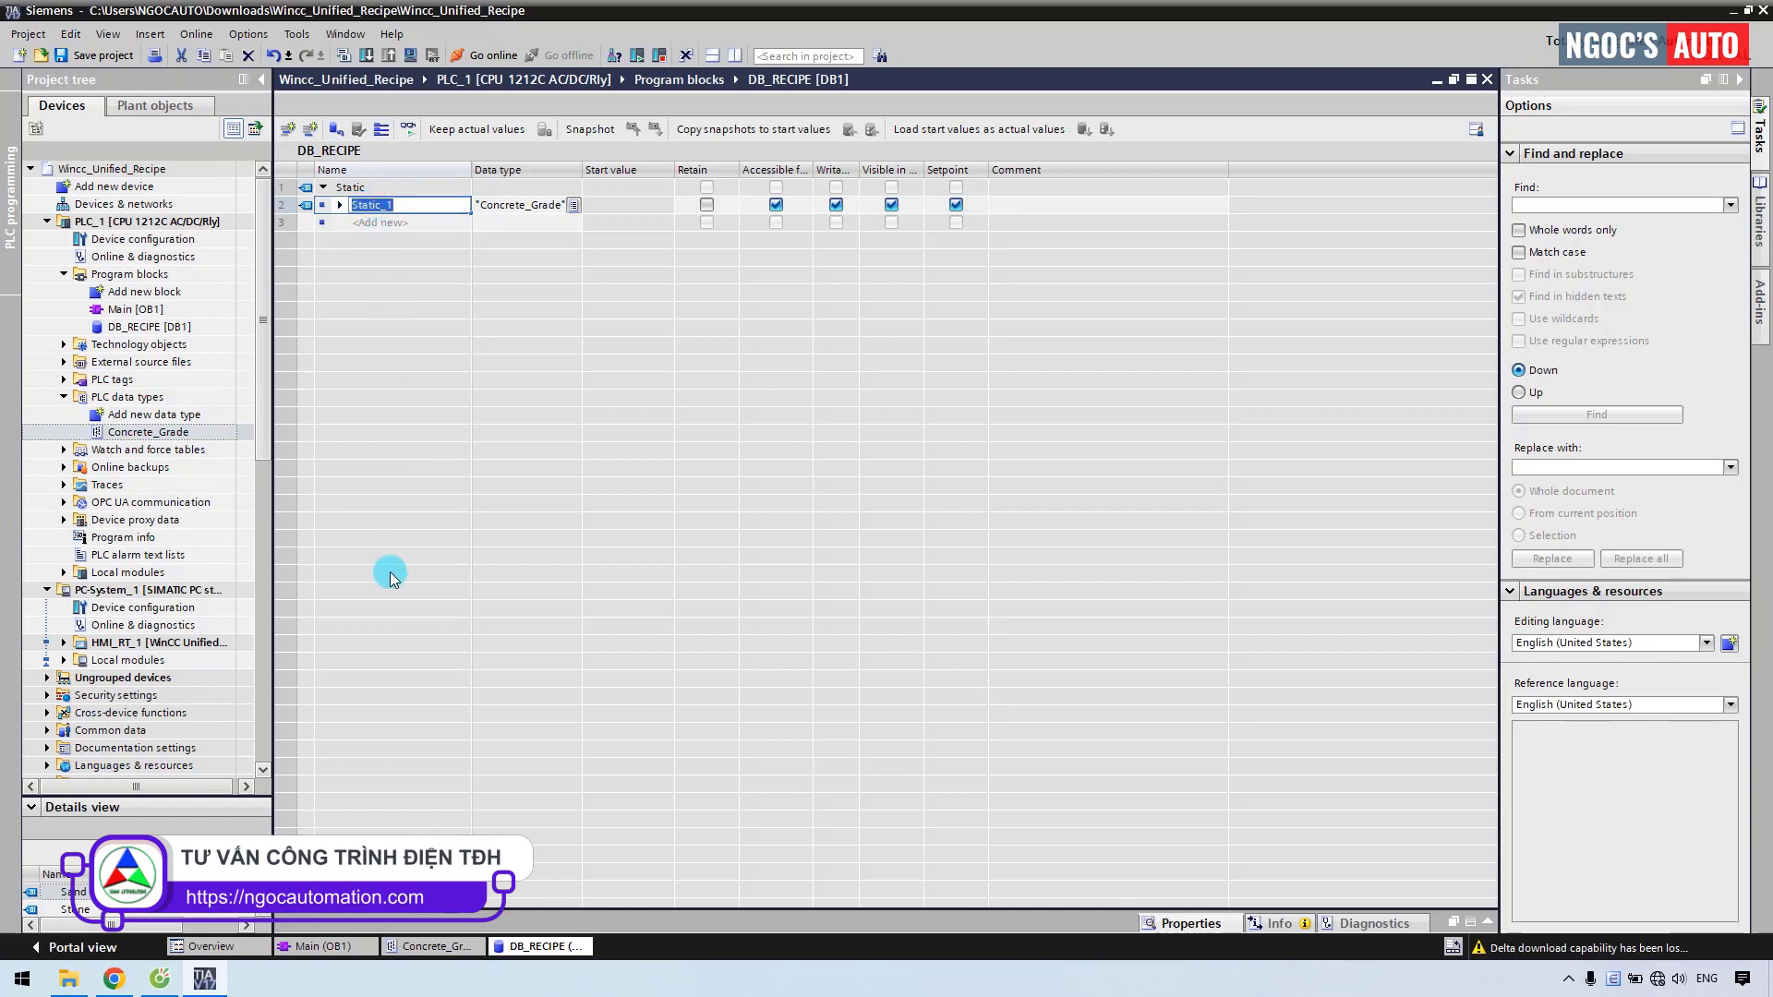
pyautogui.write('Recipe')
pyautogui.press('Return')
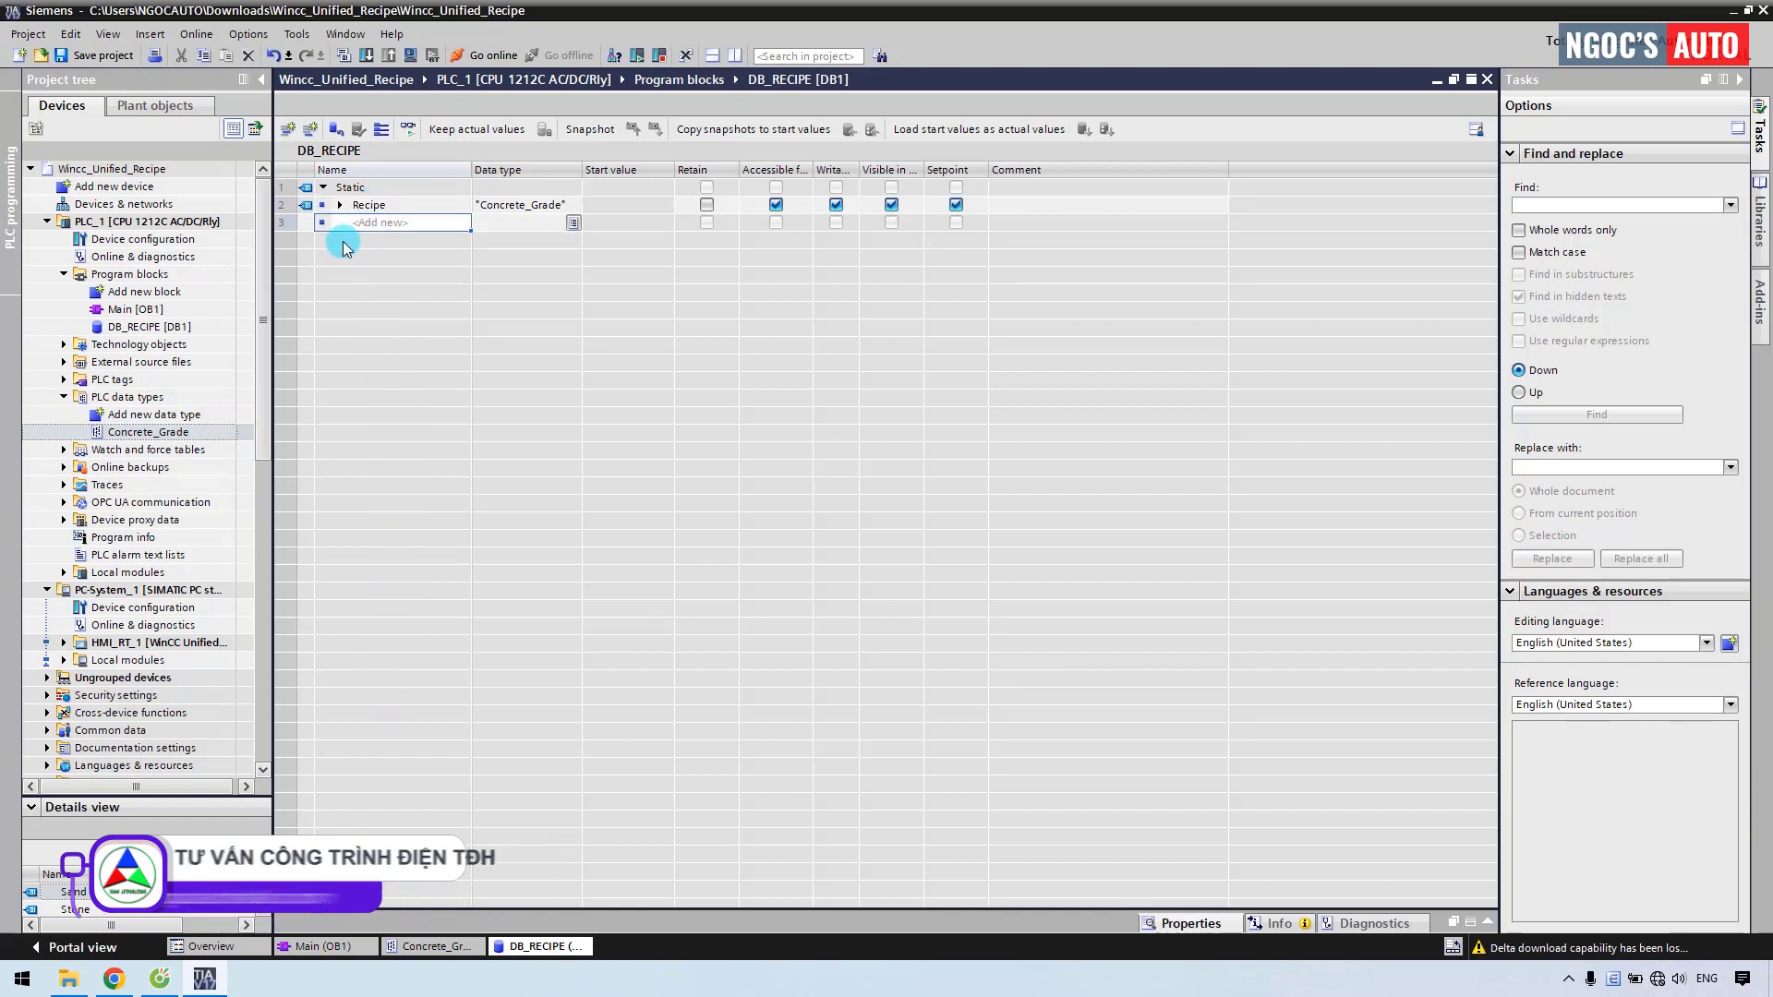
pyautogui.click(339, 207)
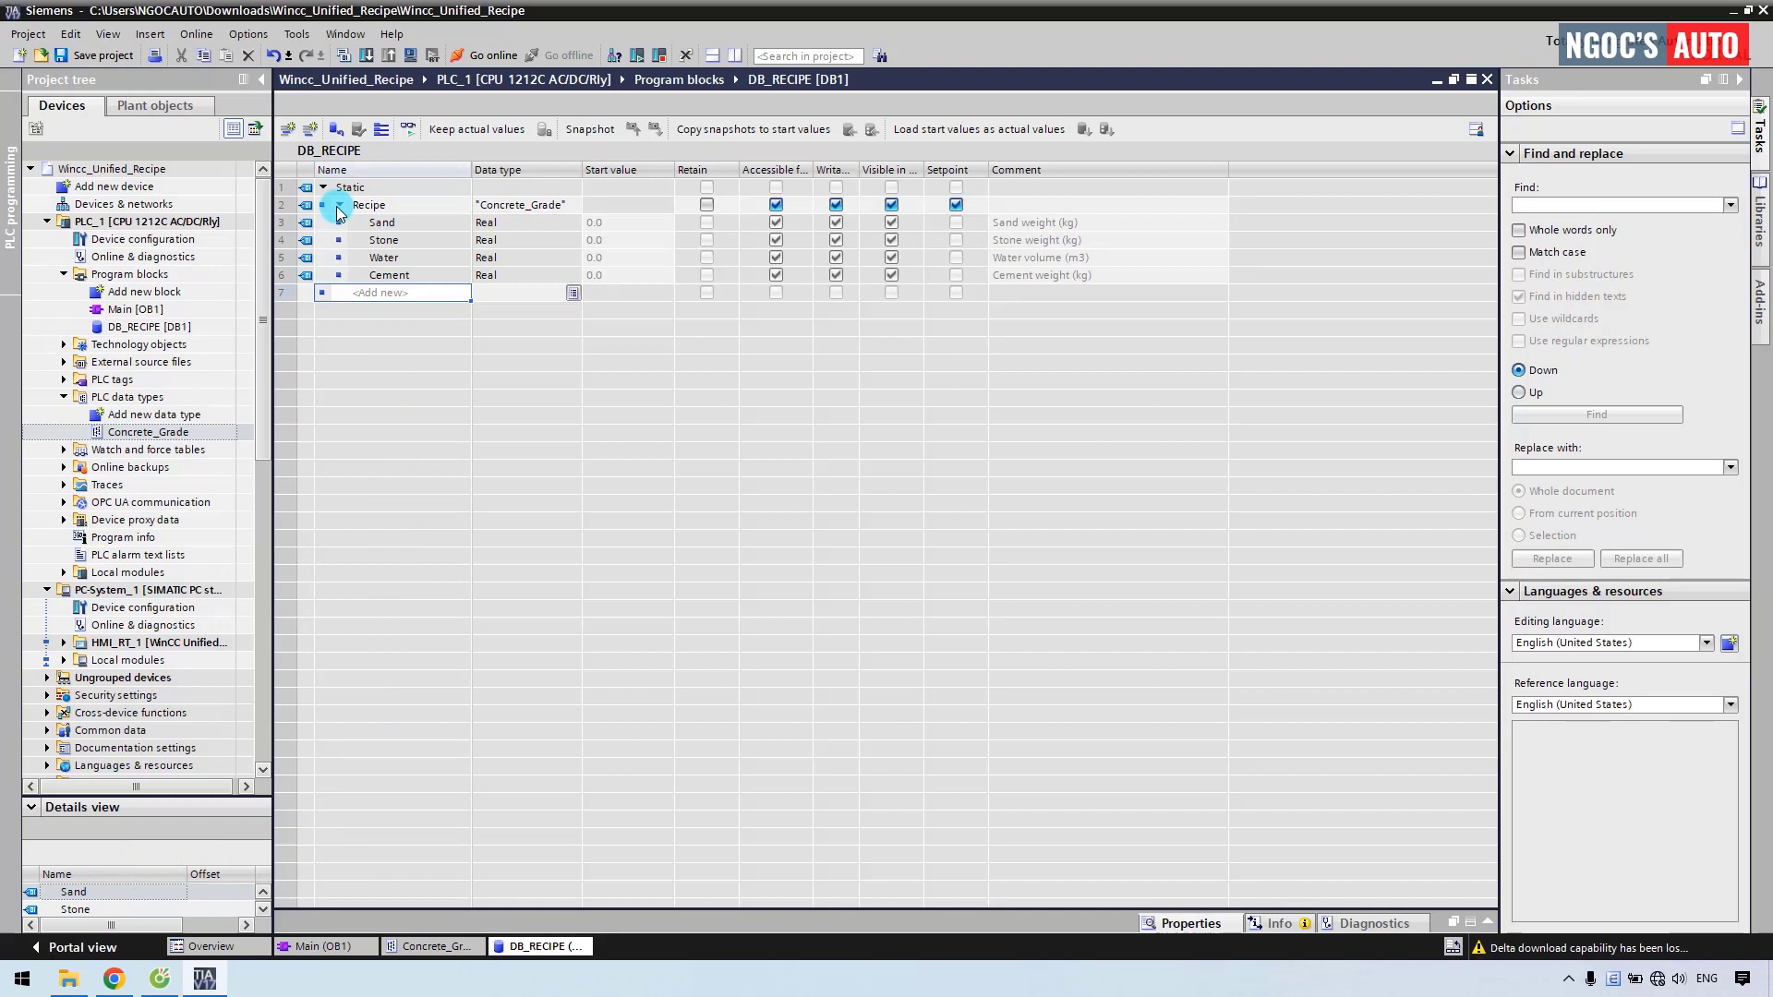
pyautogui.click(64, 644)
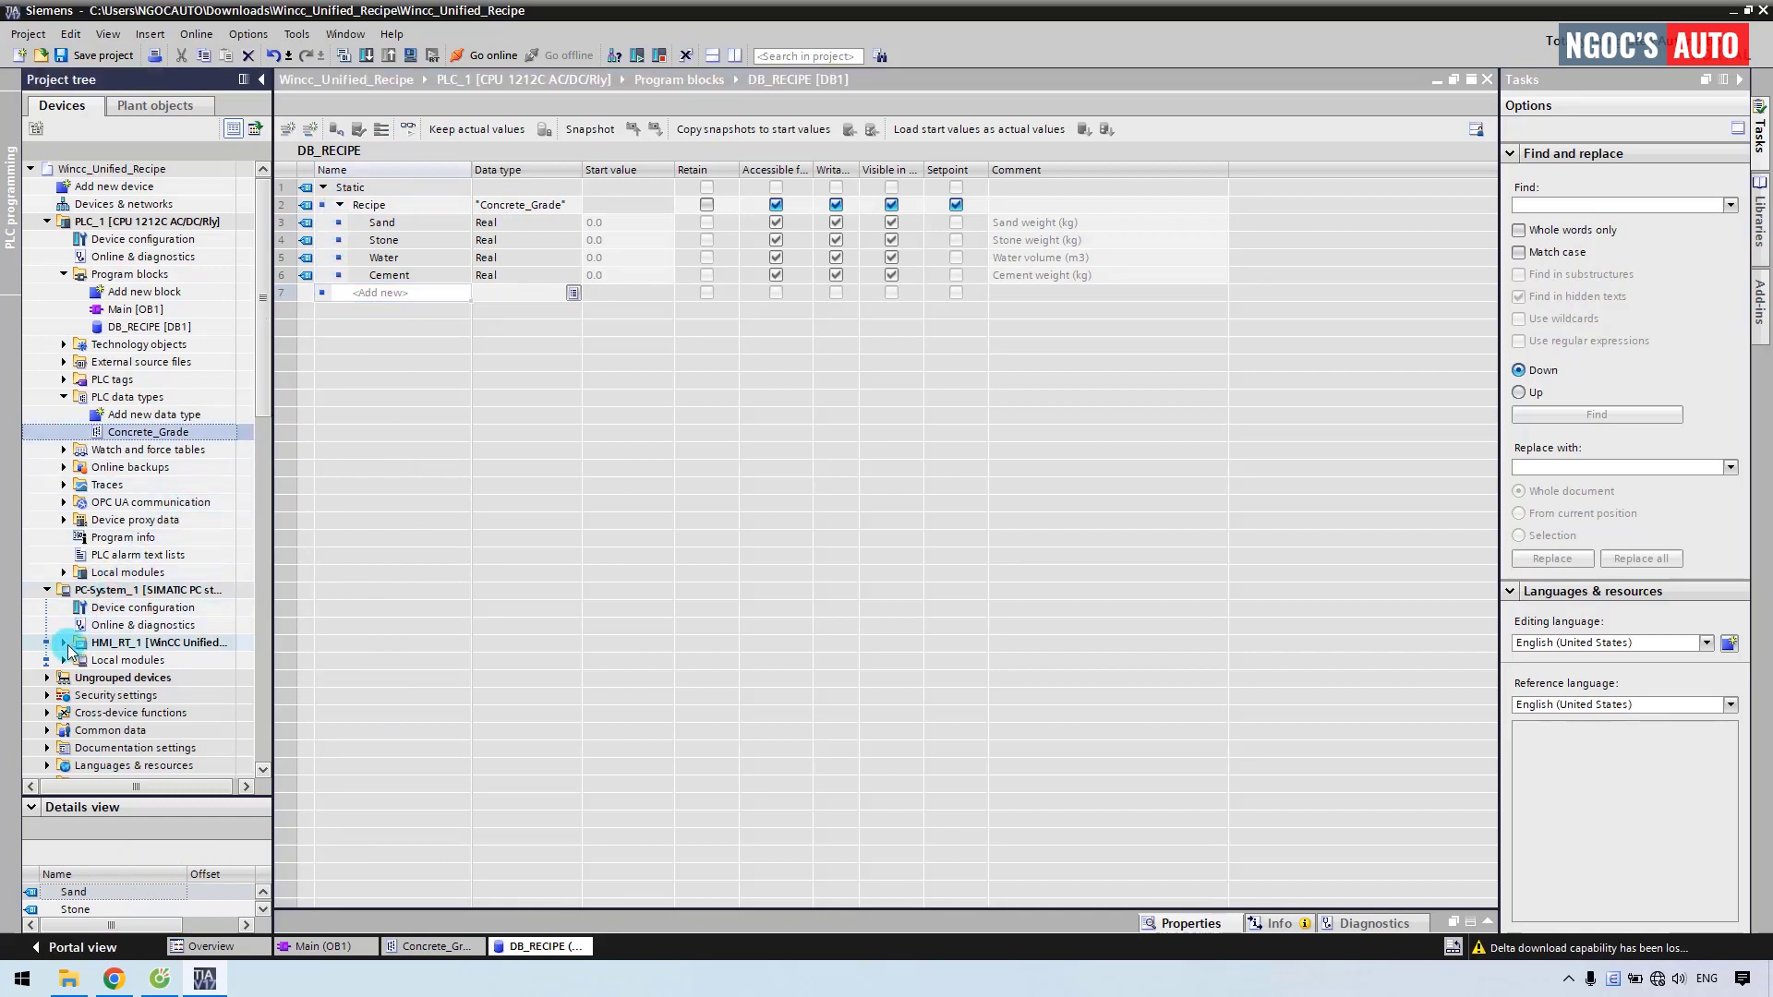
# Open Screen_1 and place a 'Concrete grade list' text label at the top-left.
pyautogui.scroll(-1, 67, 651)
pyautogui.click(80, 642)
pyautogui.doubleClick(117, 678)
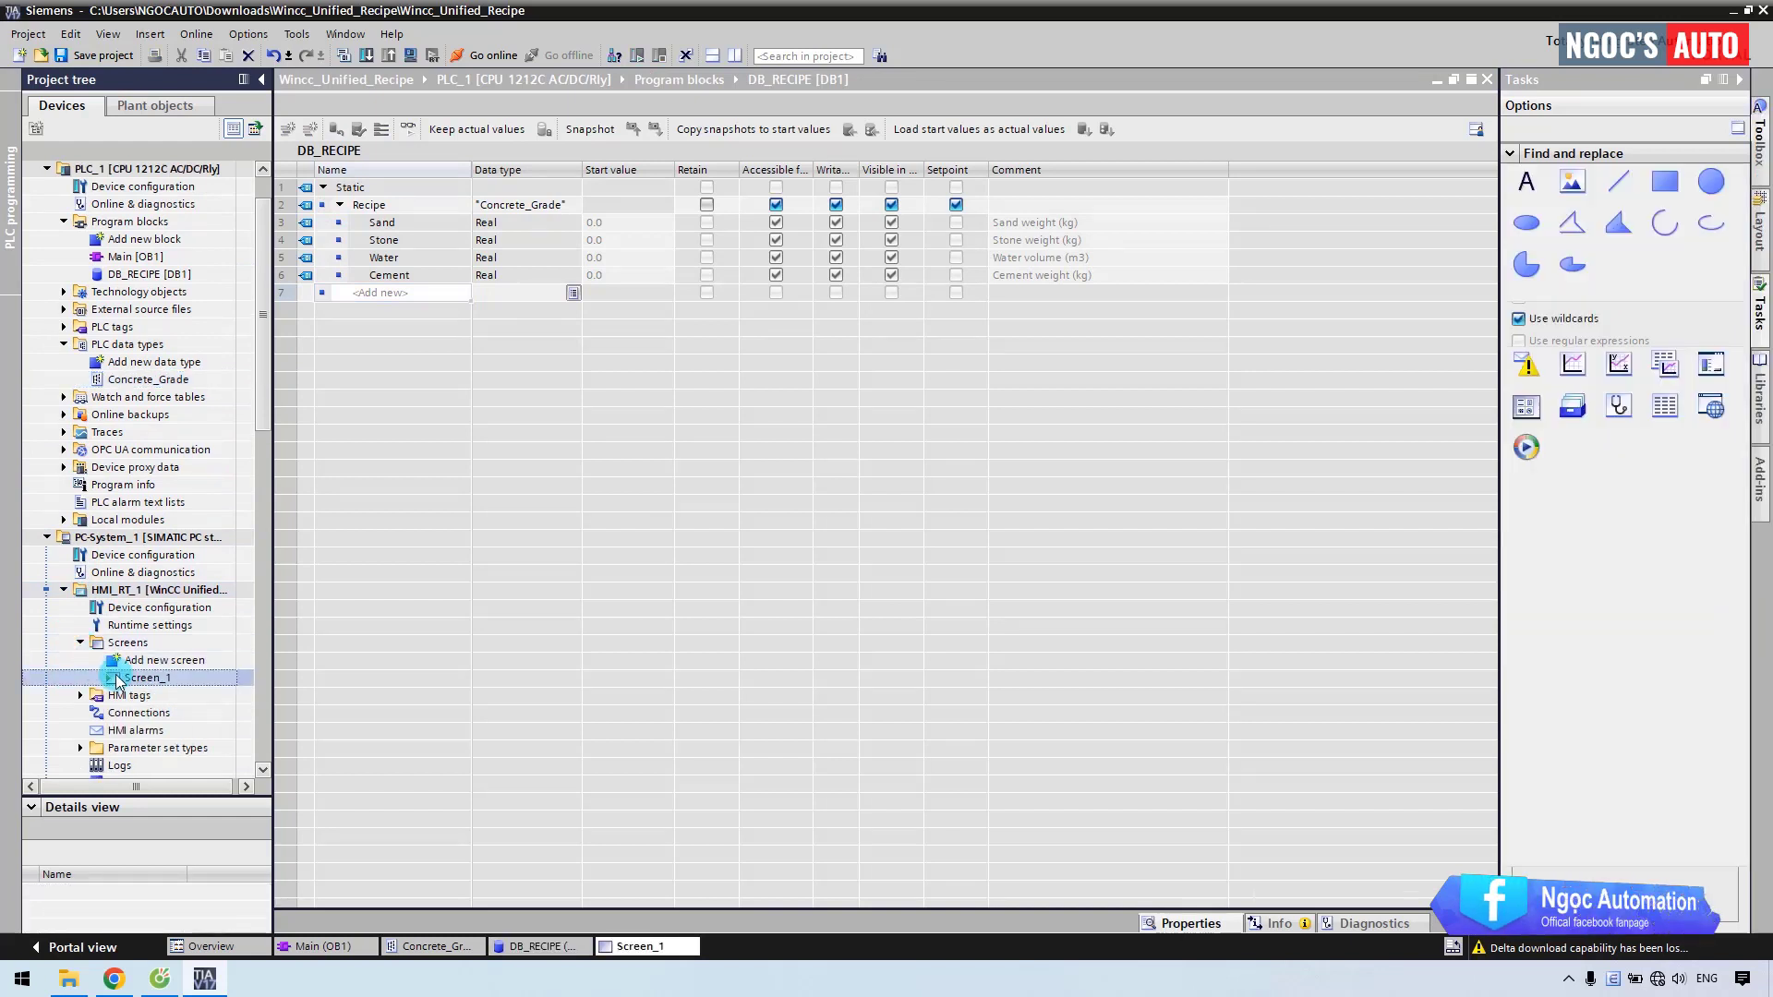
pyautogui.moveTo(1527, 182); pyautogui.dragTo(409, 183)
pyautogui.write('Concrete grade l')
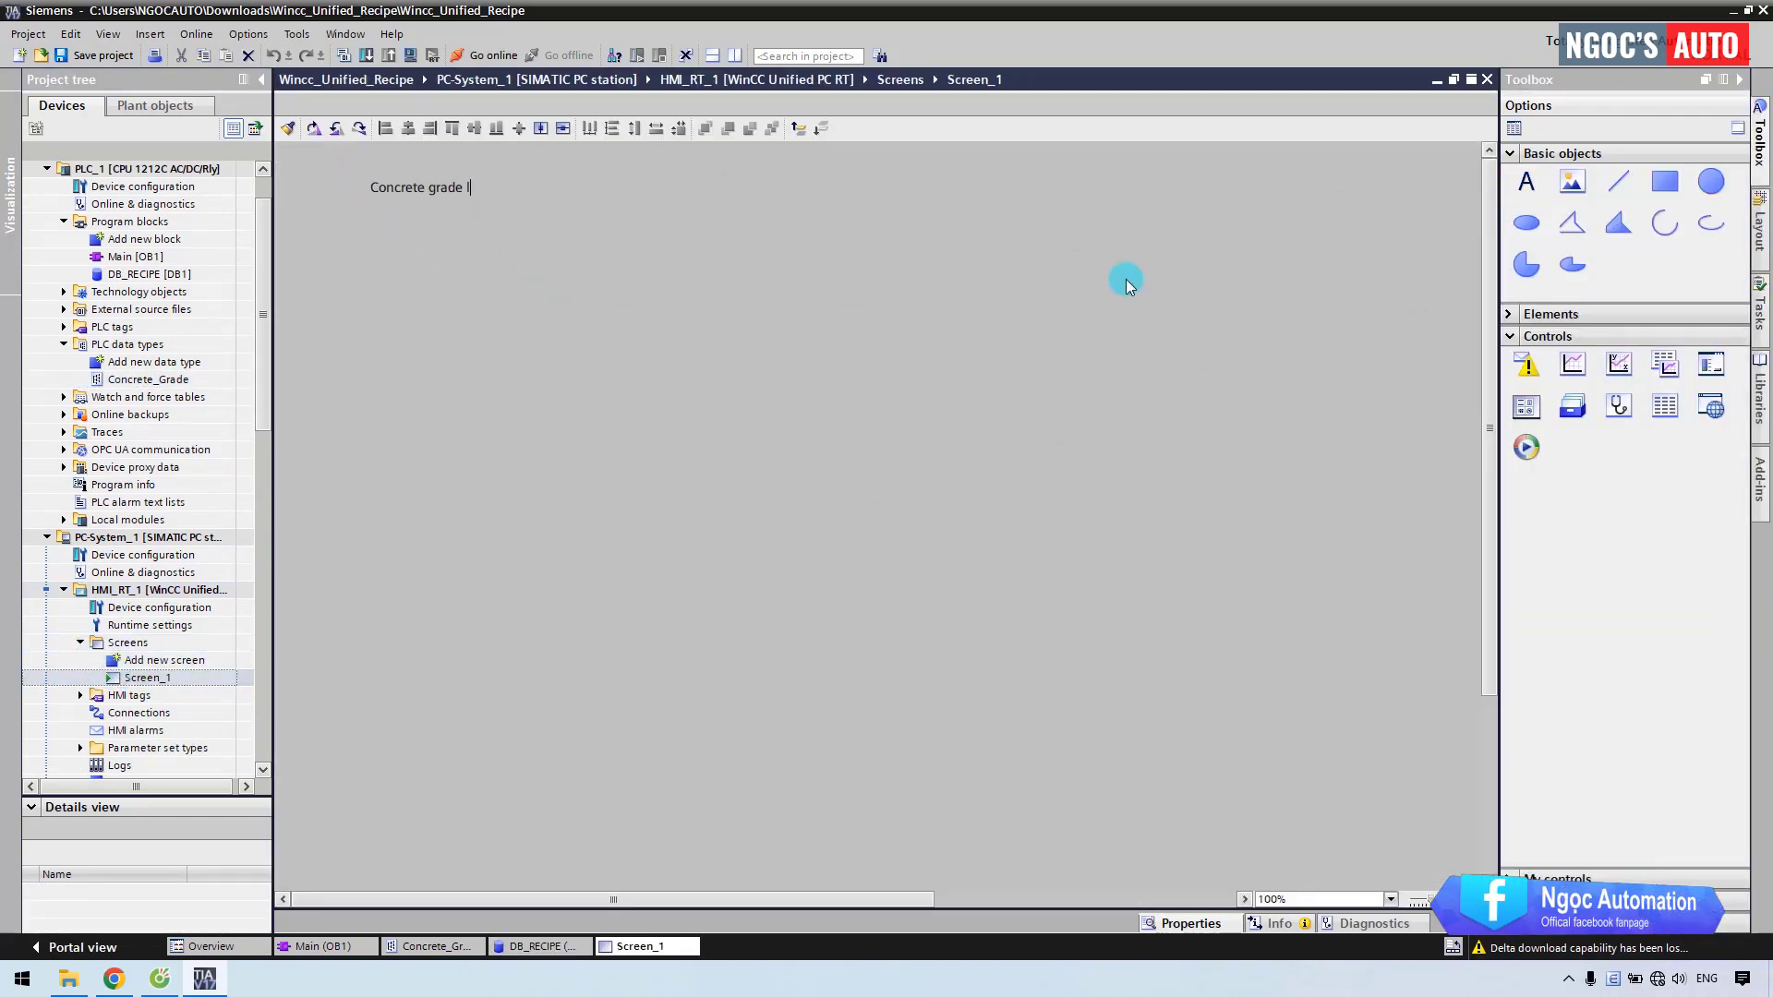
pyautogui.write('ist')
pyautogui.press('Return')
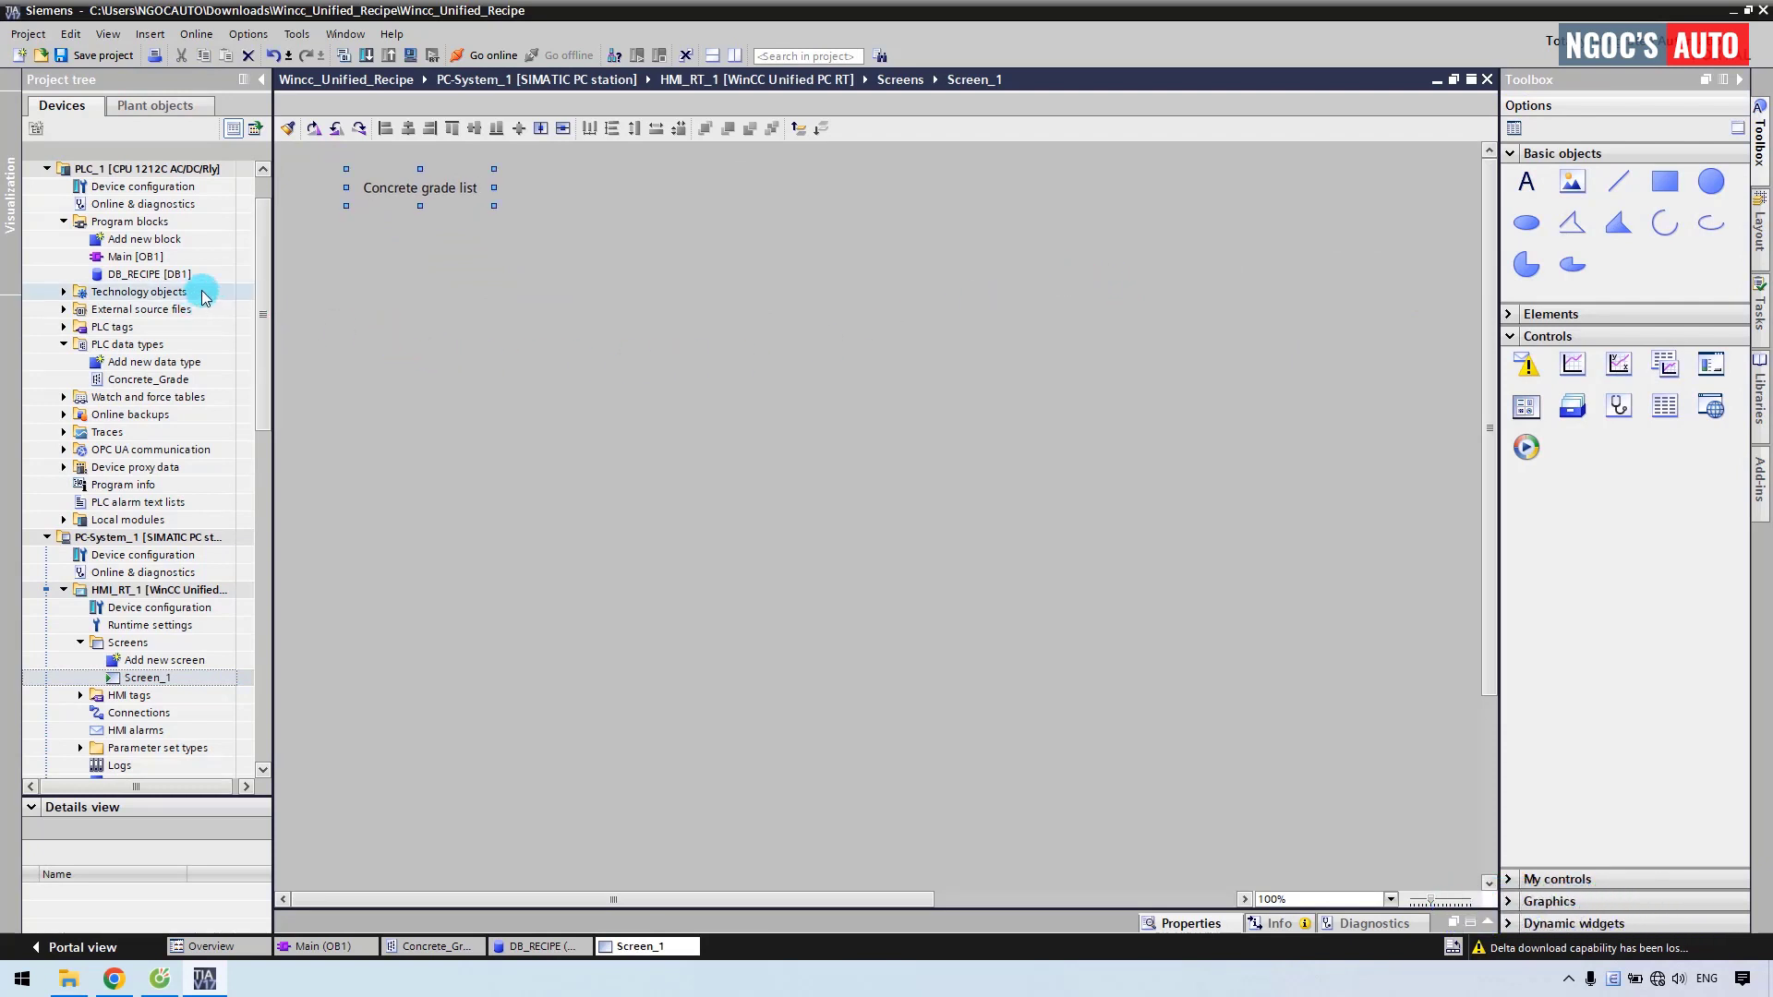
# Place Sand and Stone I/O fields from DB_RECIPE's Recipe with their weight labels.
pyautogui.click(171, 277)
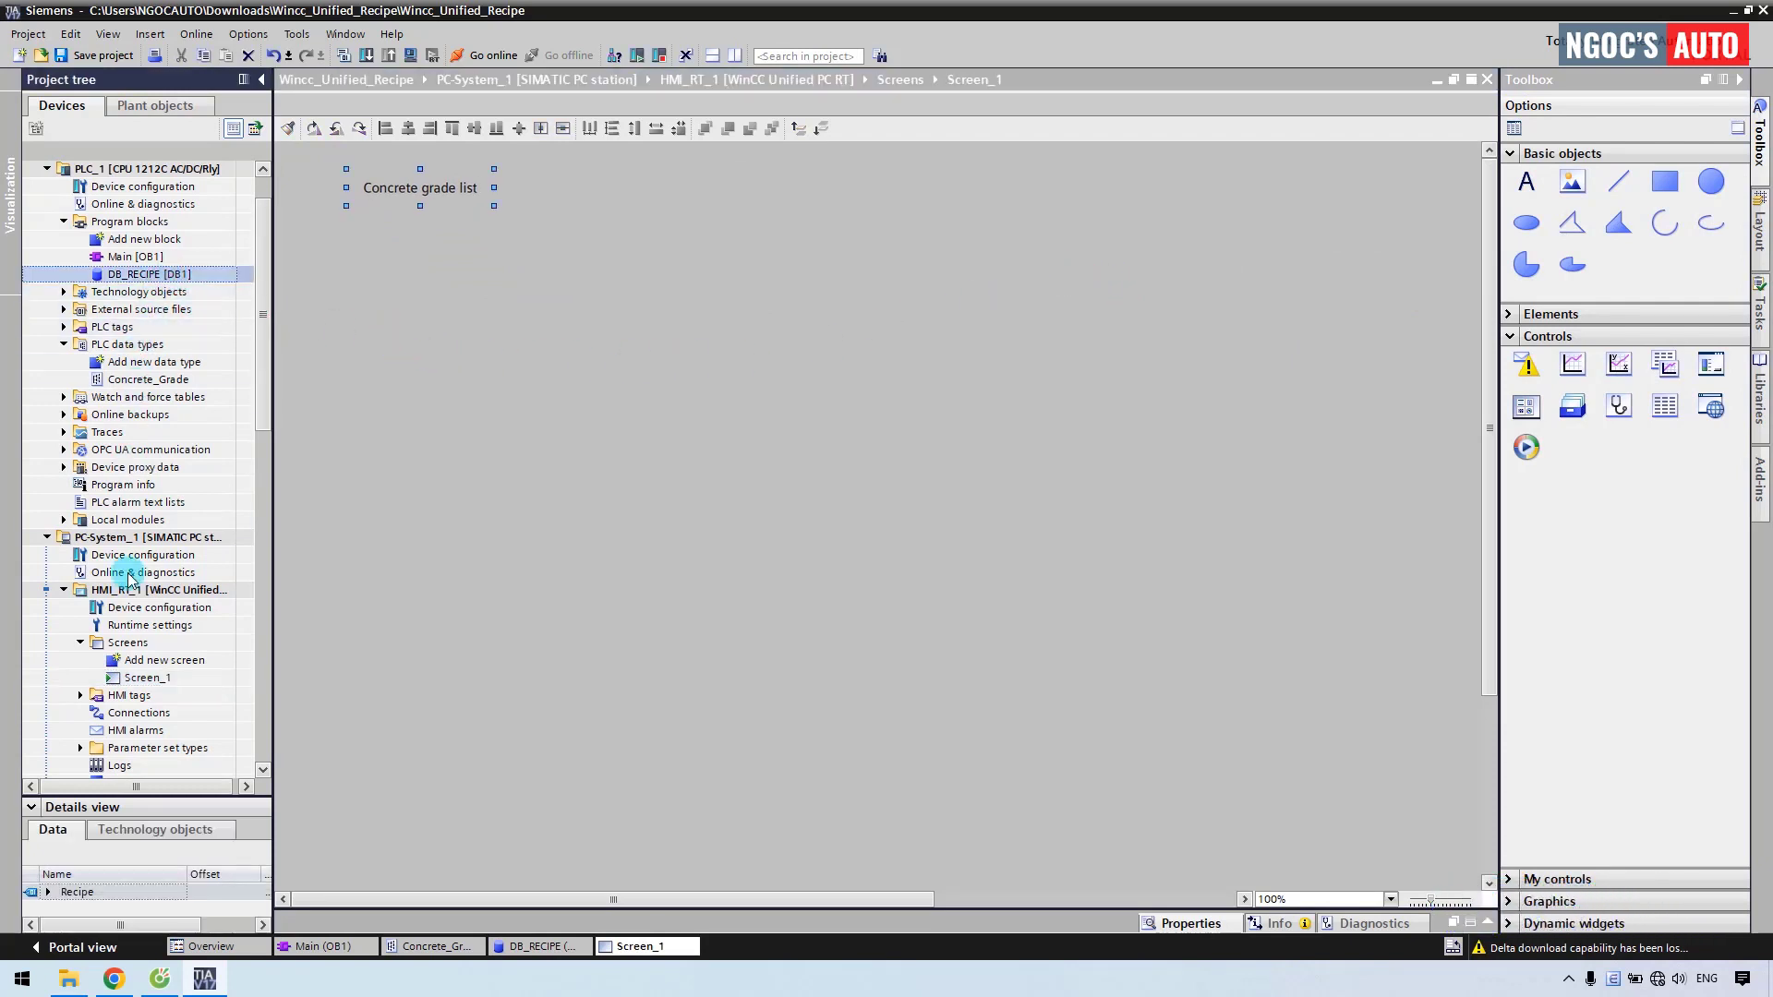
pyautogui.click(48, 893)
pyautogui.moveTo(51, 798); pyautogui.dragTo(57, 502)
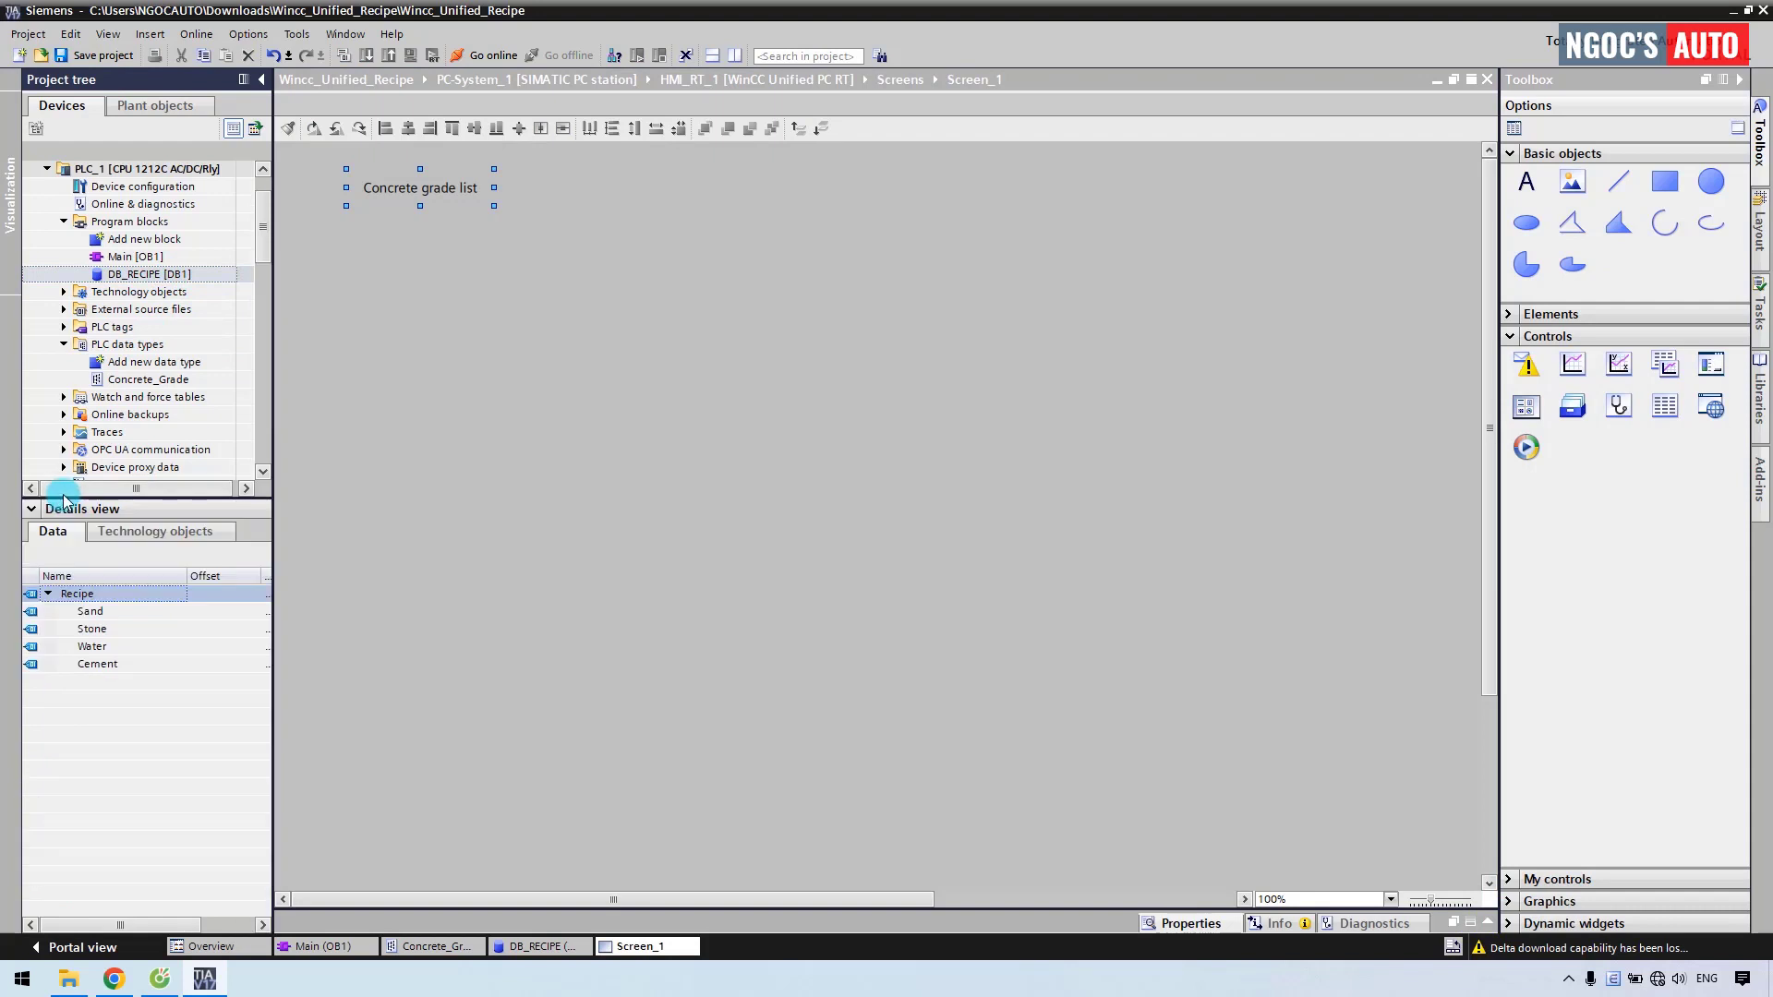
pyautogui.moveTo(89, 612); pyautogui.dragTo(412, 224)
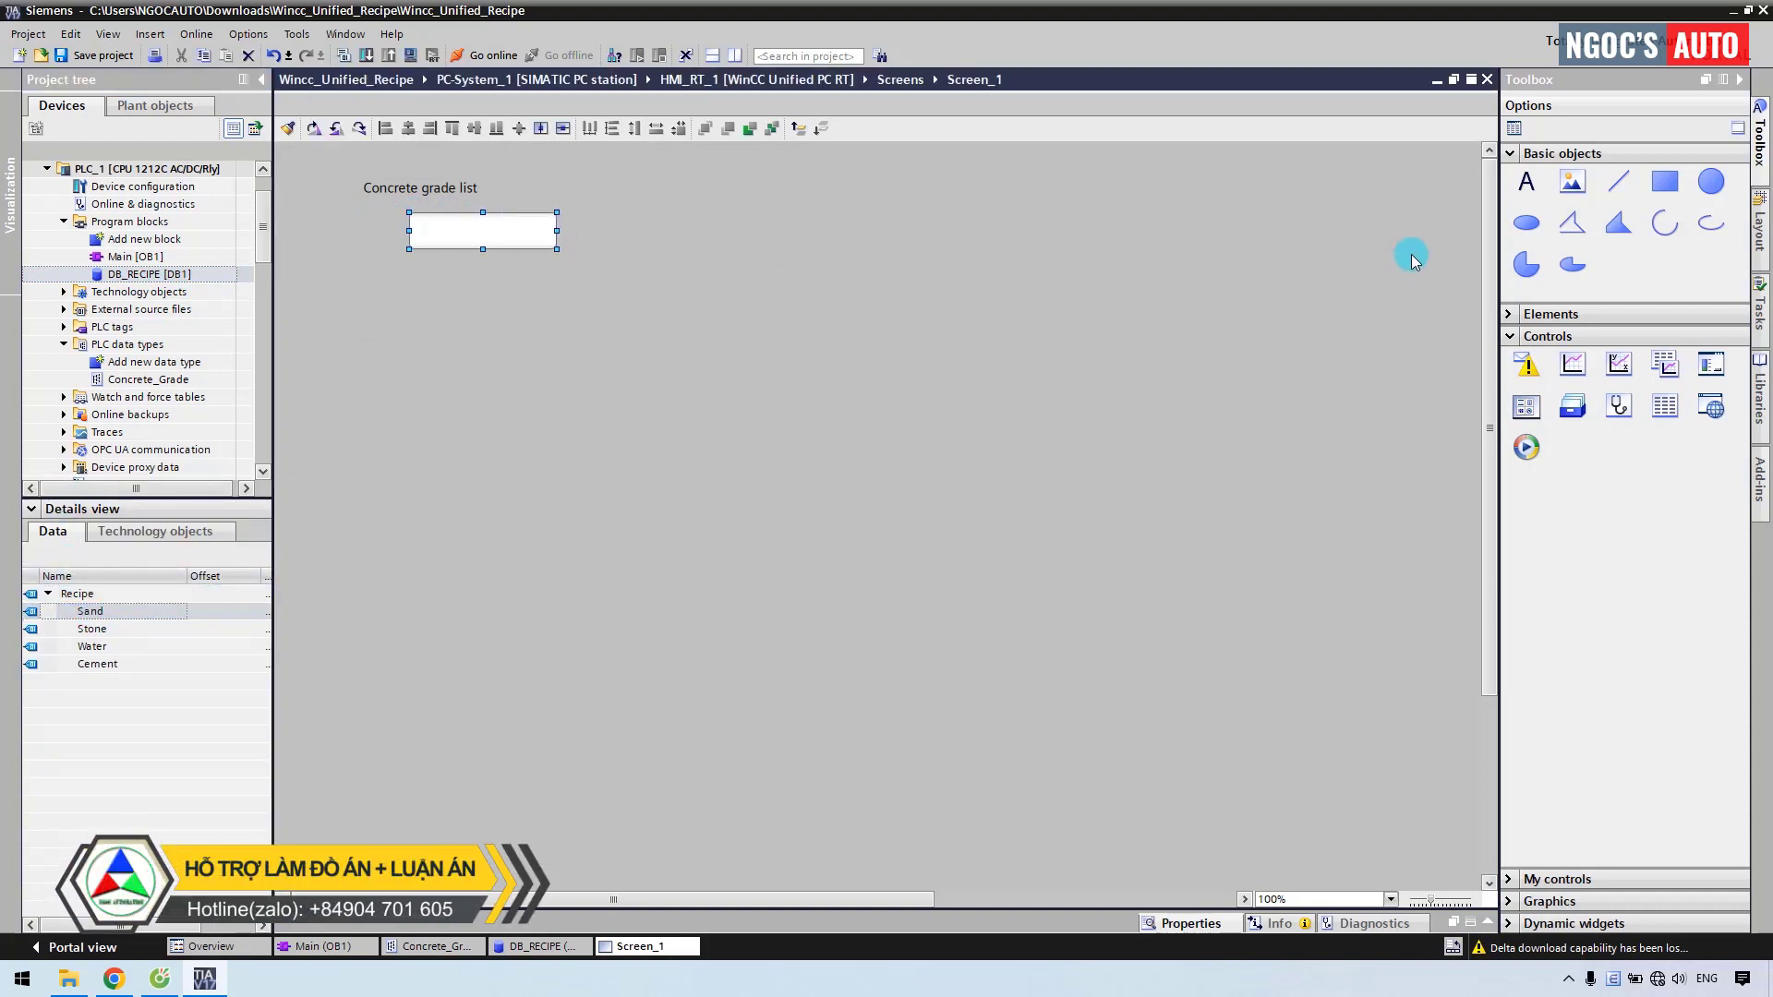
pyautogui.moveTo(1533, 188); pyautogui.dragTo(309, 229)
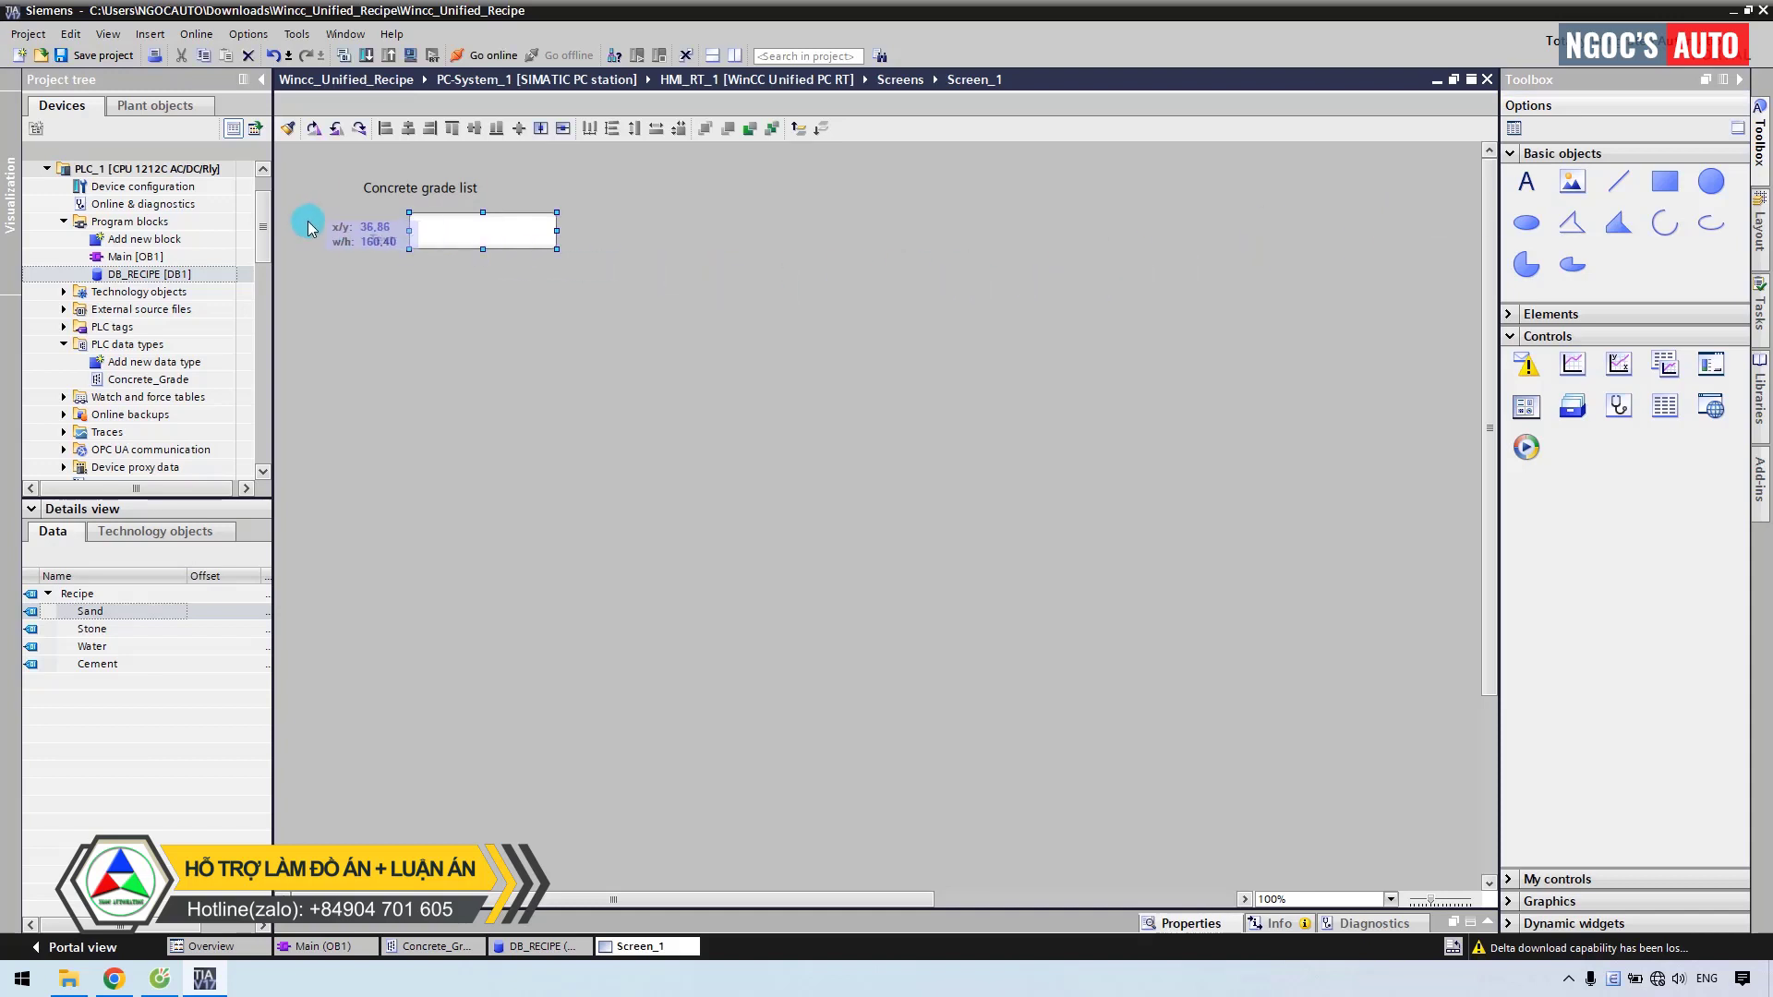
pyautogui.write(':')
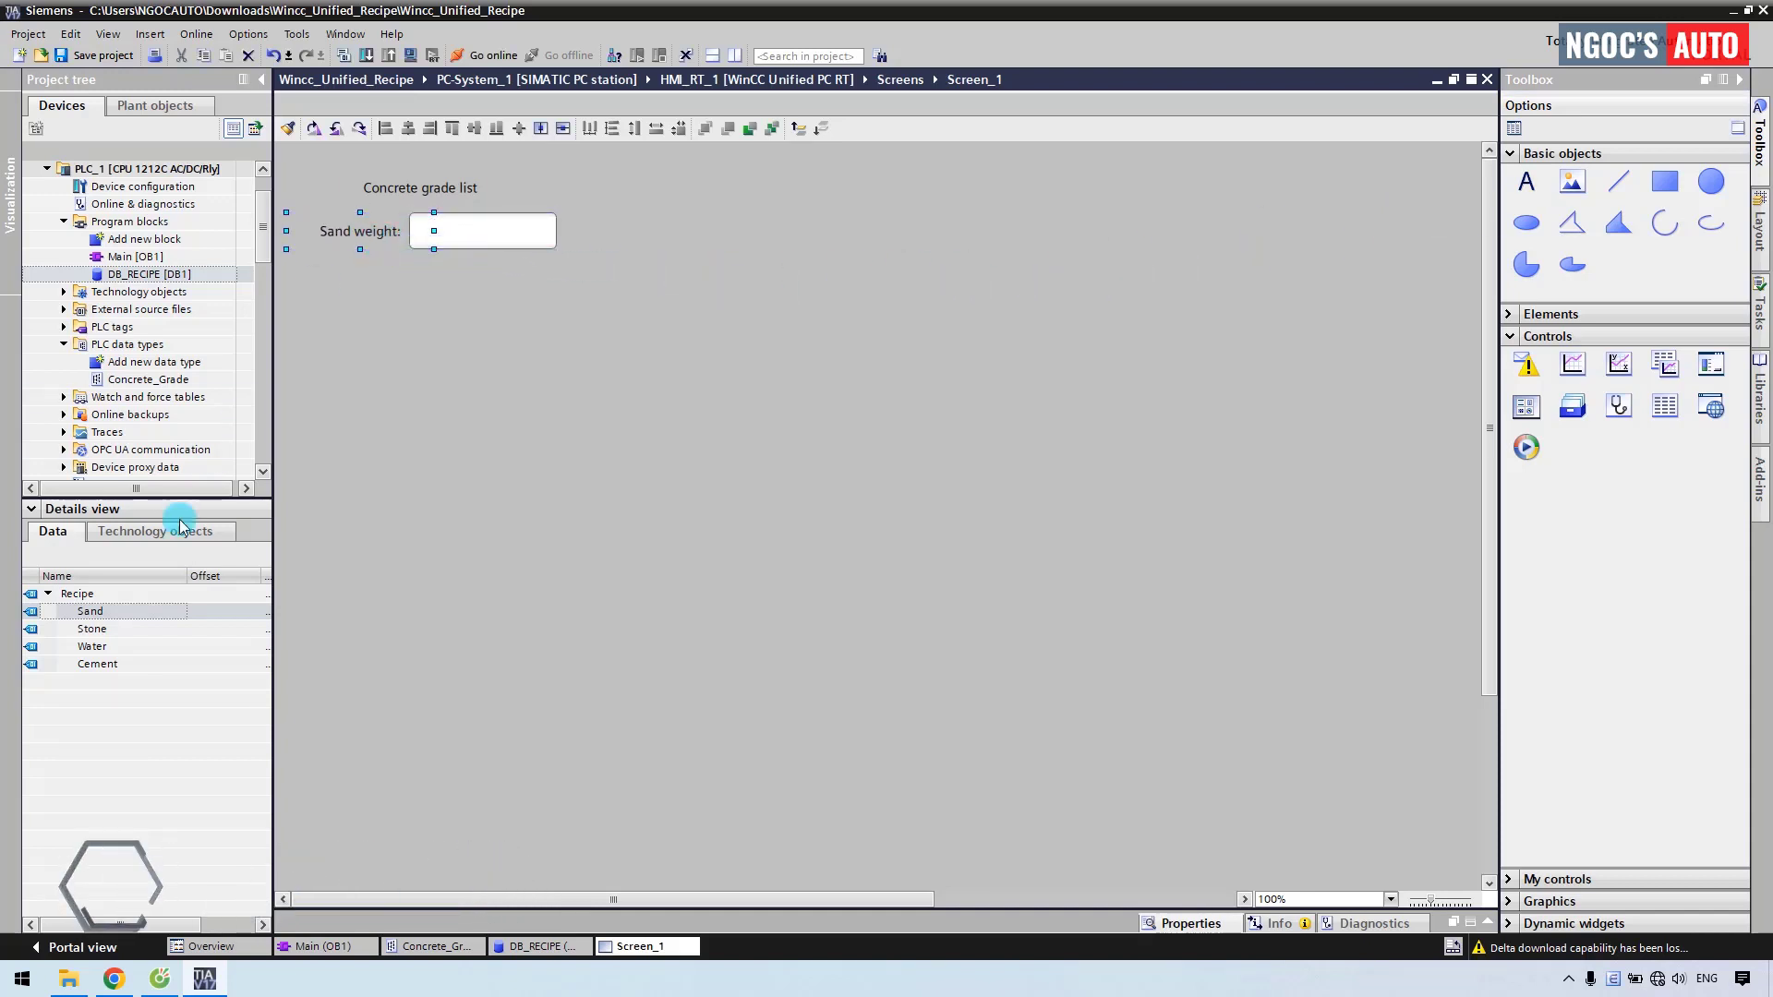
pyautogui.moveTo(92, 629); pyautogui.dragTo(409, 262)
pyautogui.write('ight:')
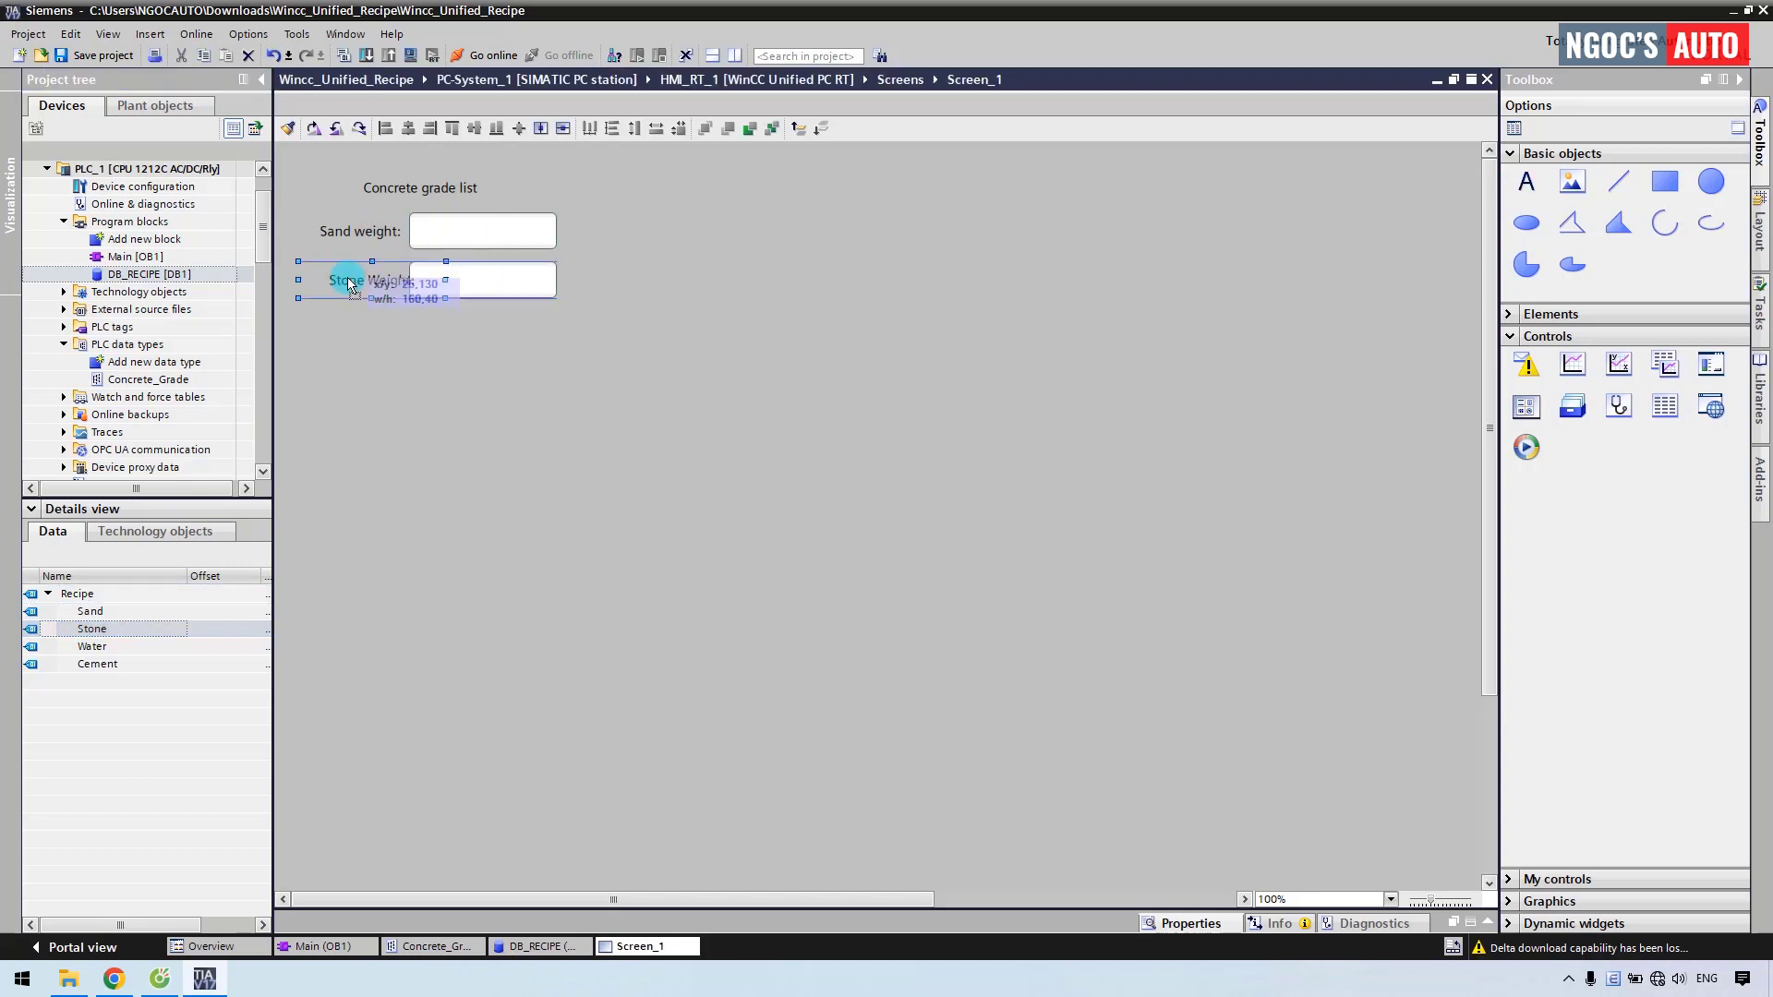
pyautogui.click(332, 293)
# Add Water and Cement fields, label Water 'Water volume:', and align all four fields.
pyautogui.moveTo(91, 647); pyautogui.dragTo(409, 317)
pyautogui.write('Water volu')
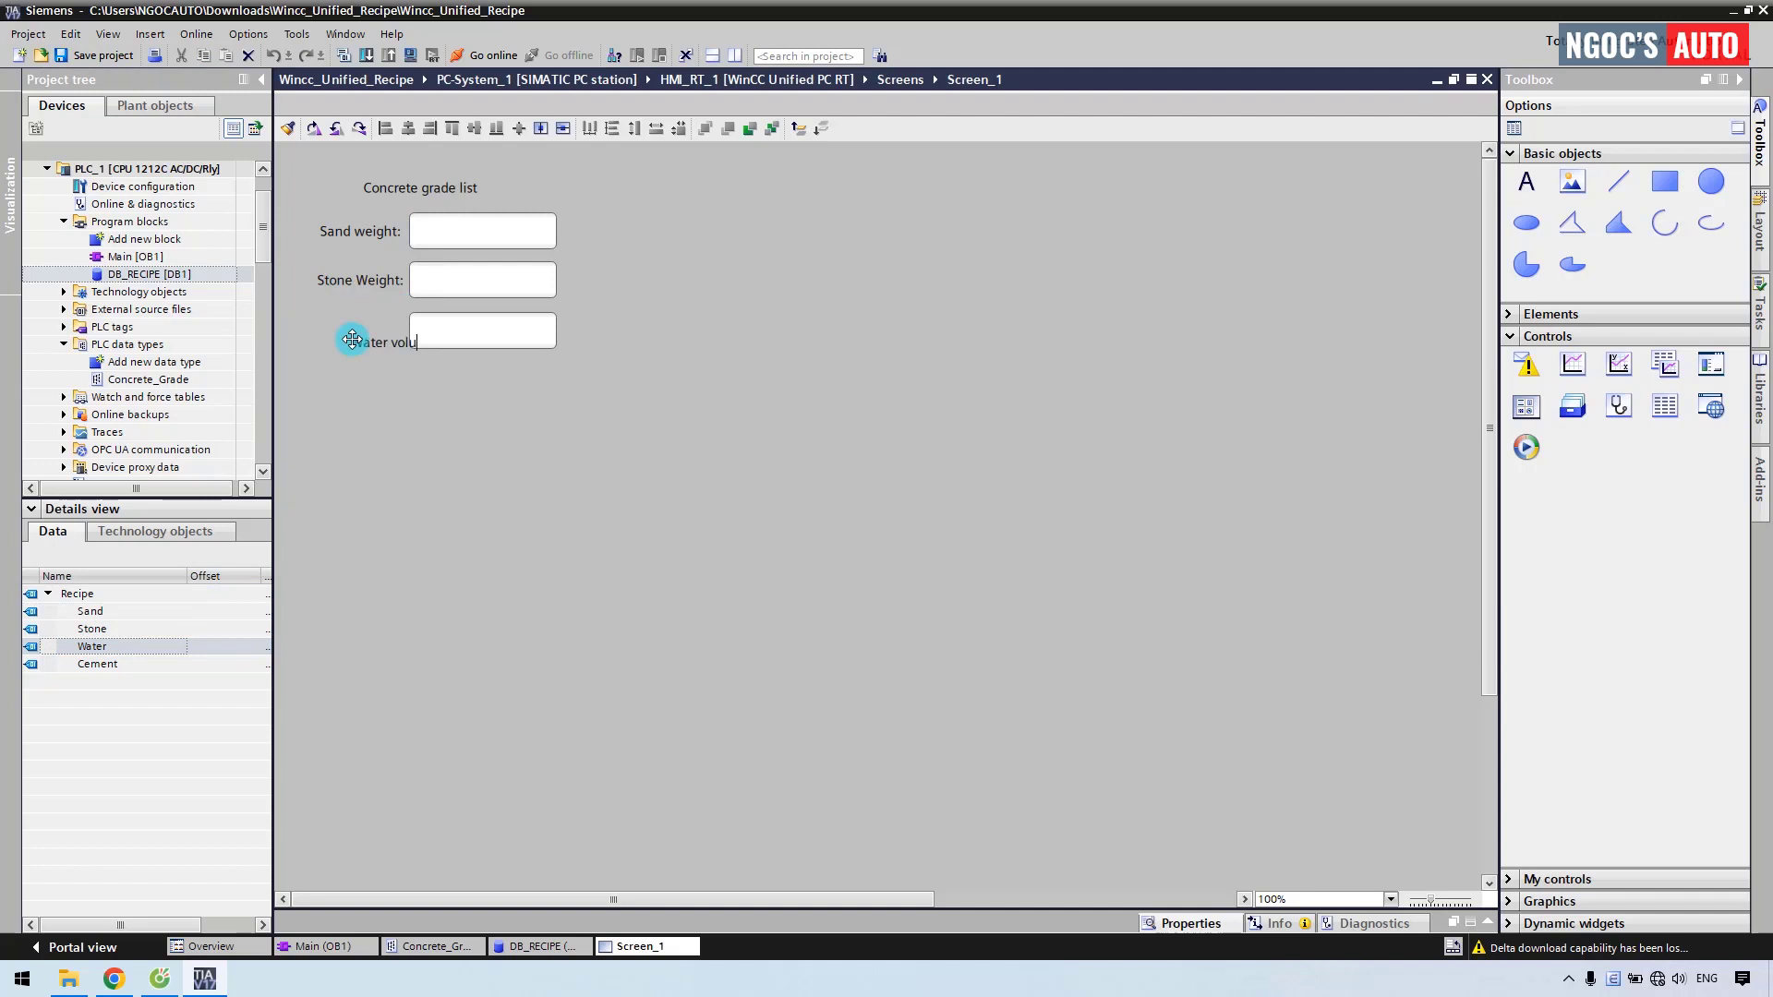
pyautogui.write('me:')
pyautogui.click(351, 338)
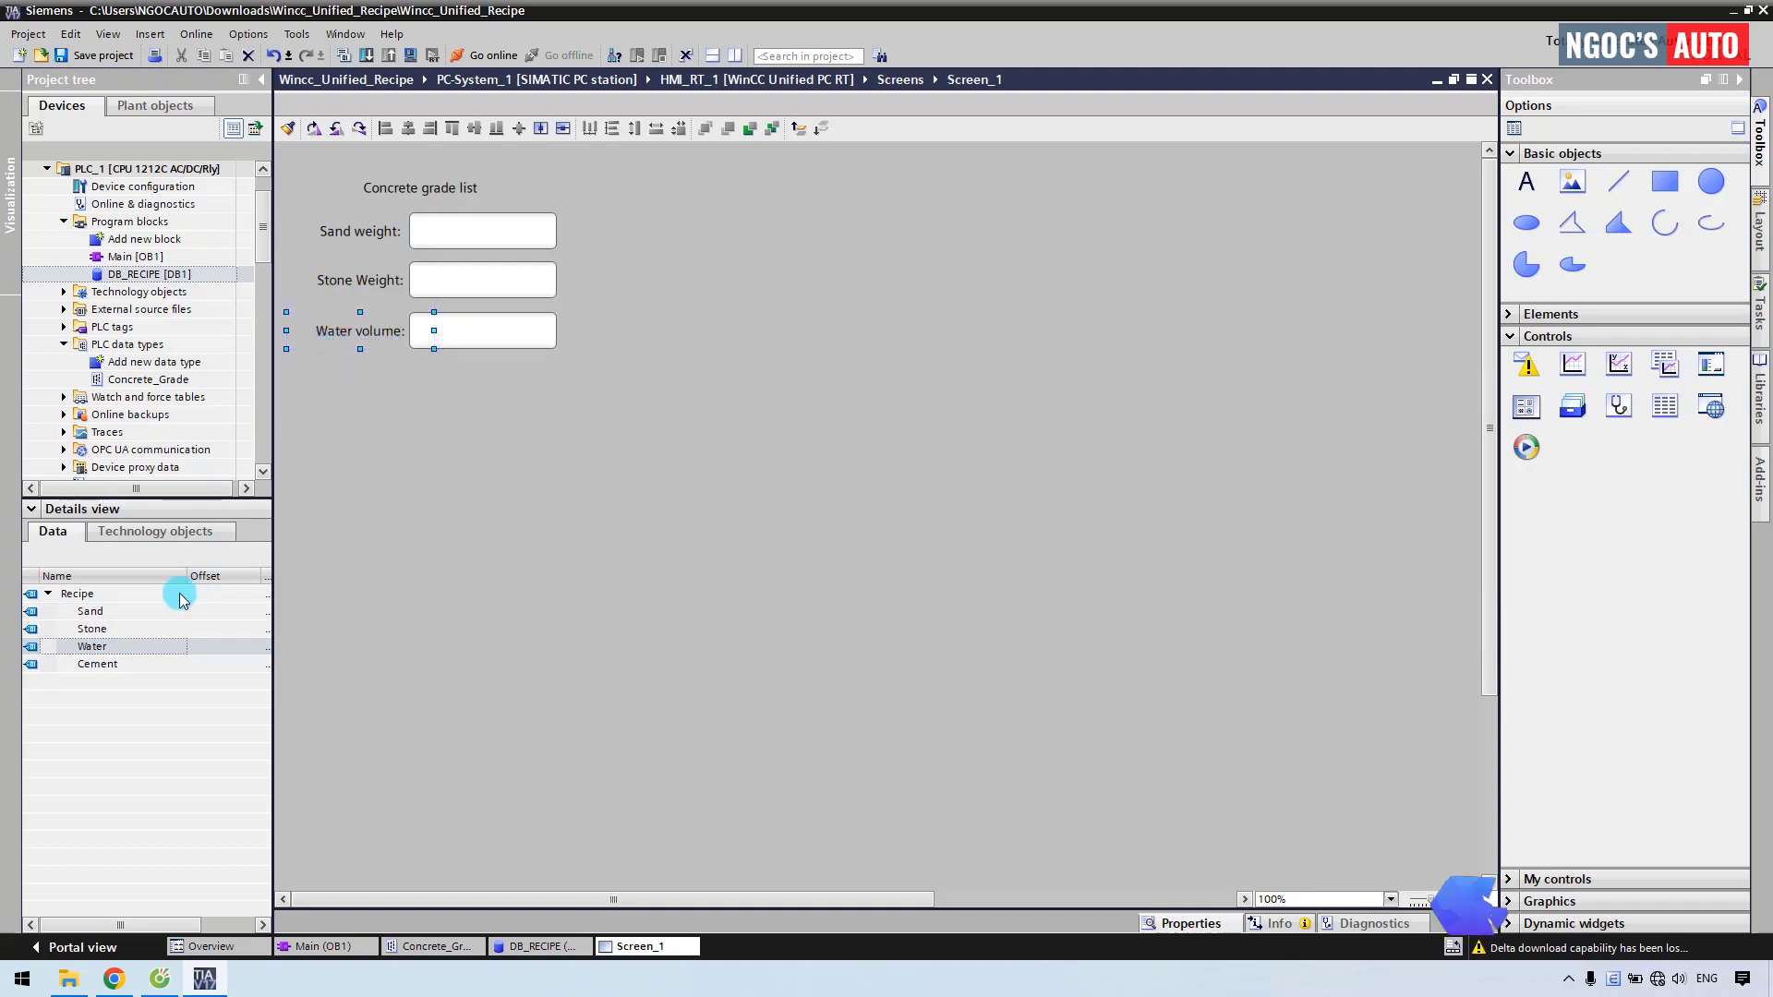
pyautogui.moveTo(99, 666); pyautogui.dragTo(408, 376)
pyautogui.moveTo(447, 202); pyautogui.dragTo(593, 313)
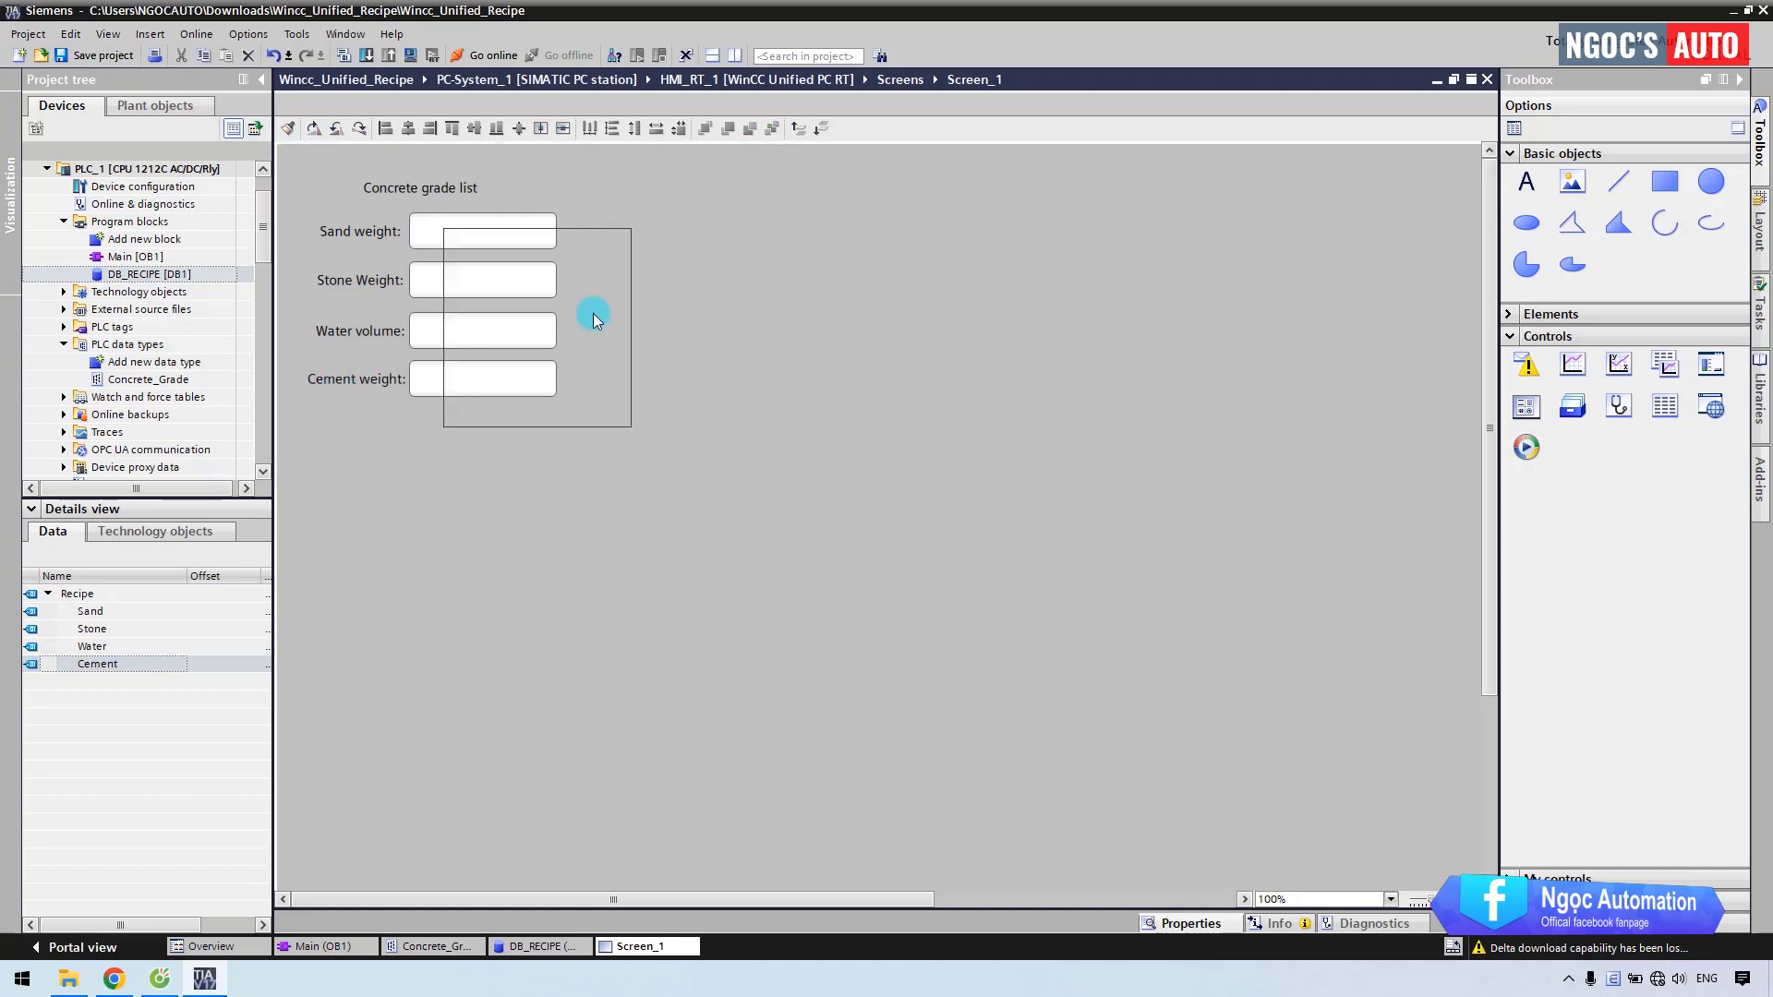
pyautogui.moveTo(546, 241); pyautogui.dragTo(588, 231)
# Put [kg] unit labels beside the fields and change Water's unit to [m3].
pyautogui.write('[kg]')
pyautogui.moveTo(588, 231); pyautogui.dragTo(589, 377)
pyautogui.moveTo(589, 231); pyautogui.dragTo(586, 329)
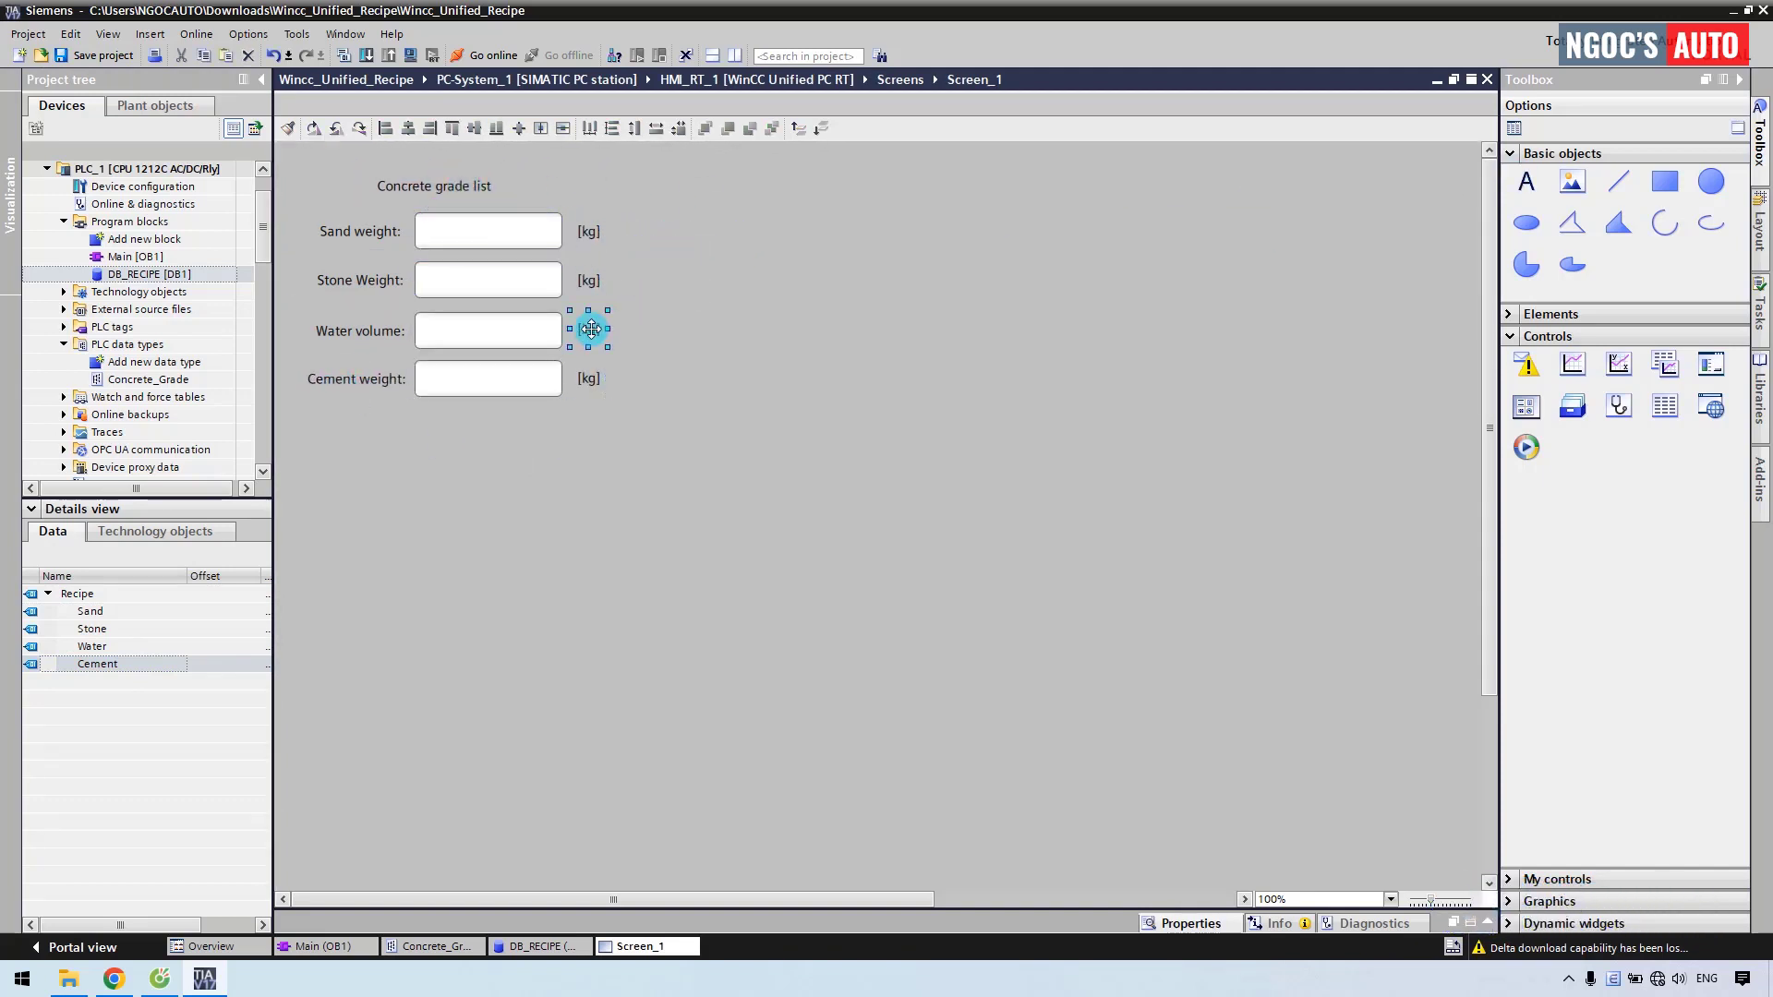
pyautogui.doubleClick(589, 329)
pyautogui.write('m3')
pyautogui.click(635, 322)
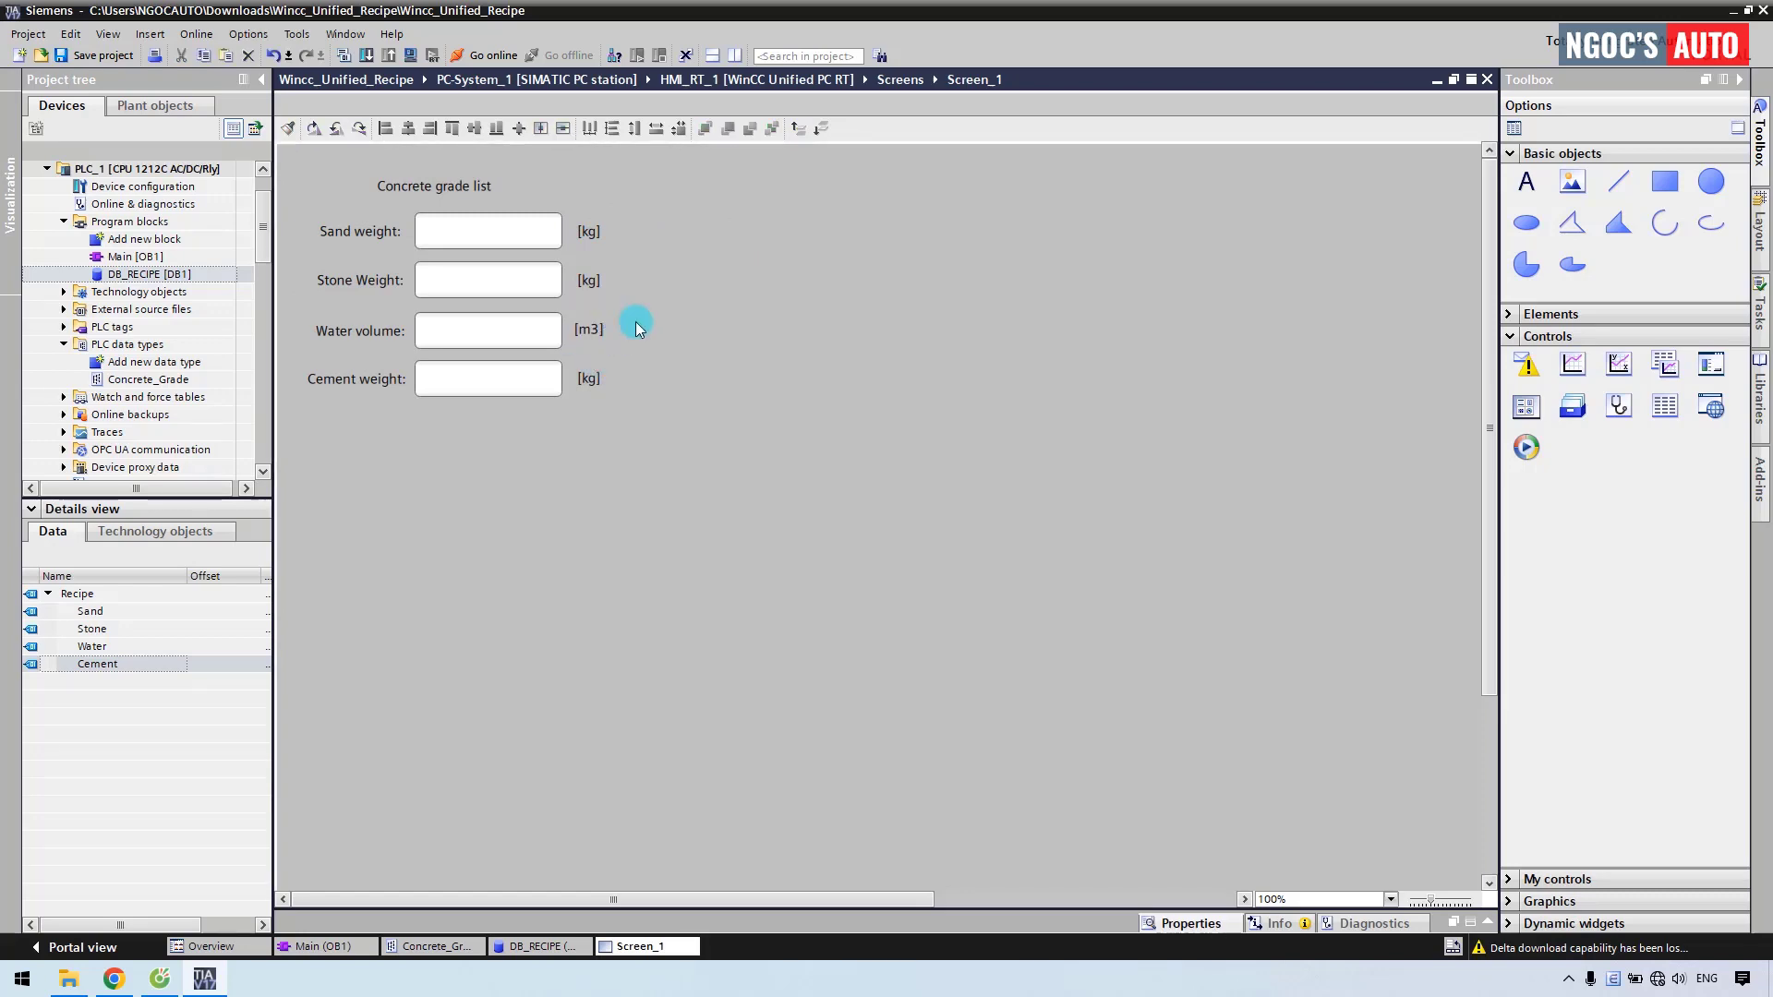
pyautogui.click(37, 508)
pyautogui.click(125, 712)
pyautogui.scroll(-2, 125, 712)
# Add a new parameter set type under Parameter set types.
pyautogui.scroll(-1, 127, 712)
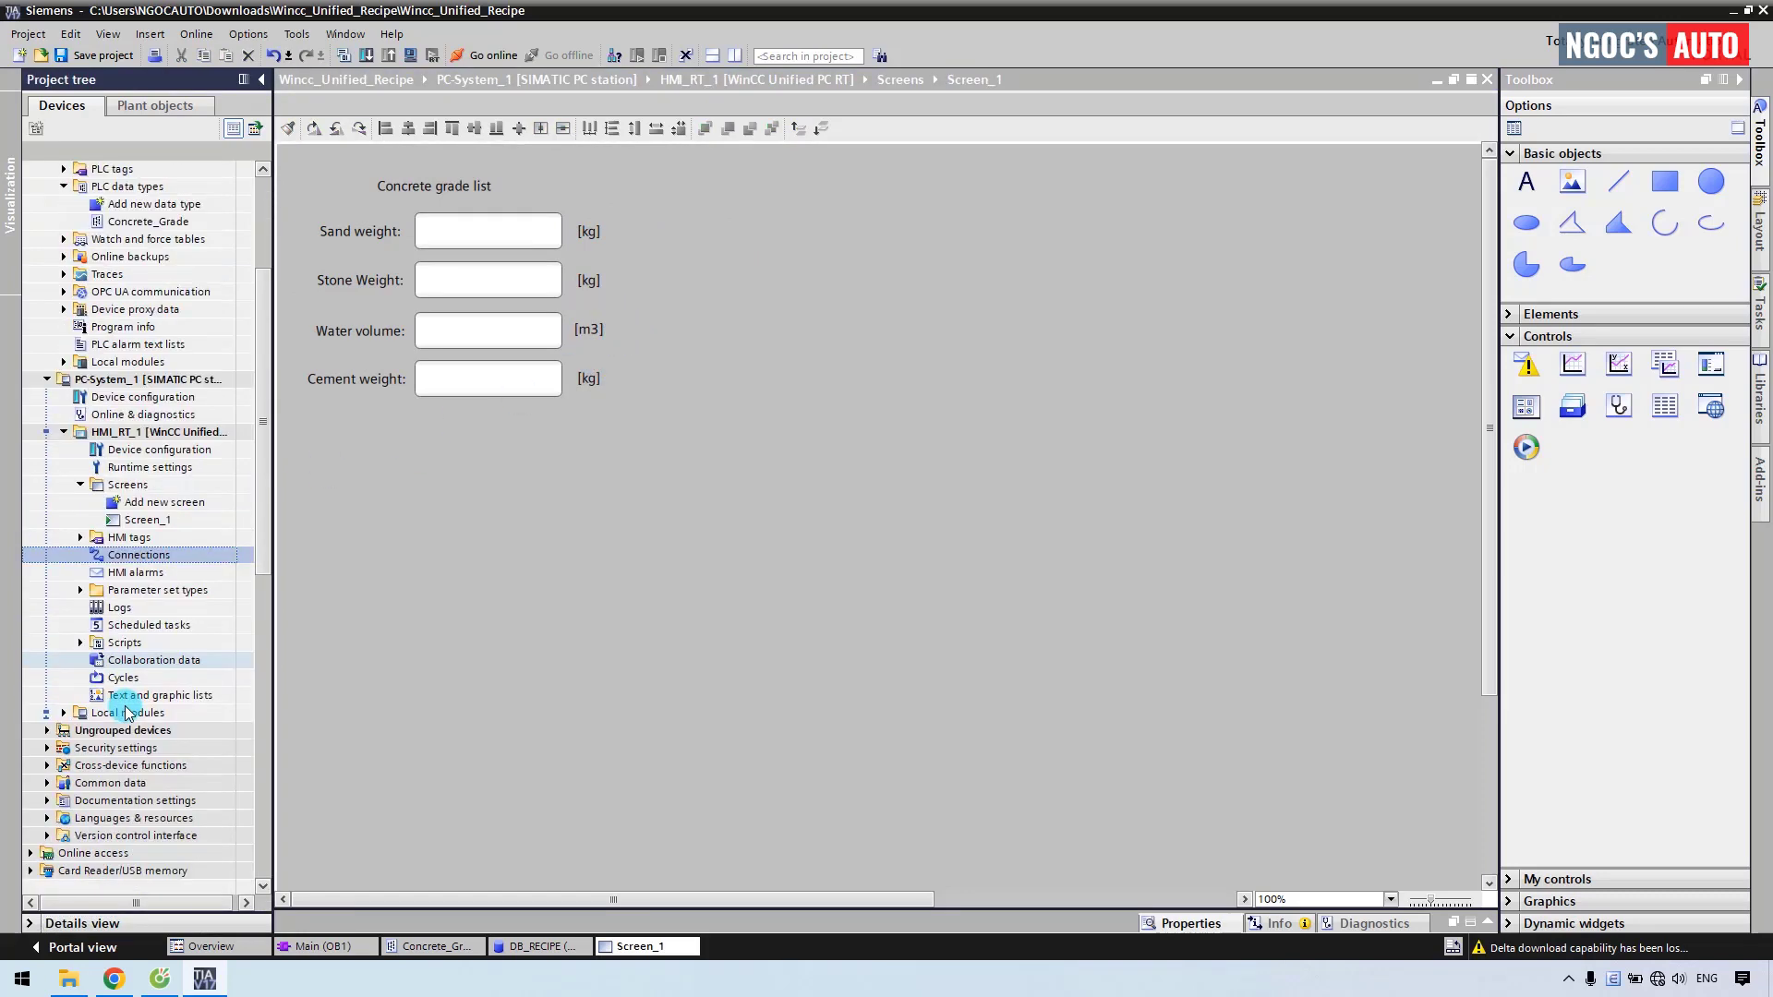
pyautogui.doubleClick(129, 589)
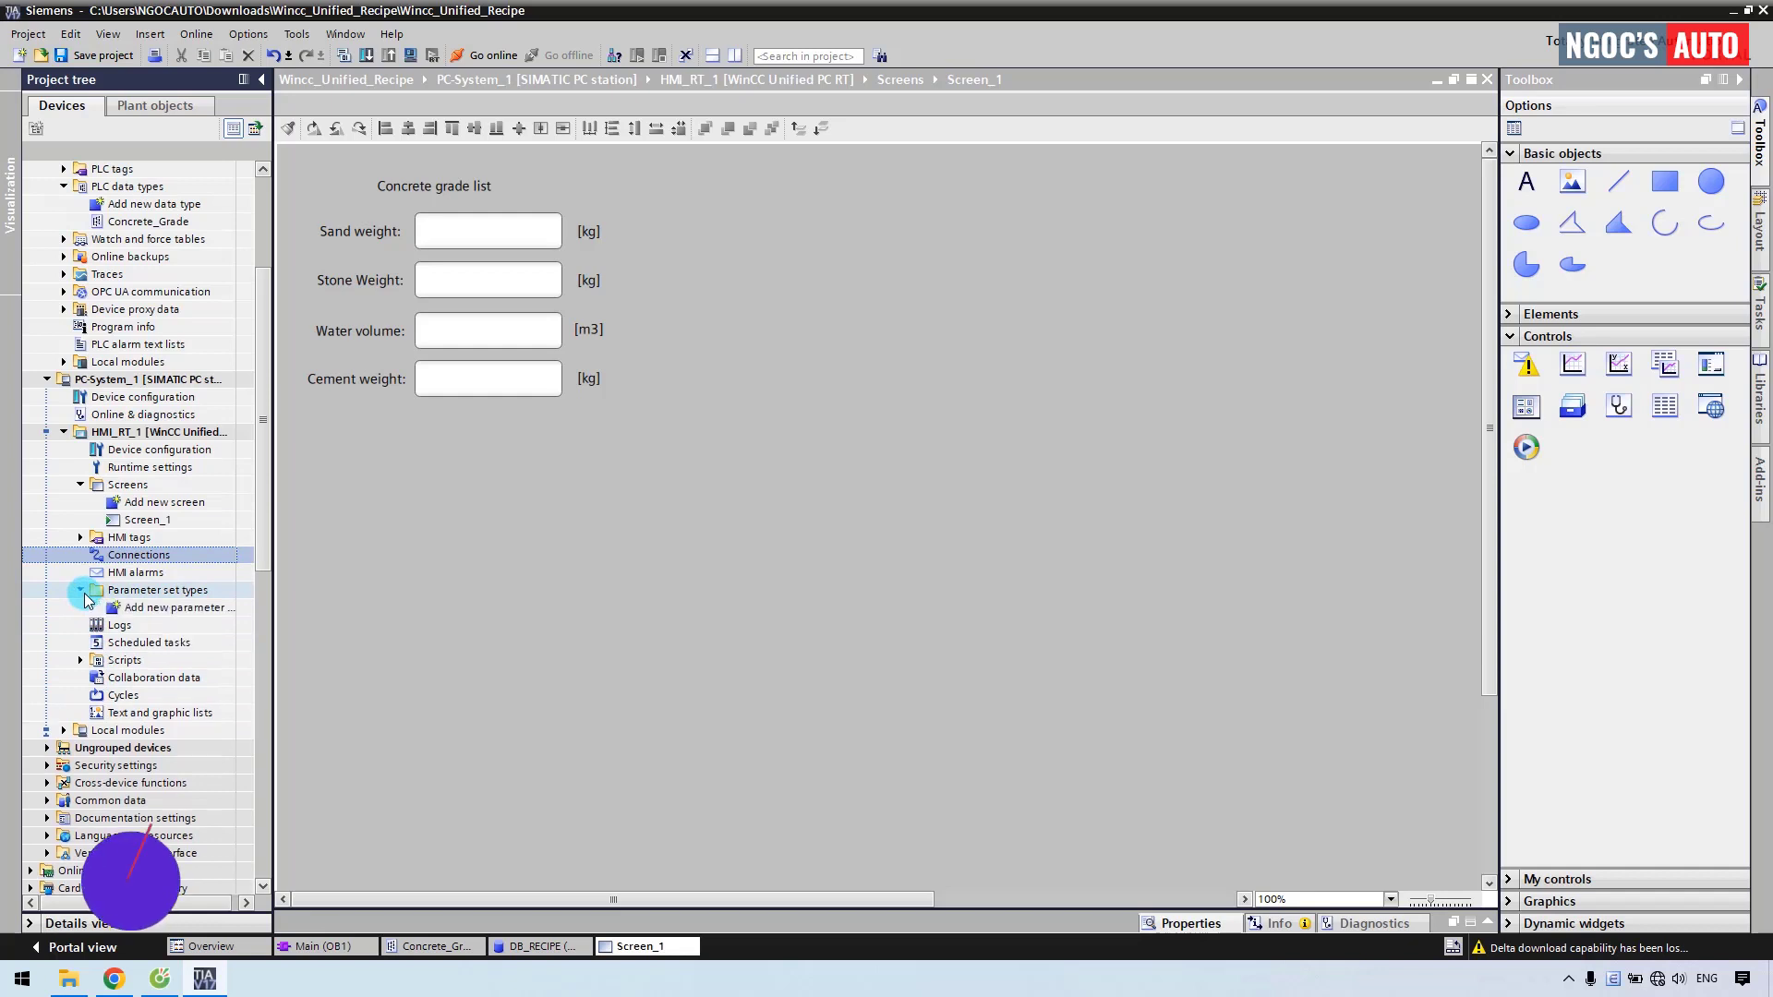
pyautogui.click(130, 608)
pyautogui.doubleClick(138, 608)
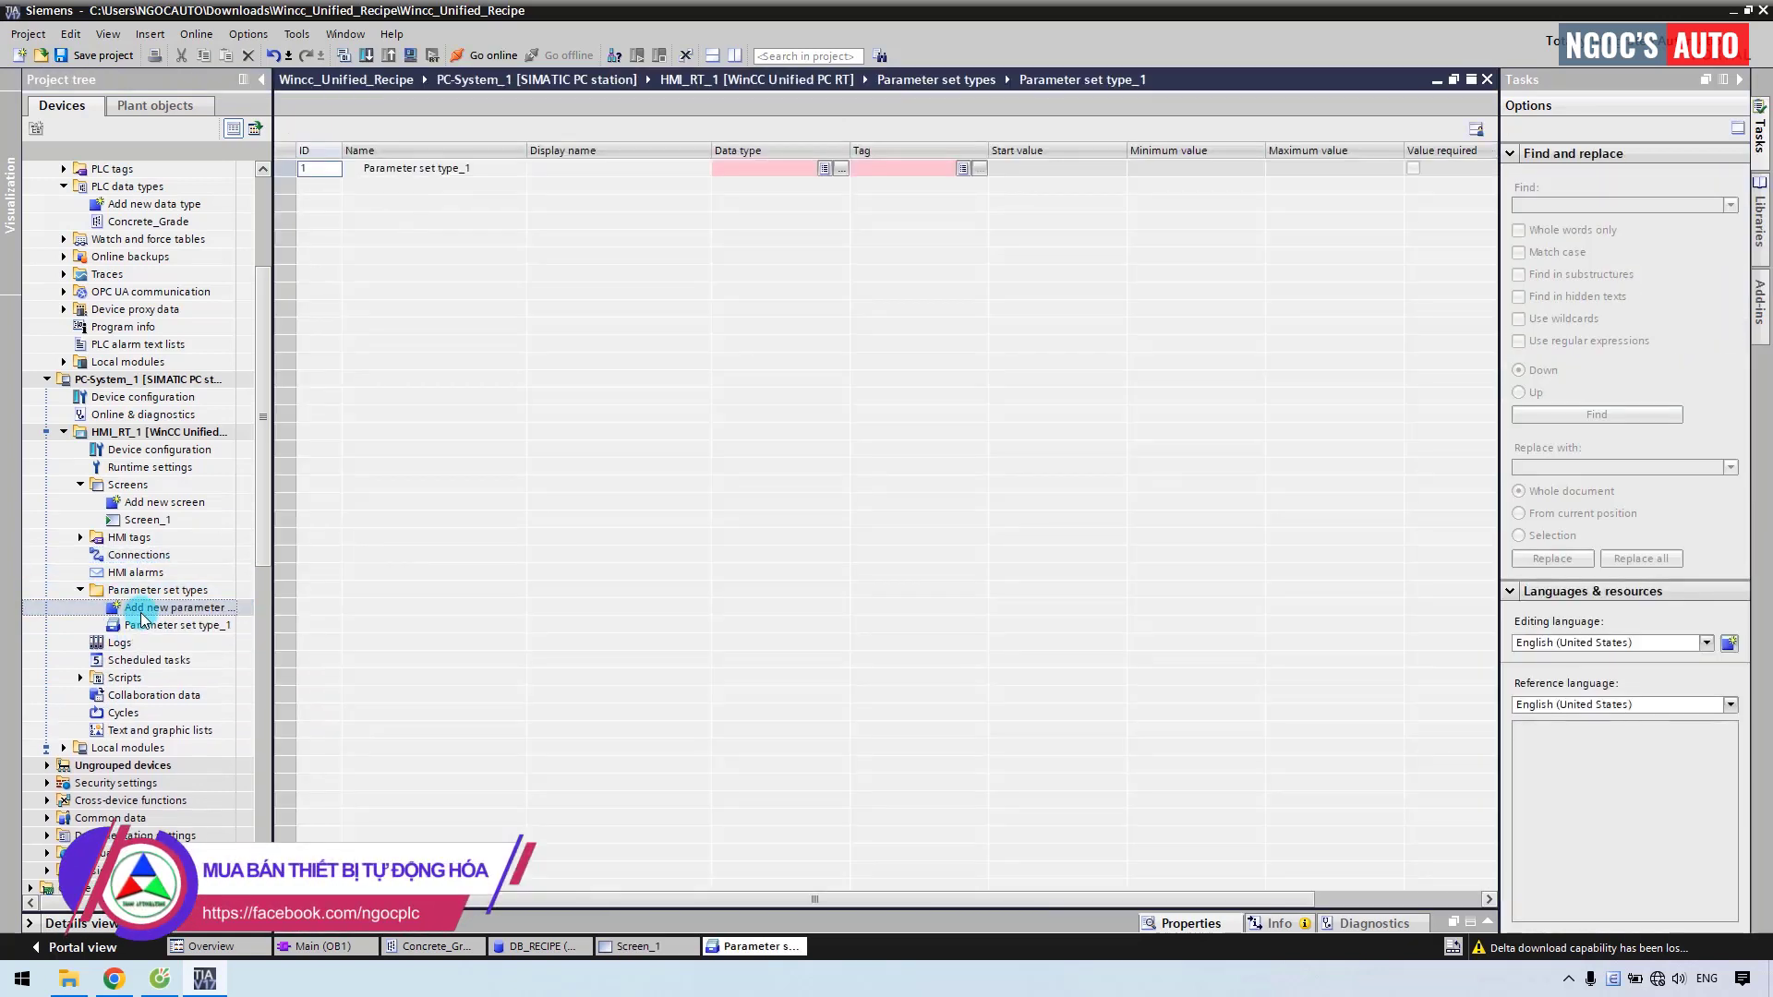
# Rename the parameter set type Concrete_Grade with display name Concrete grade.
pyautogui.doubleClick(442, 170)
pyautogui.write('Concrete_Grade')
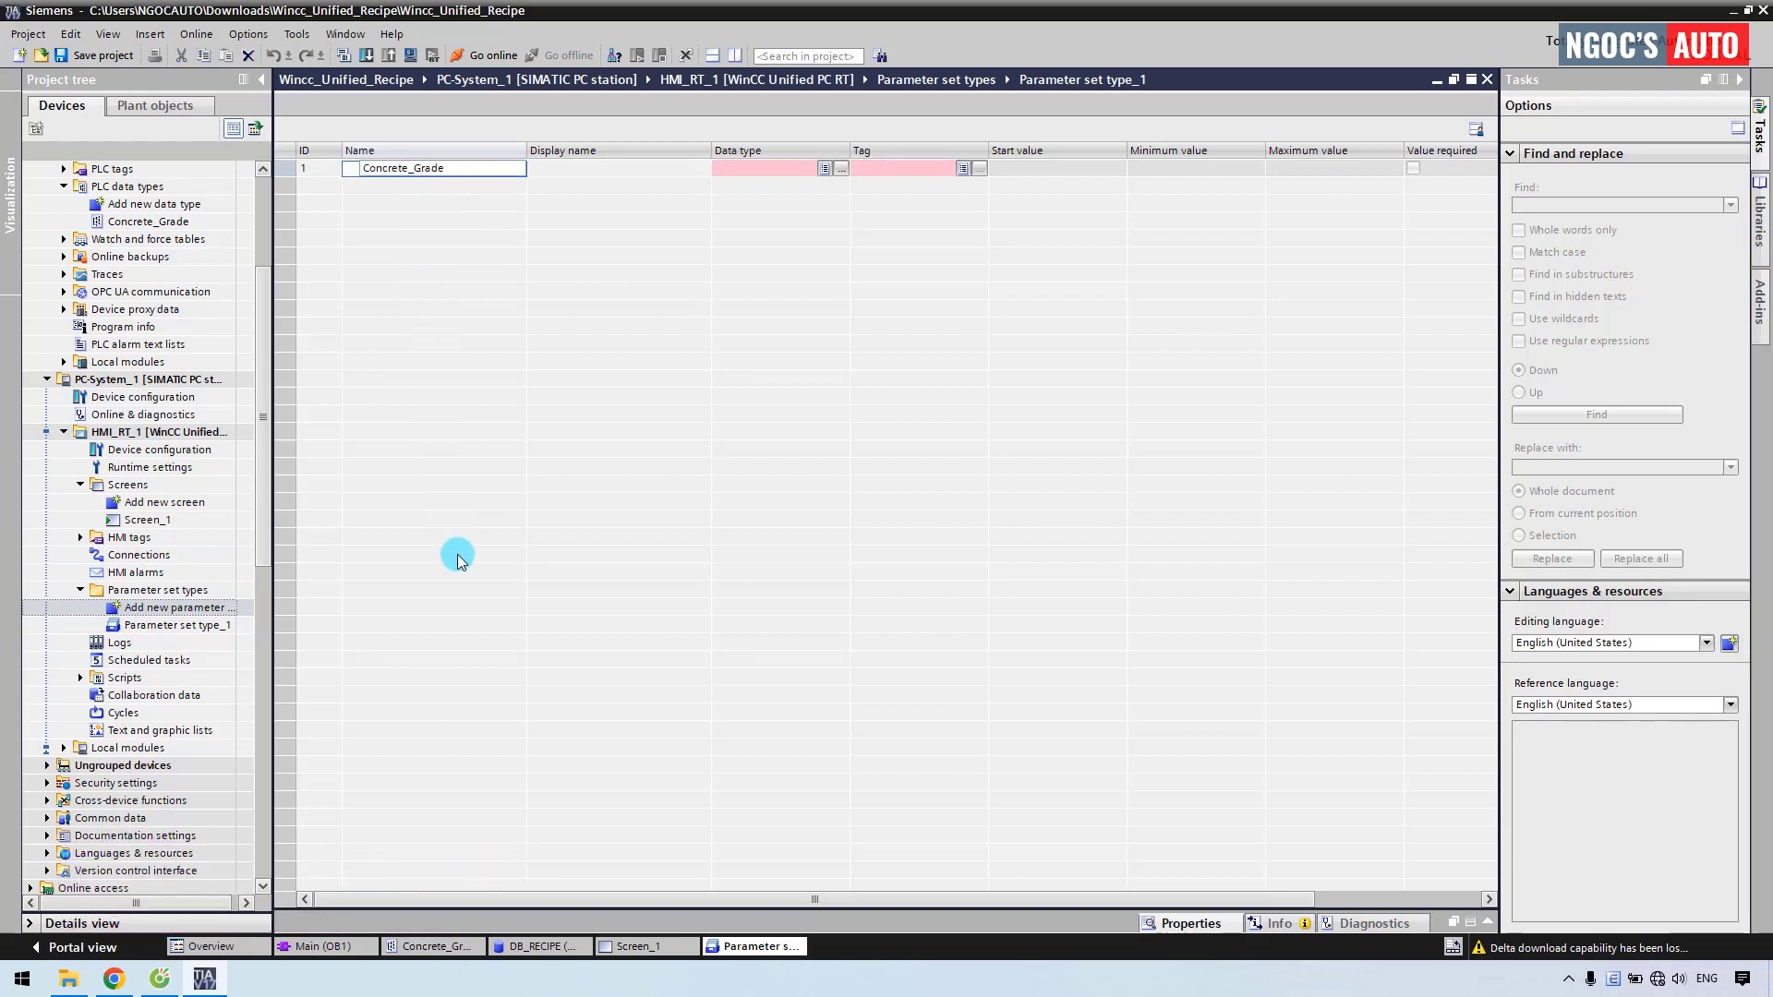
pyautogui.press('Return')
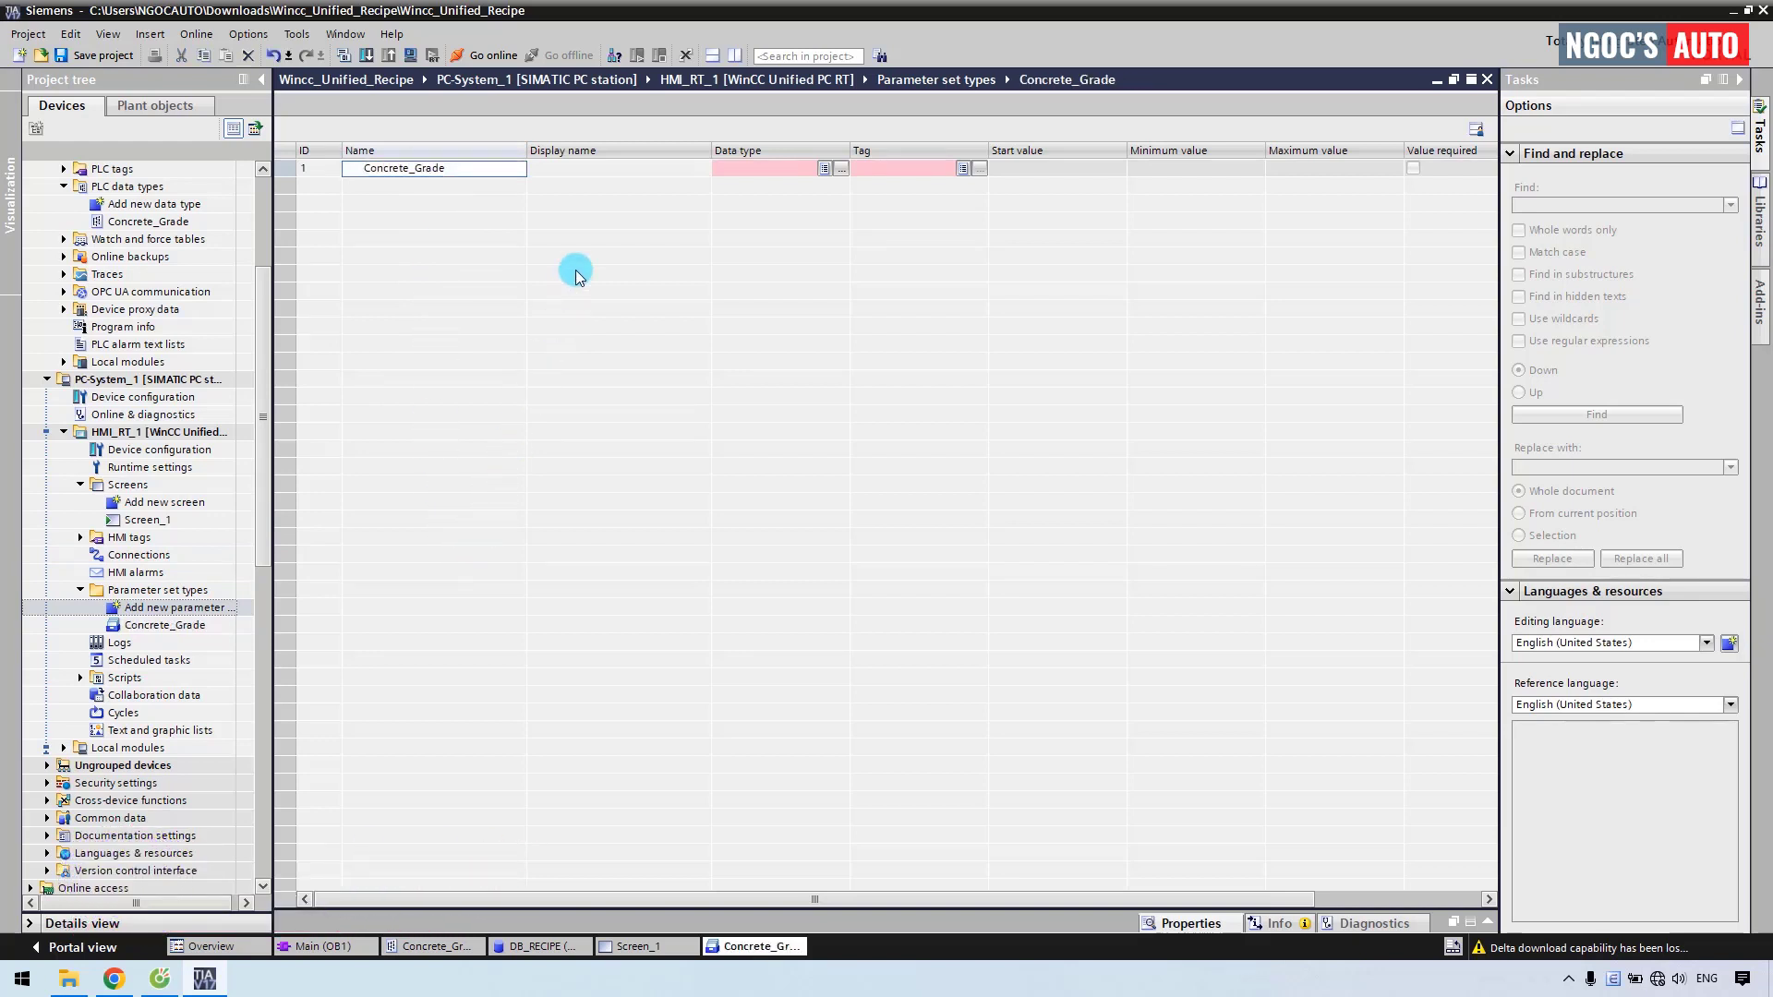
pyautogui.doubleClick(592, 175)
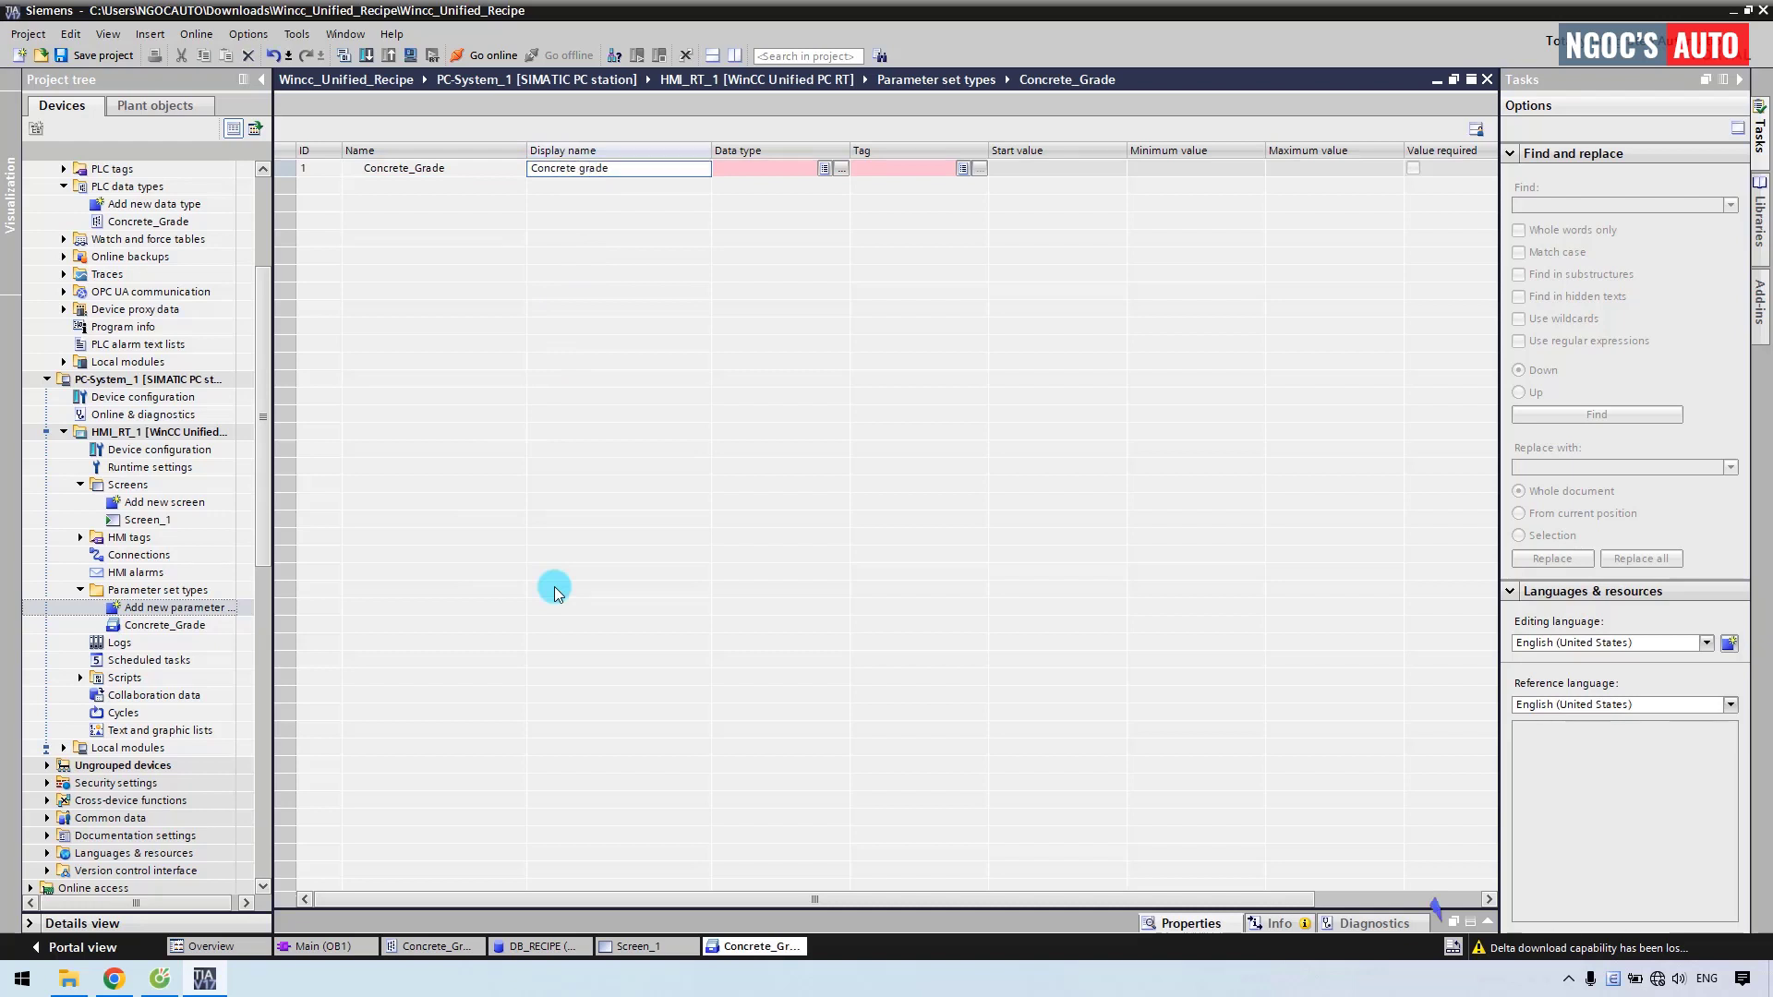
pyautogui.click(841, 169)
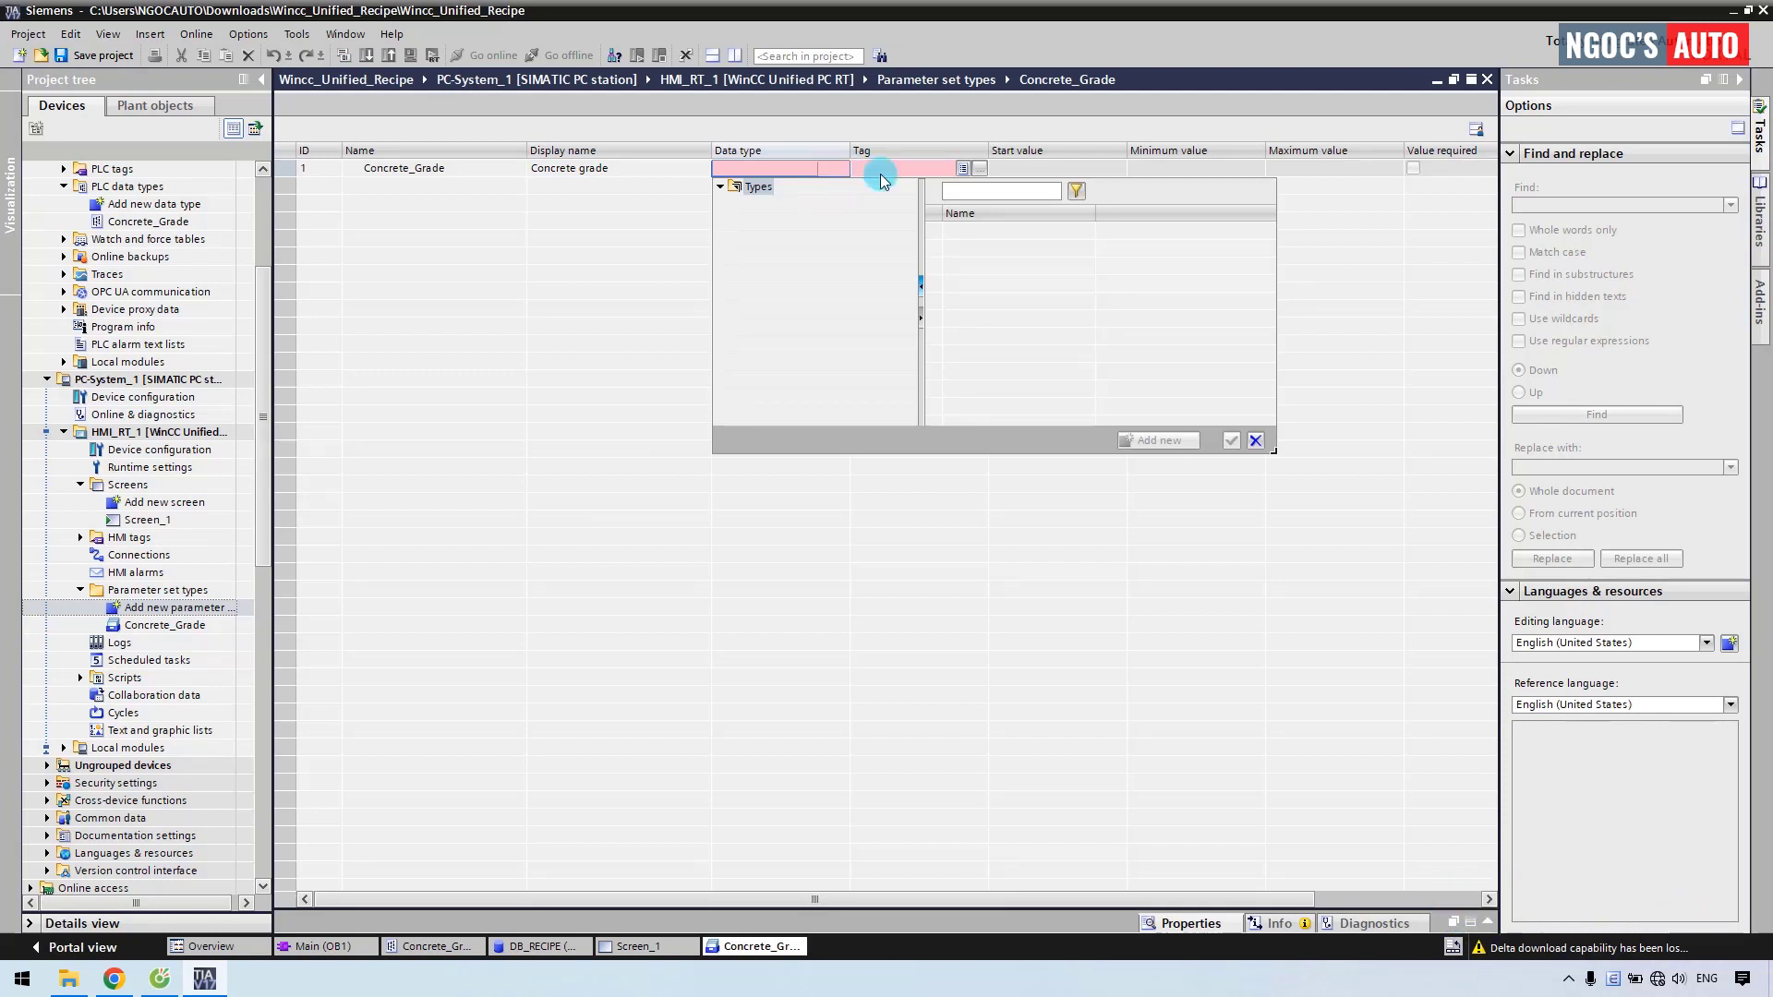
# Add the Concrete_Grade PLC data type to the project library's Types as V 0.0.1.
pyautogui.click(1332, 227)
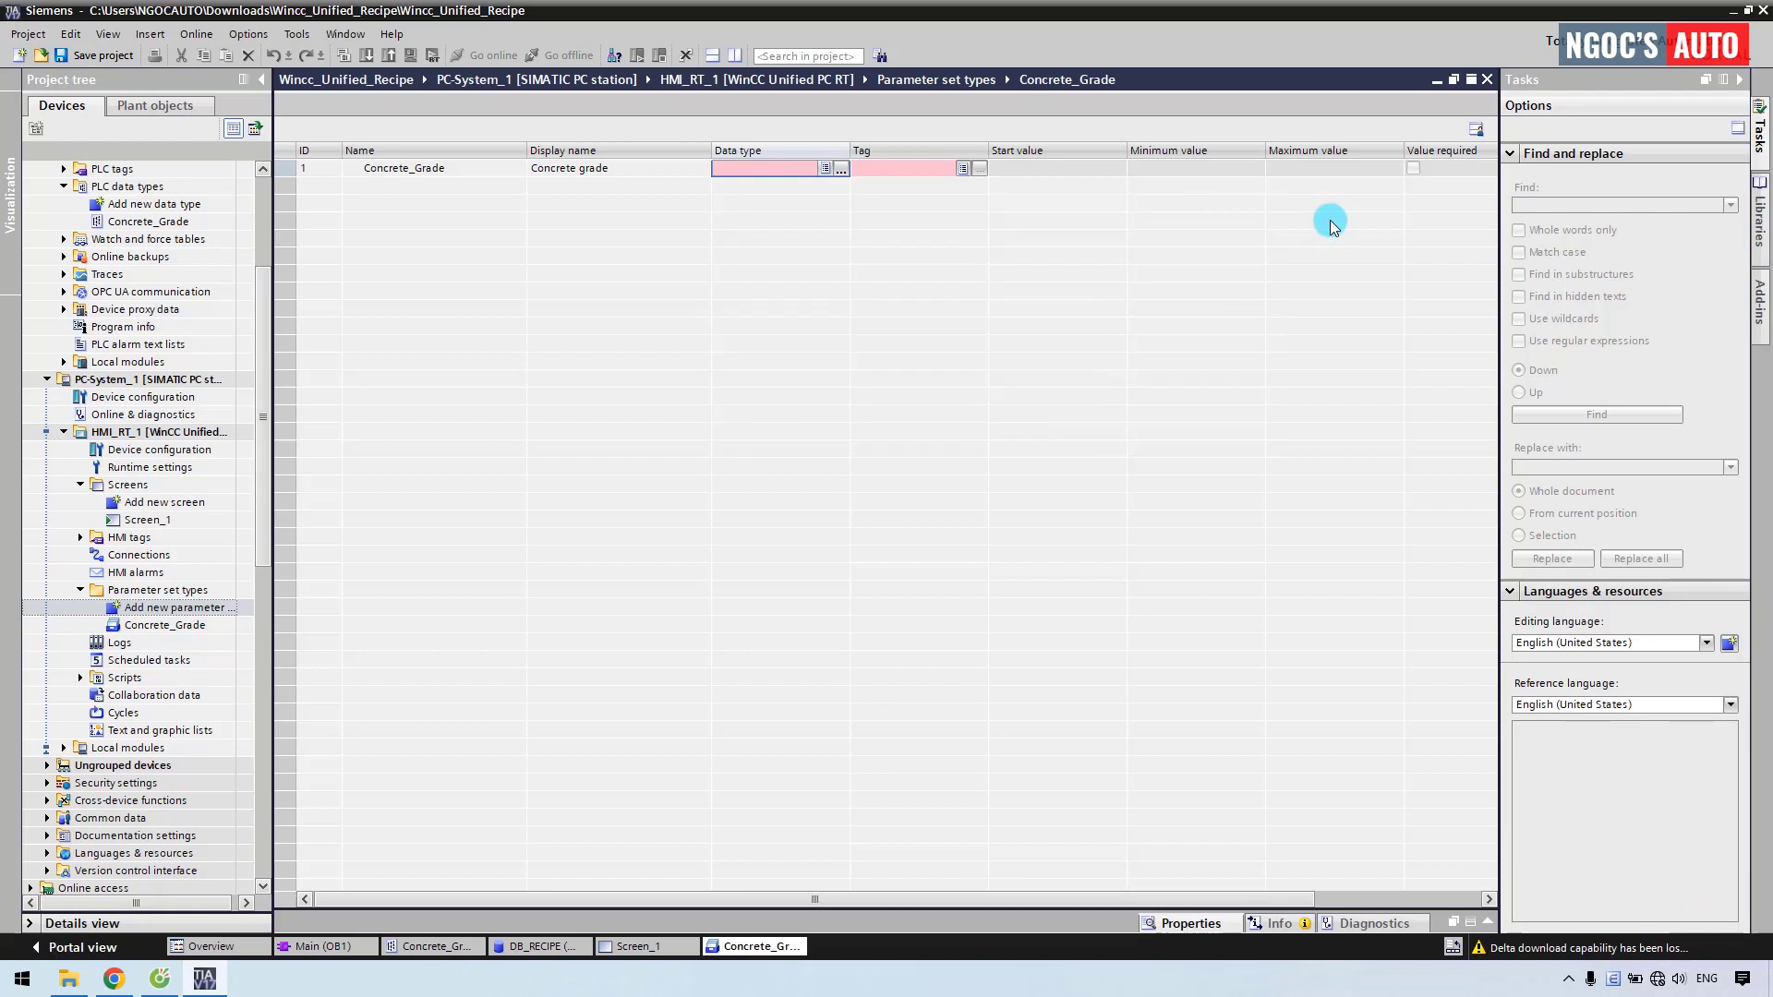
pyautogui.click(1761, 222)
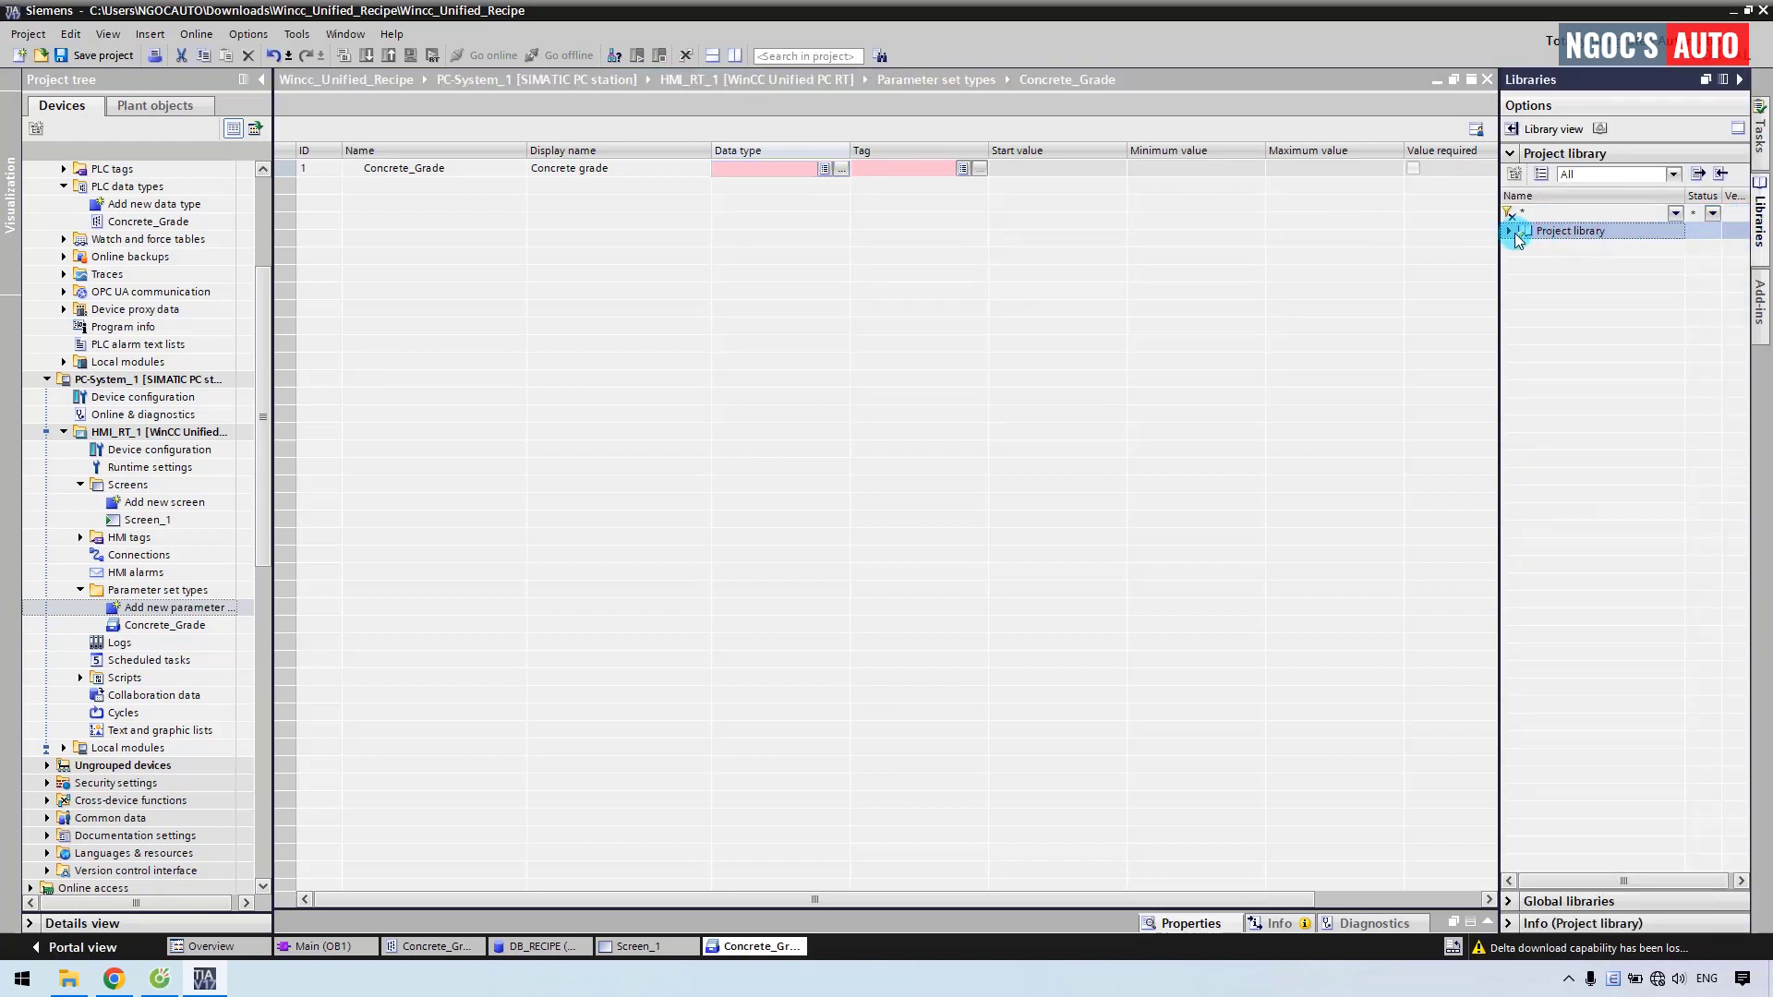
pyautogui.doubleClick(1566, 250)
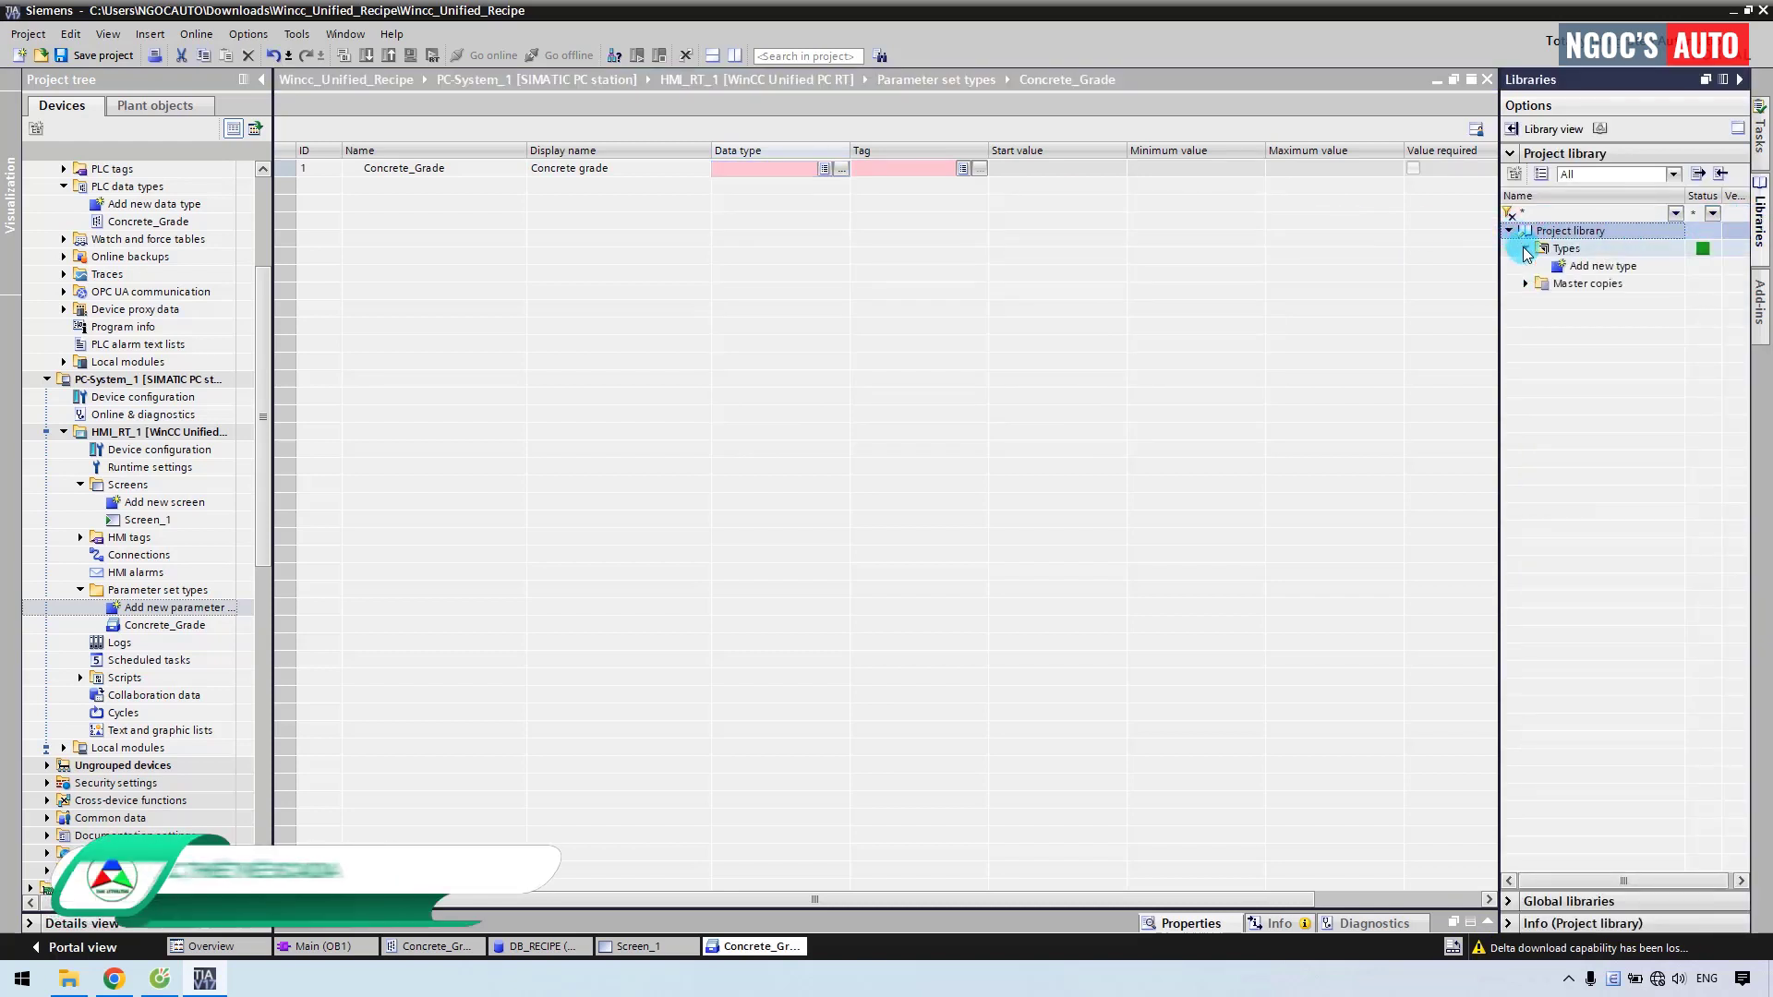
pyautogui.click(1566, 249)
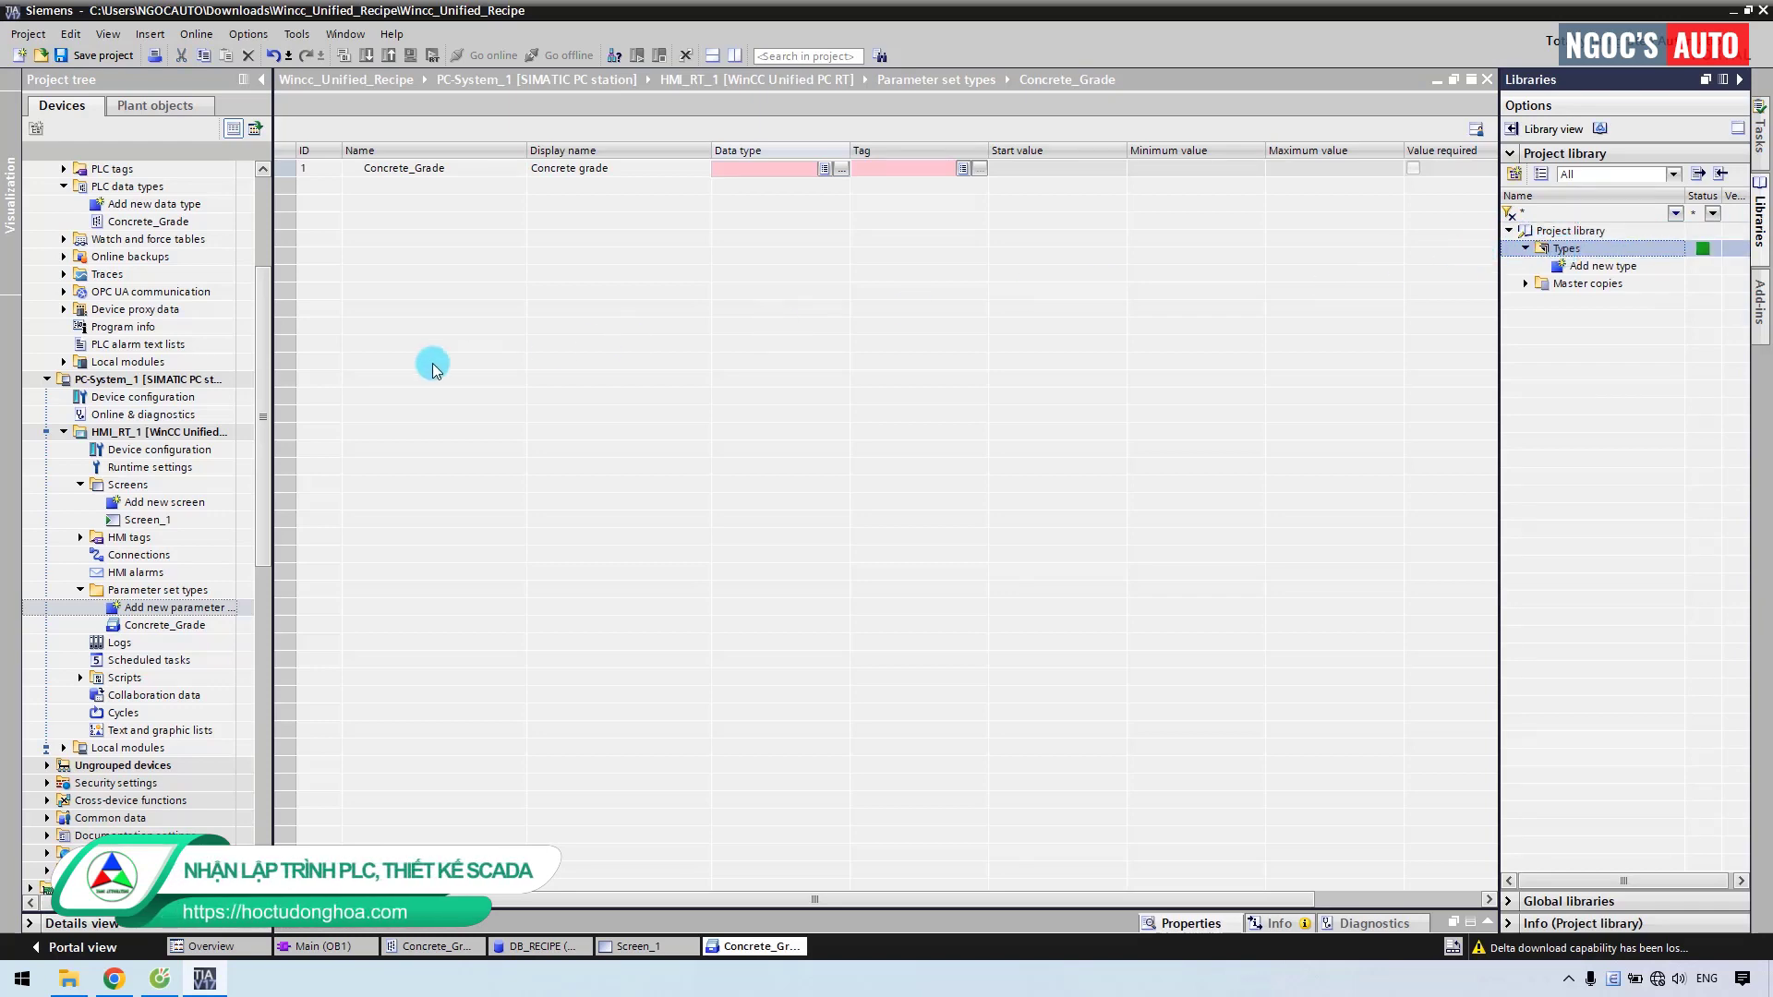
pyautogui.moveTo(265, 307); pyautogui.dragTo(257, 213)
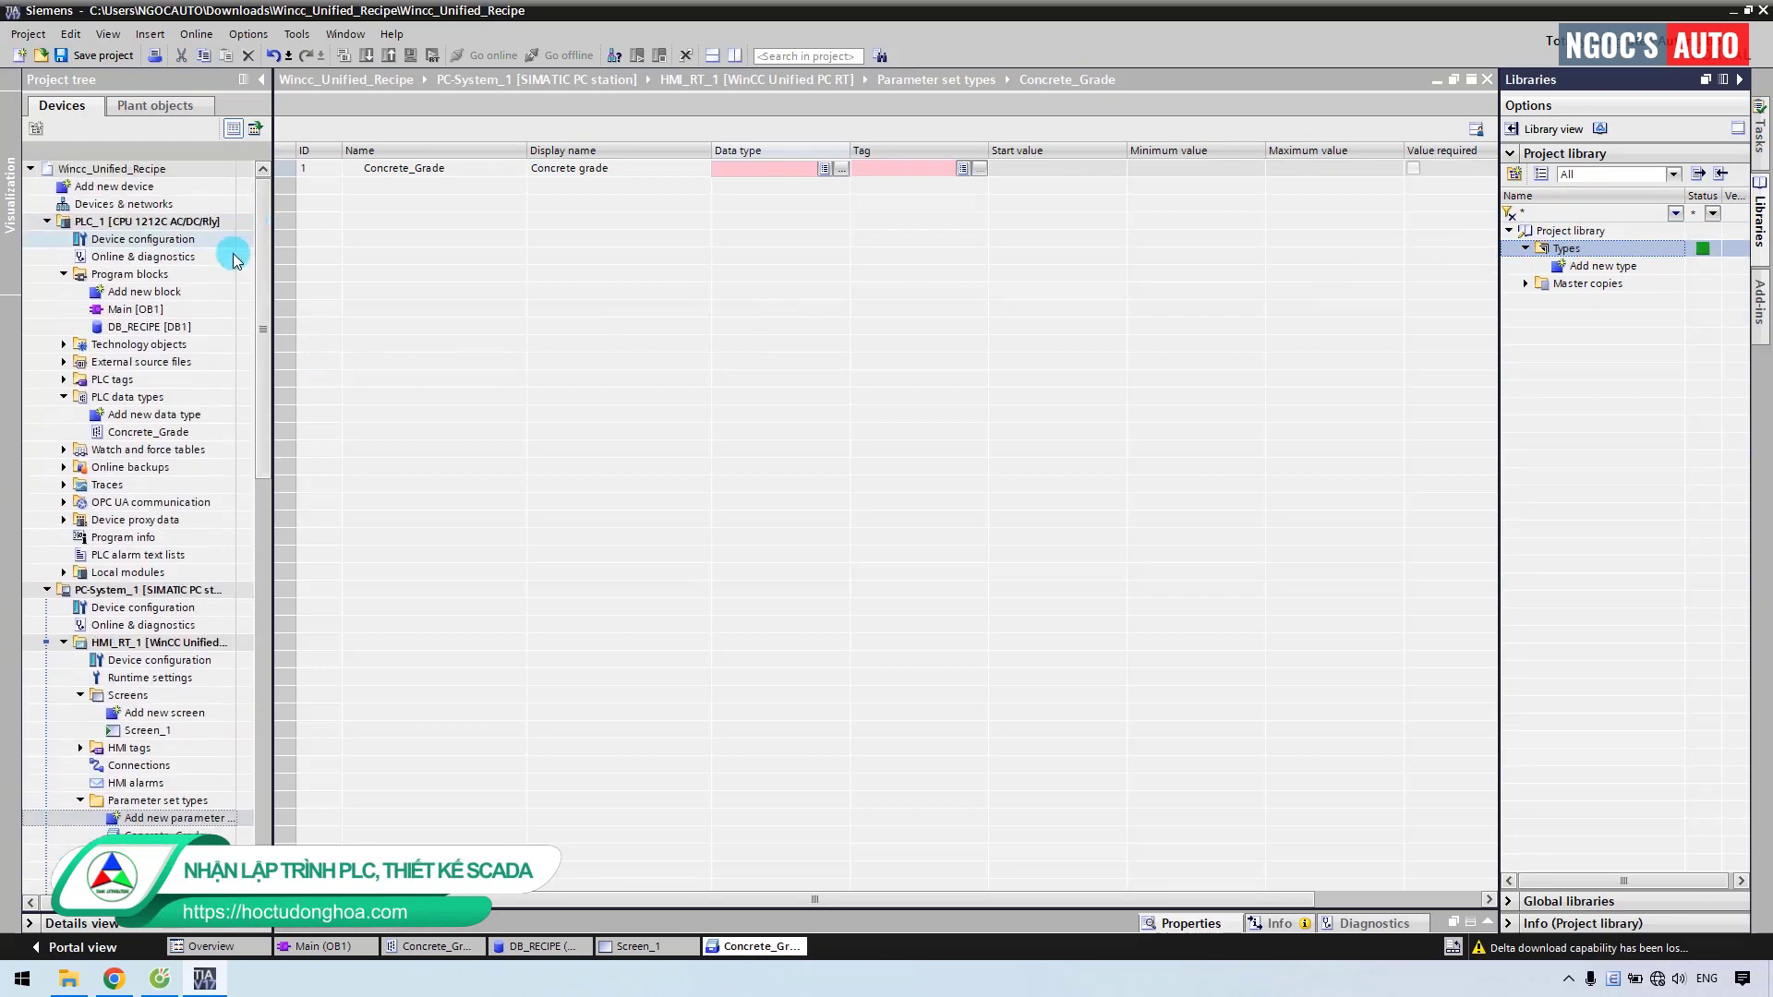
pyautogui.click(120, 435)
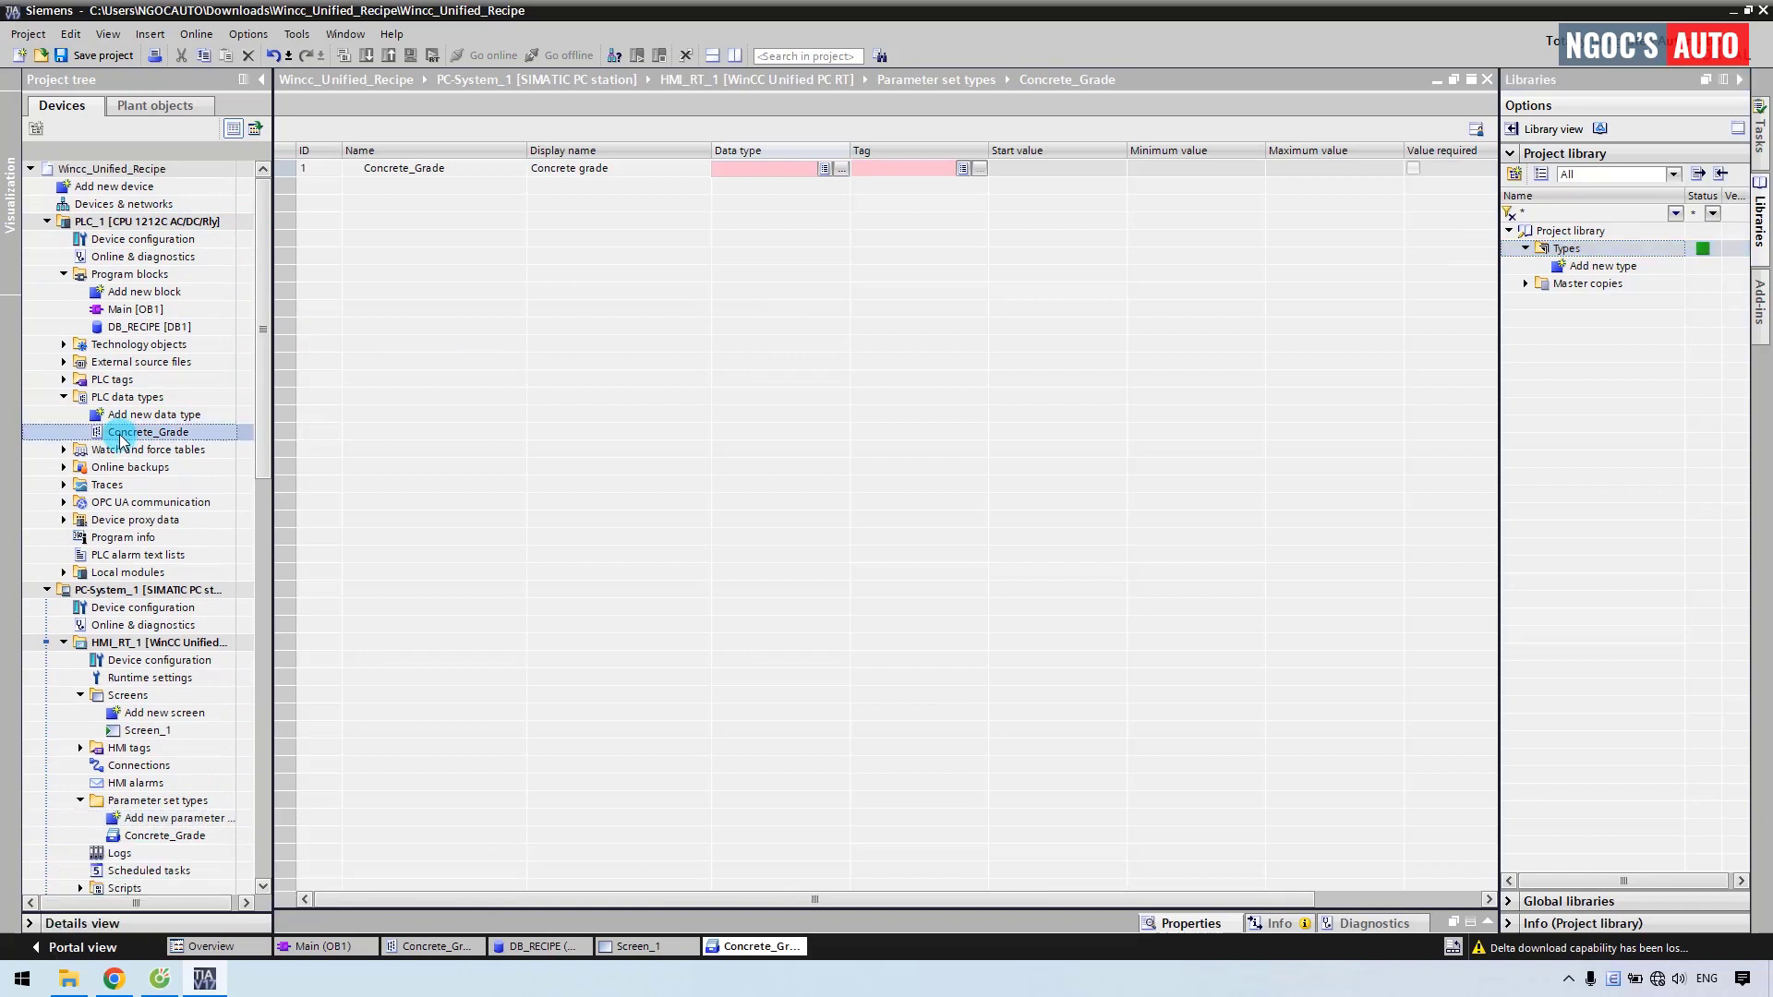
pyautogui.moveTo(120, 437); pyautogui.dragTo(1567, 254)
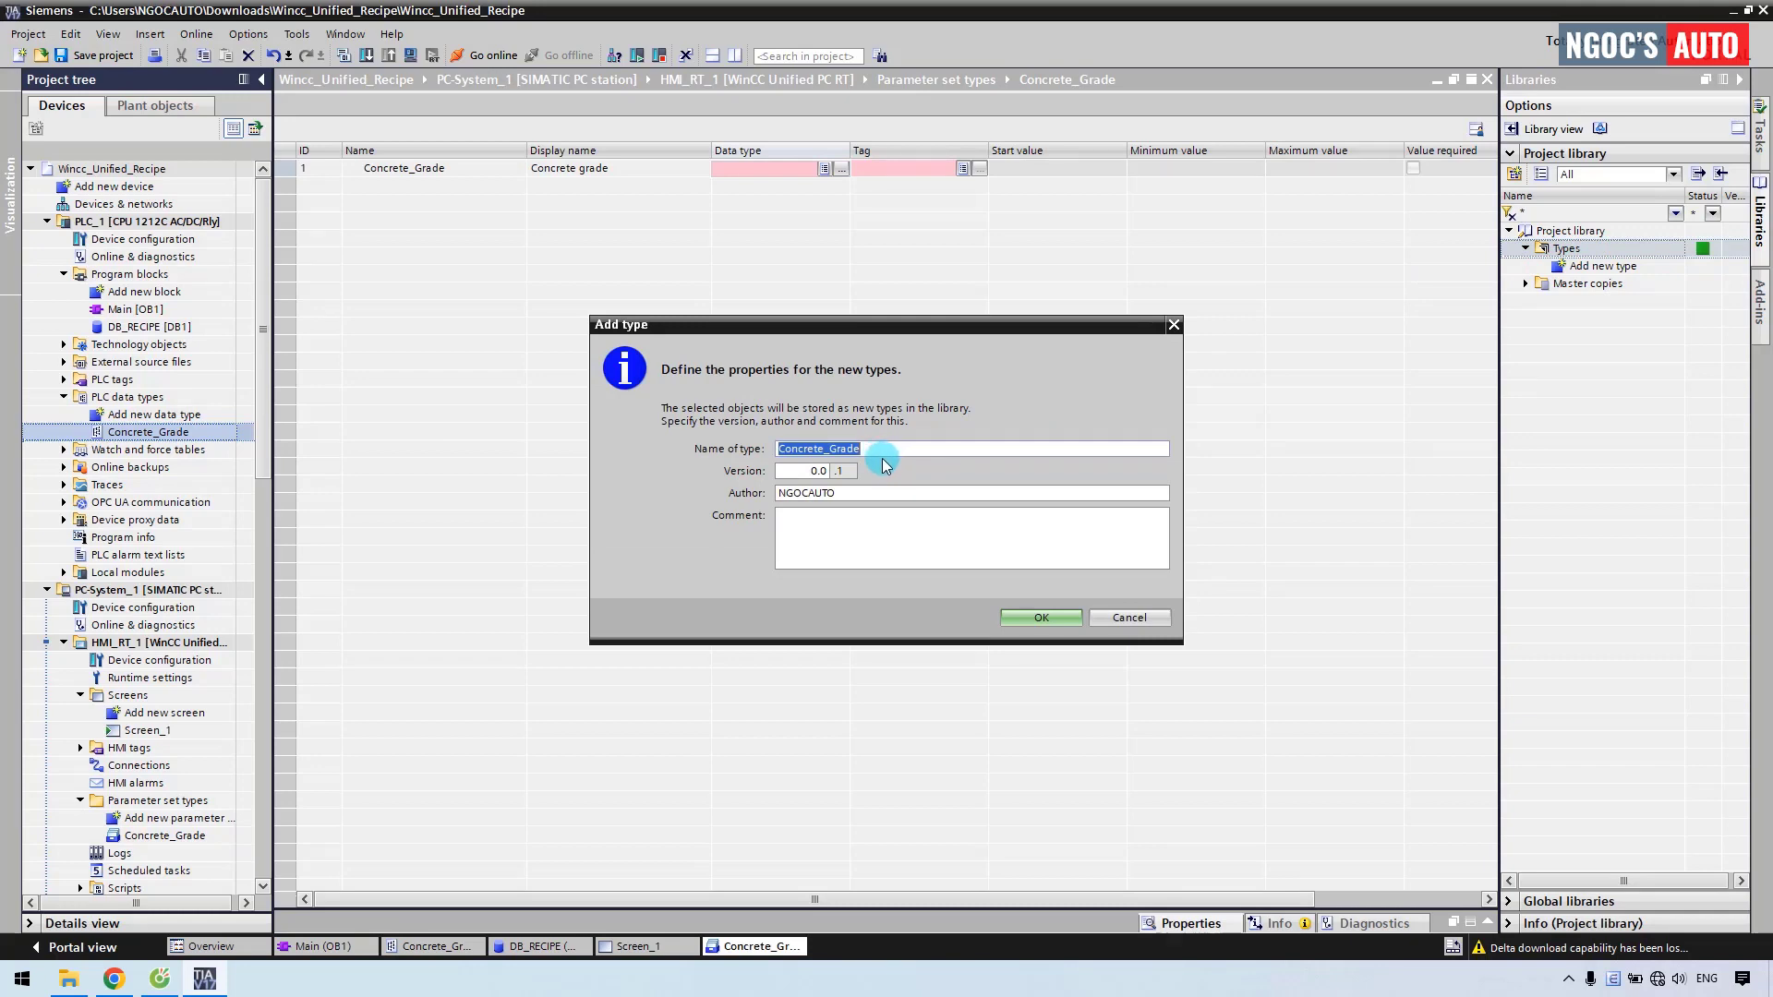
pyautogui.click(1034, 617)
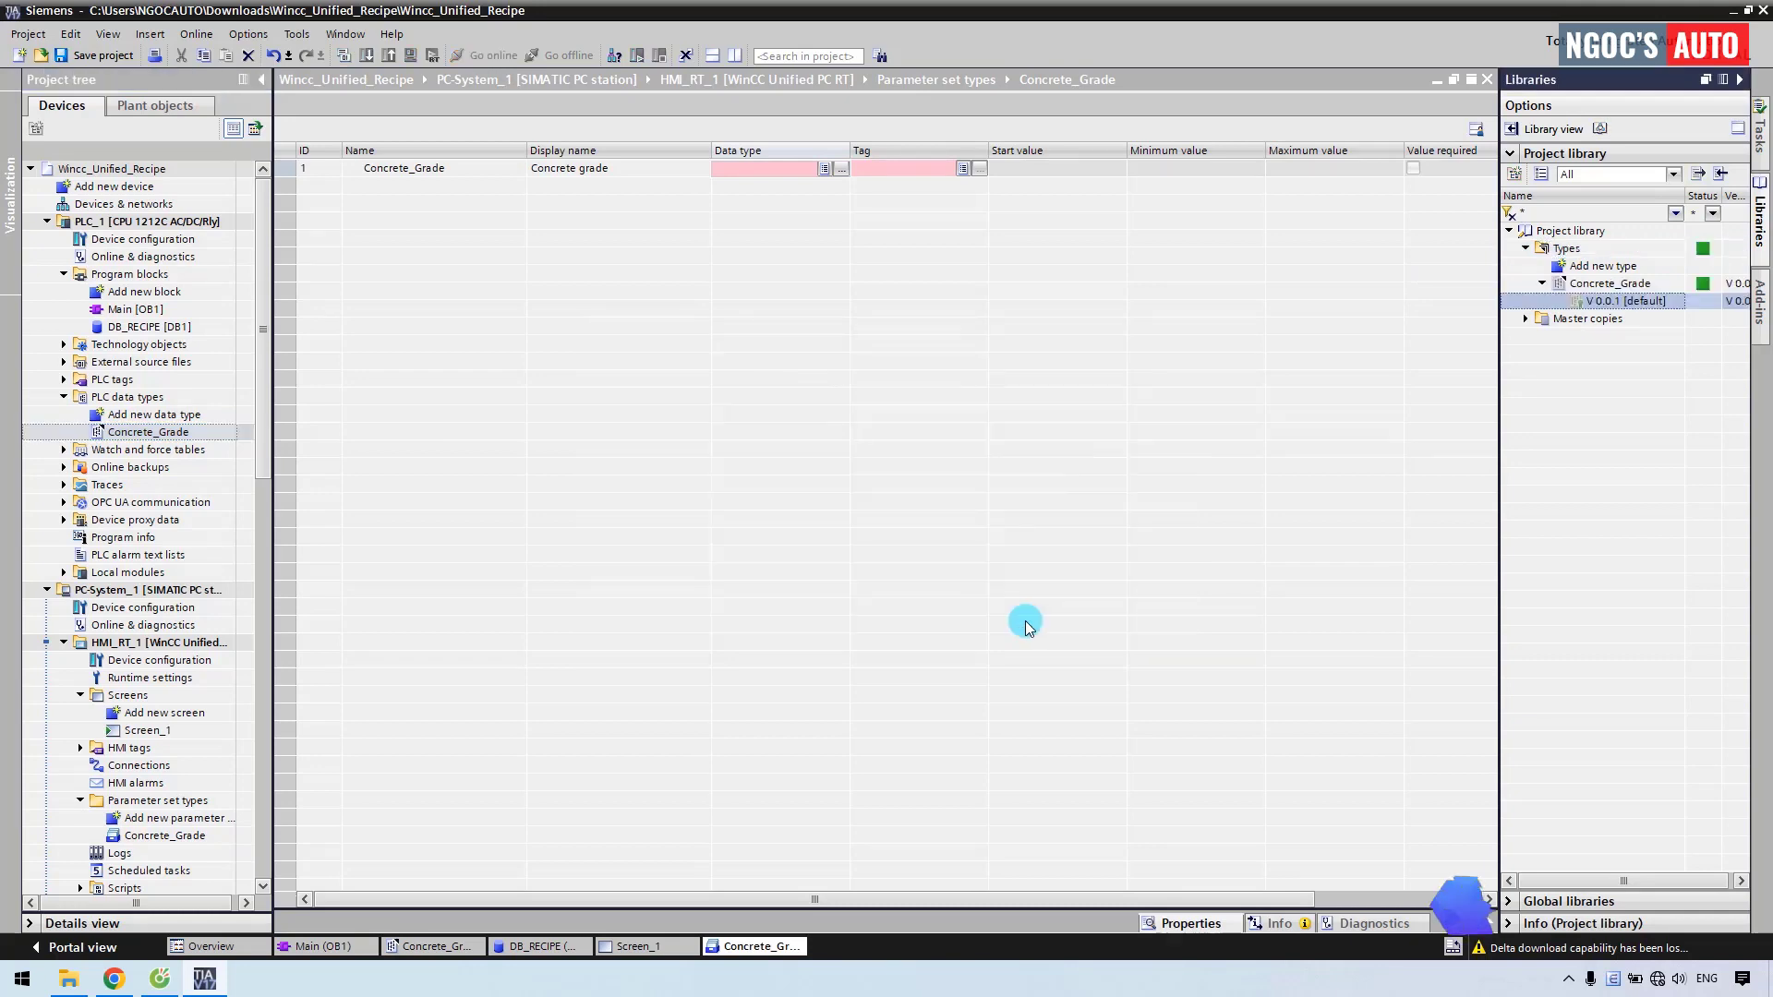
# Set the parameter set's data type to Concrete_Grade V 0.0.1.
pyautogui.click(840, 170)
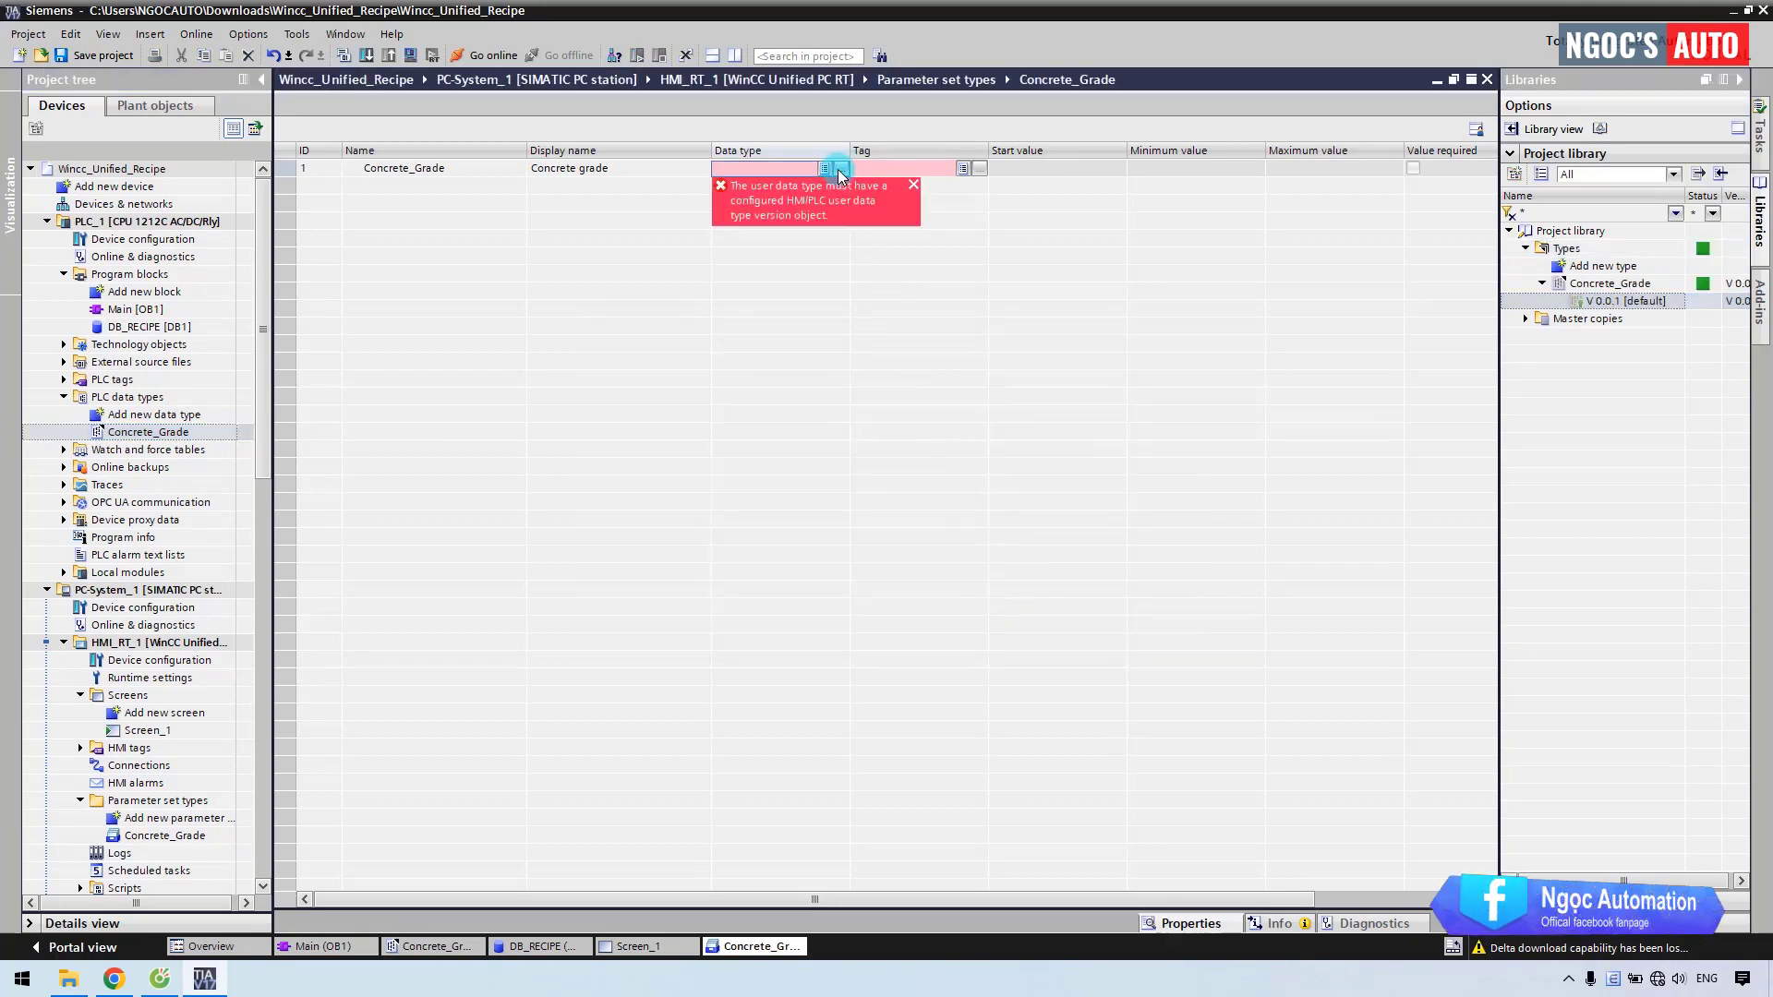
pyautogui.click(802, 207)
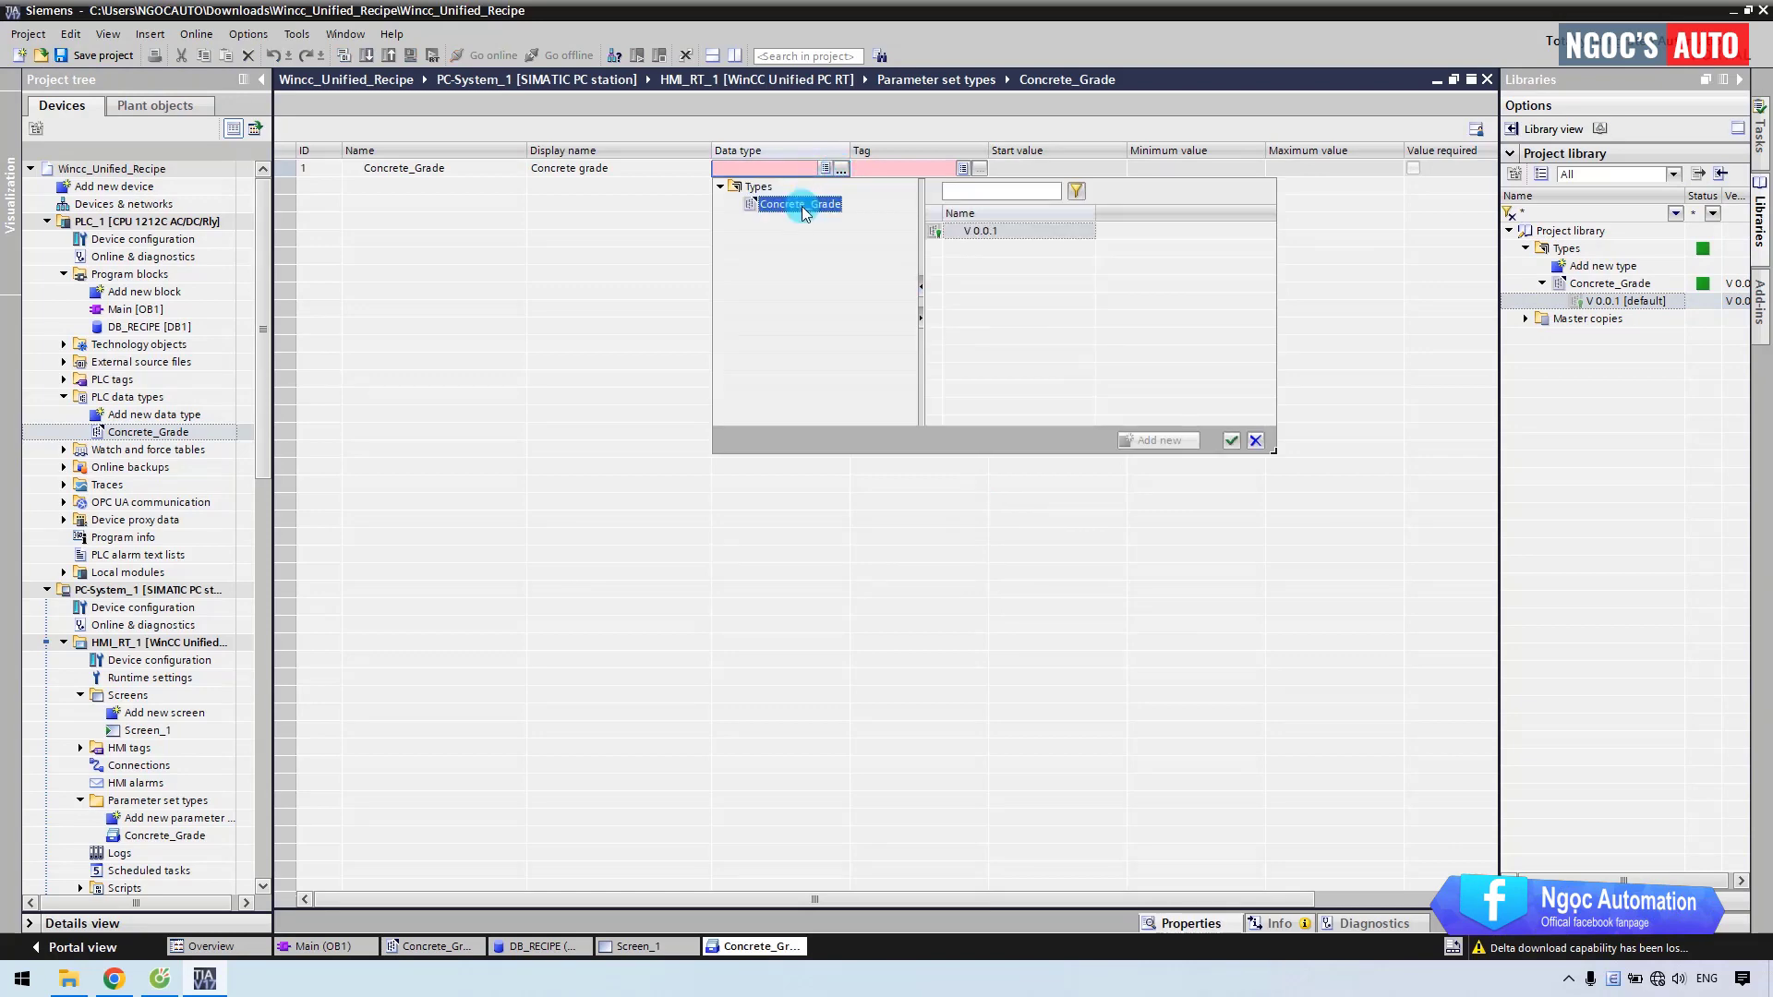
pyautogui.click(985, 231)
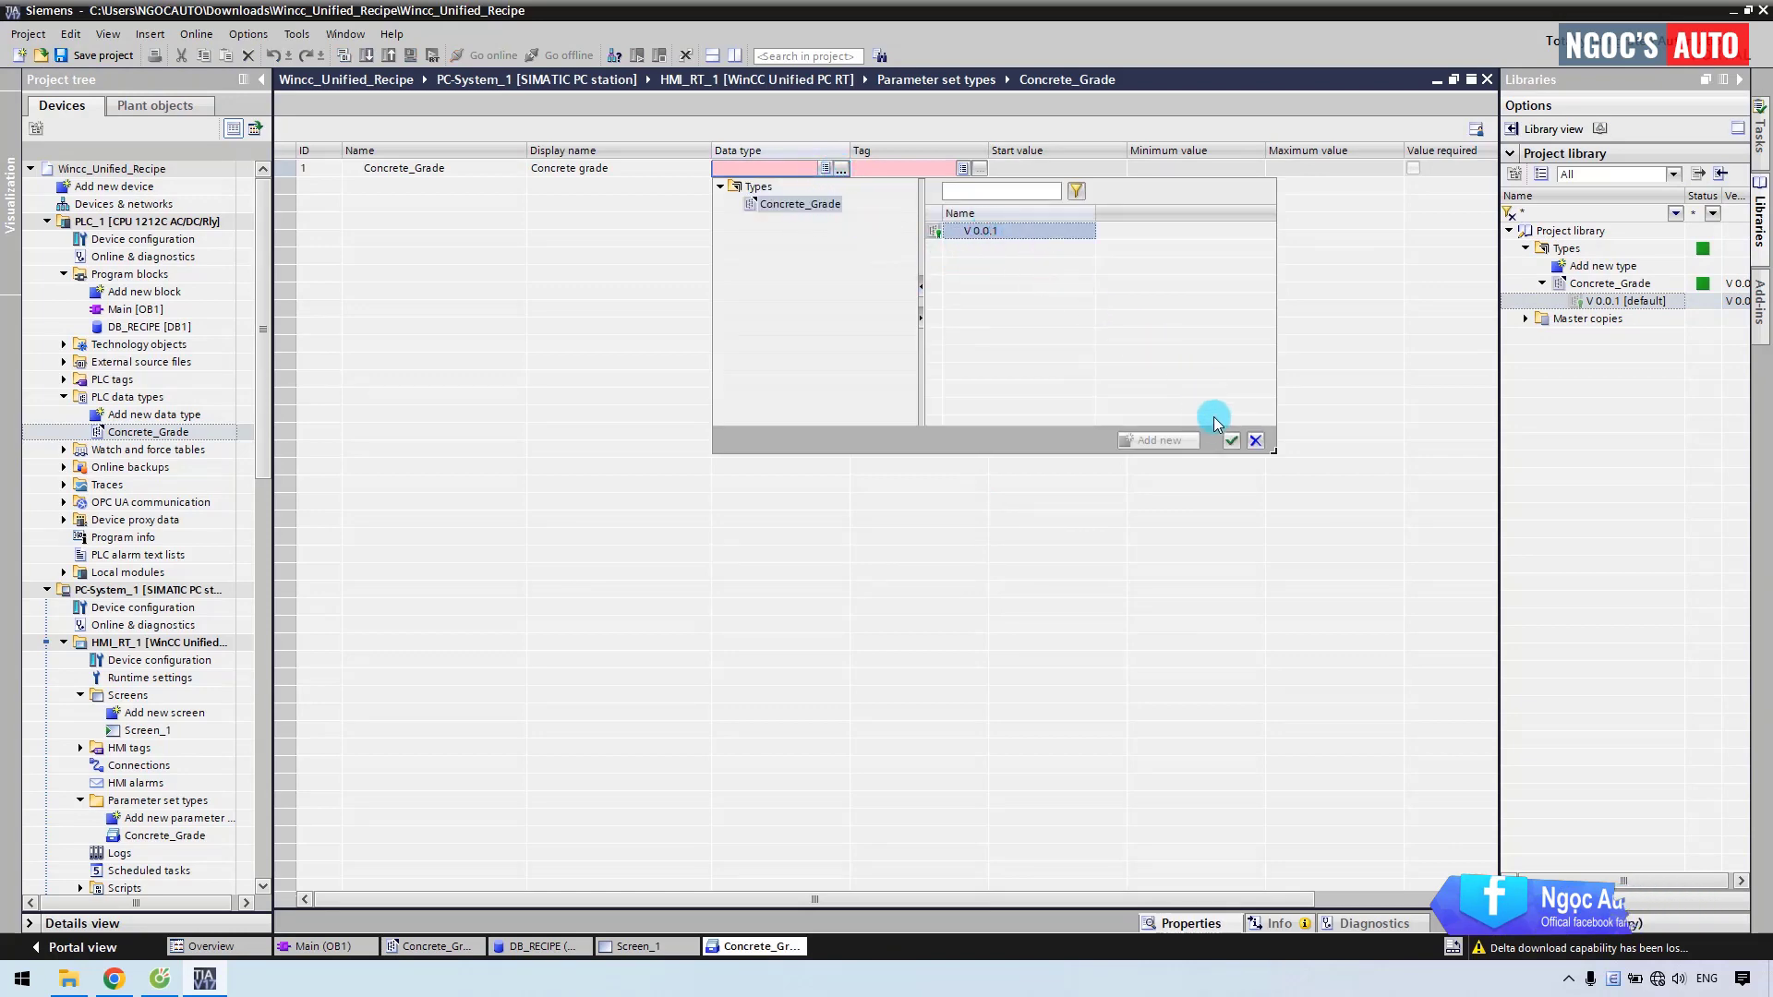
pyautogui.click(1231, 440)
pyautogui.click(927, 202)
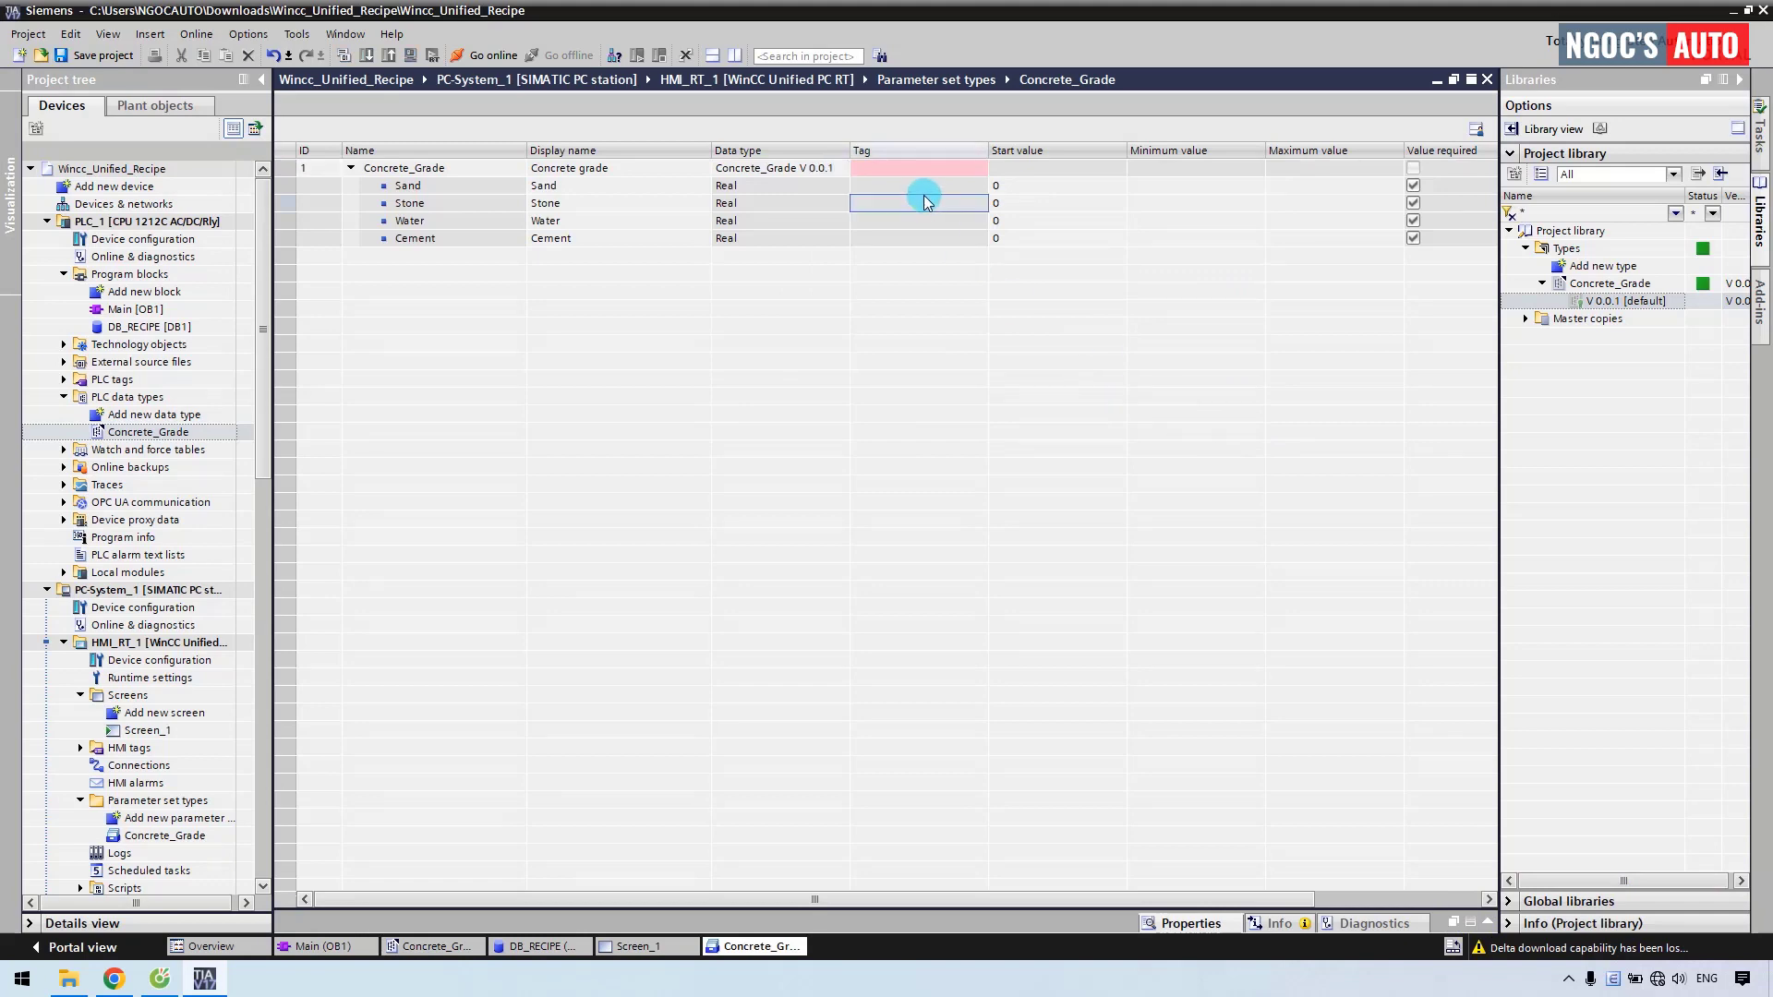
# Open the DB_RECIPE [DB1] data block and select its Recipe row.
pyautogui.click(866, 170)
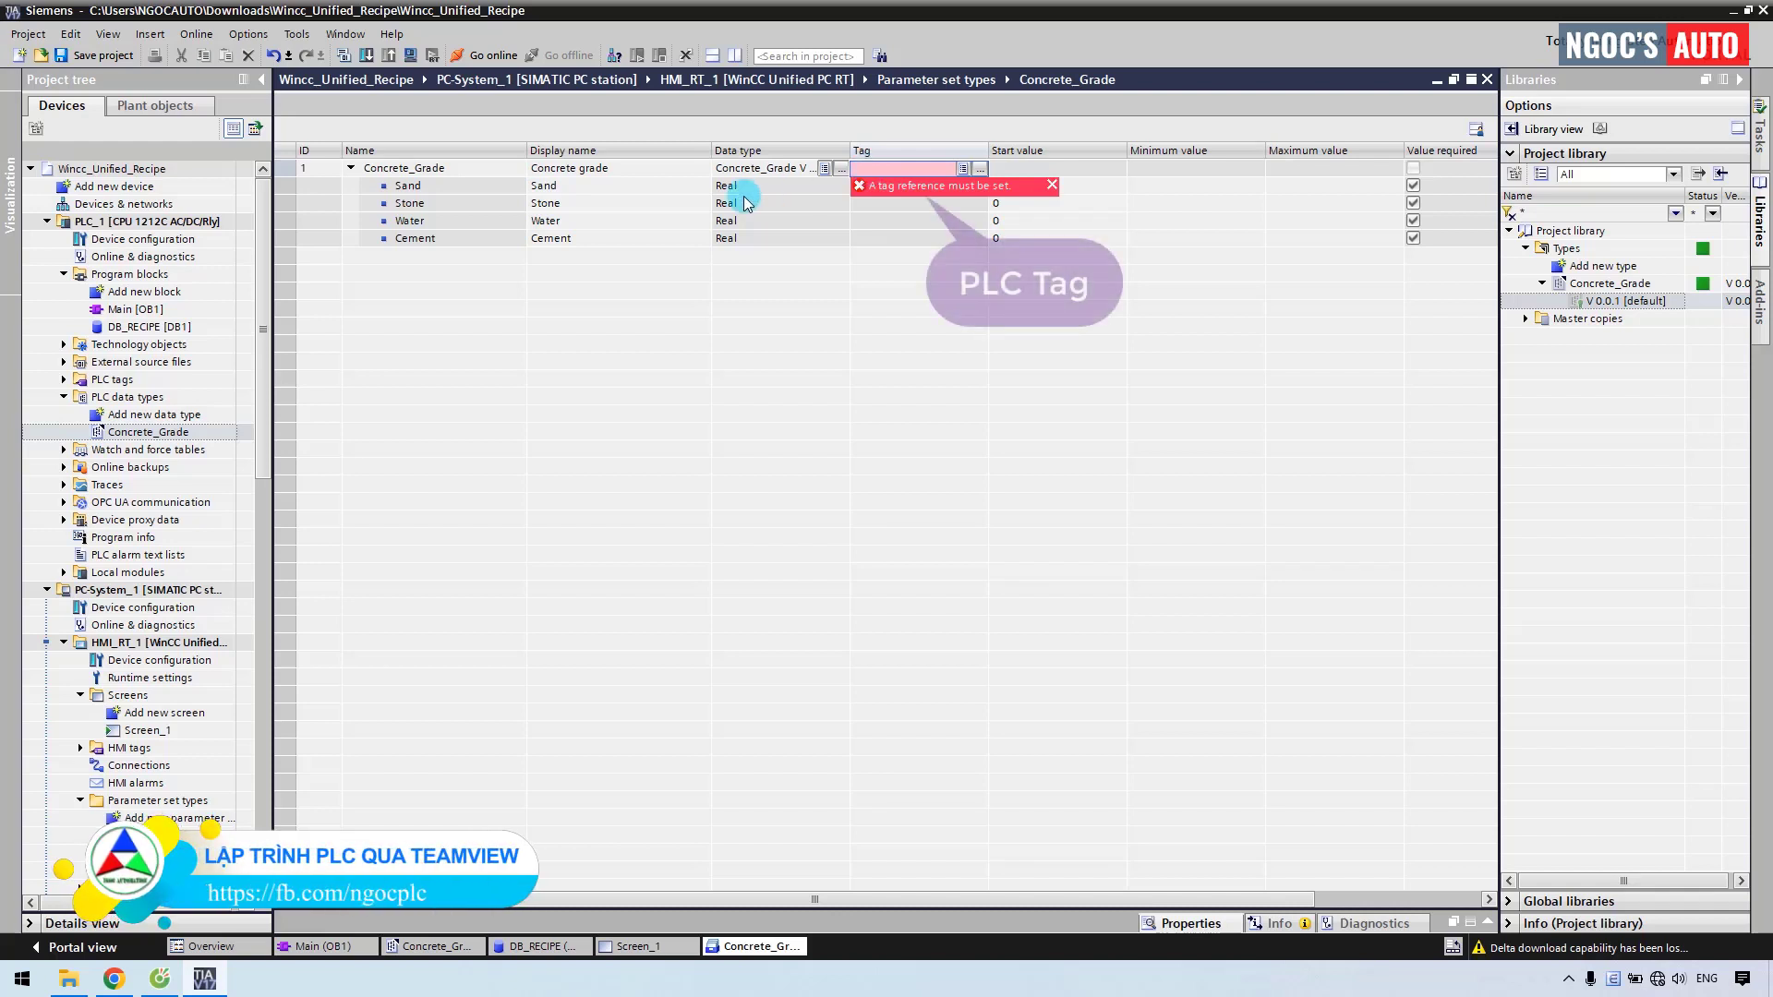
pyautogui.doubleClick(176, 330)
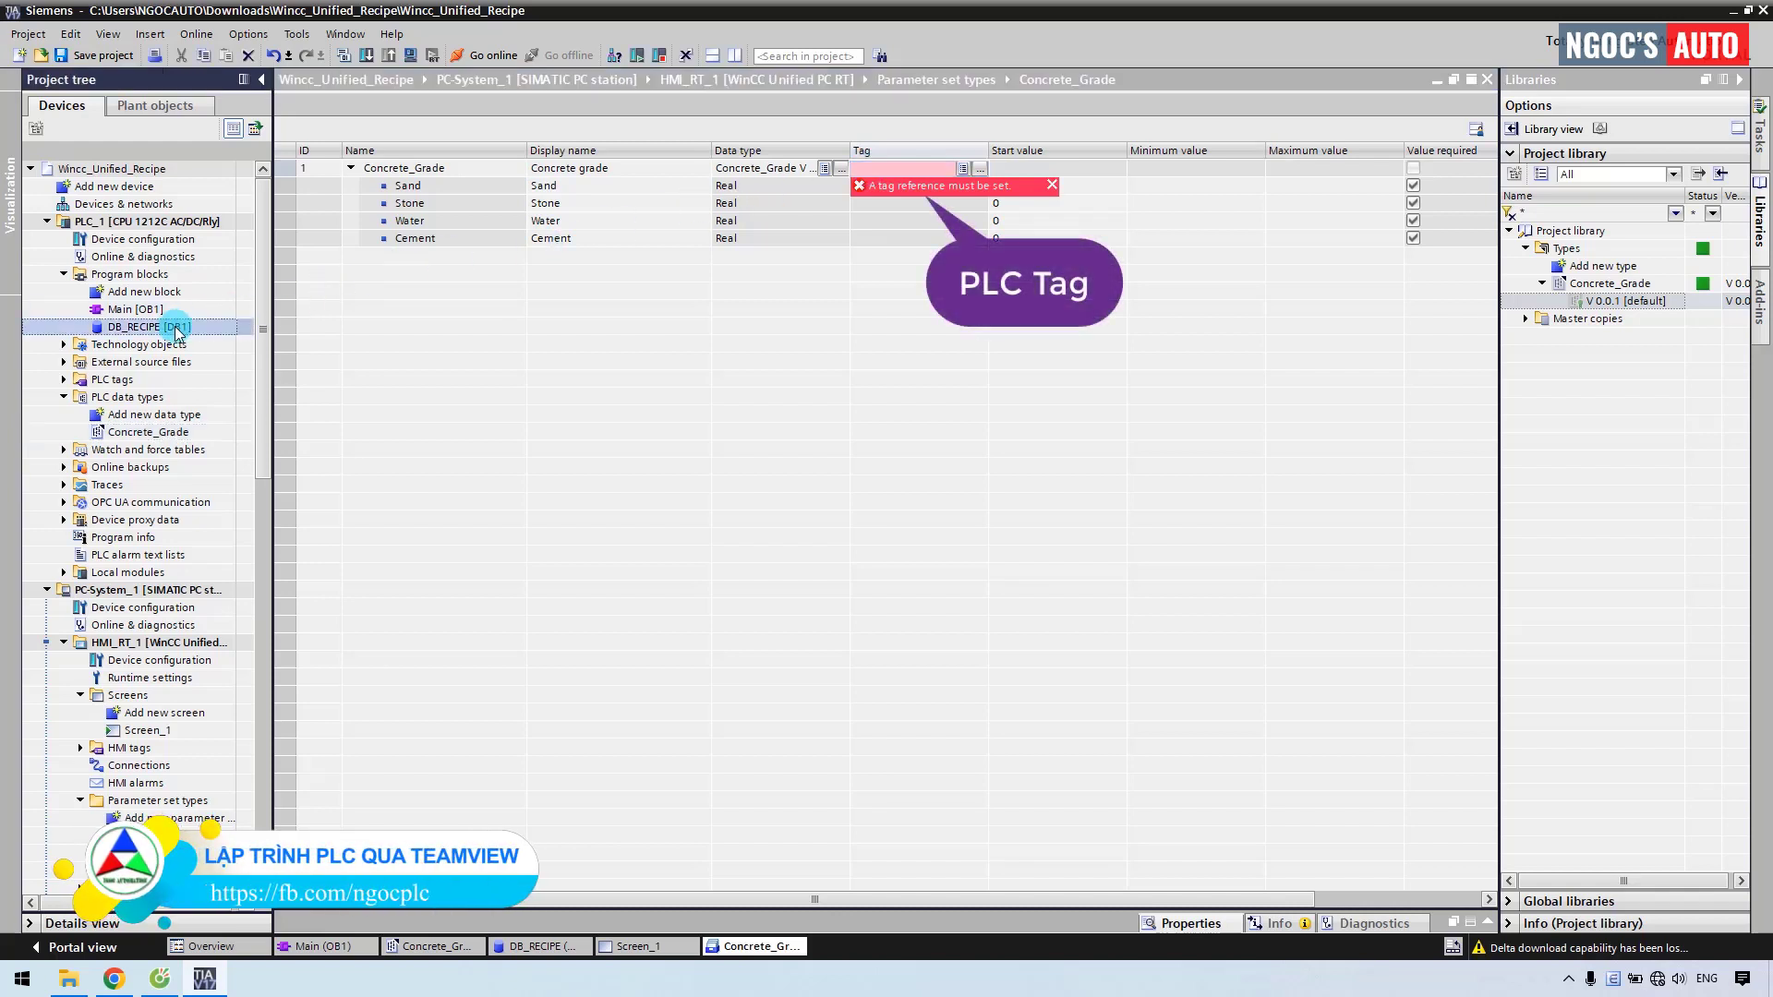
pyautogui.click(411, 205)
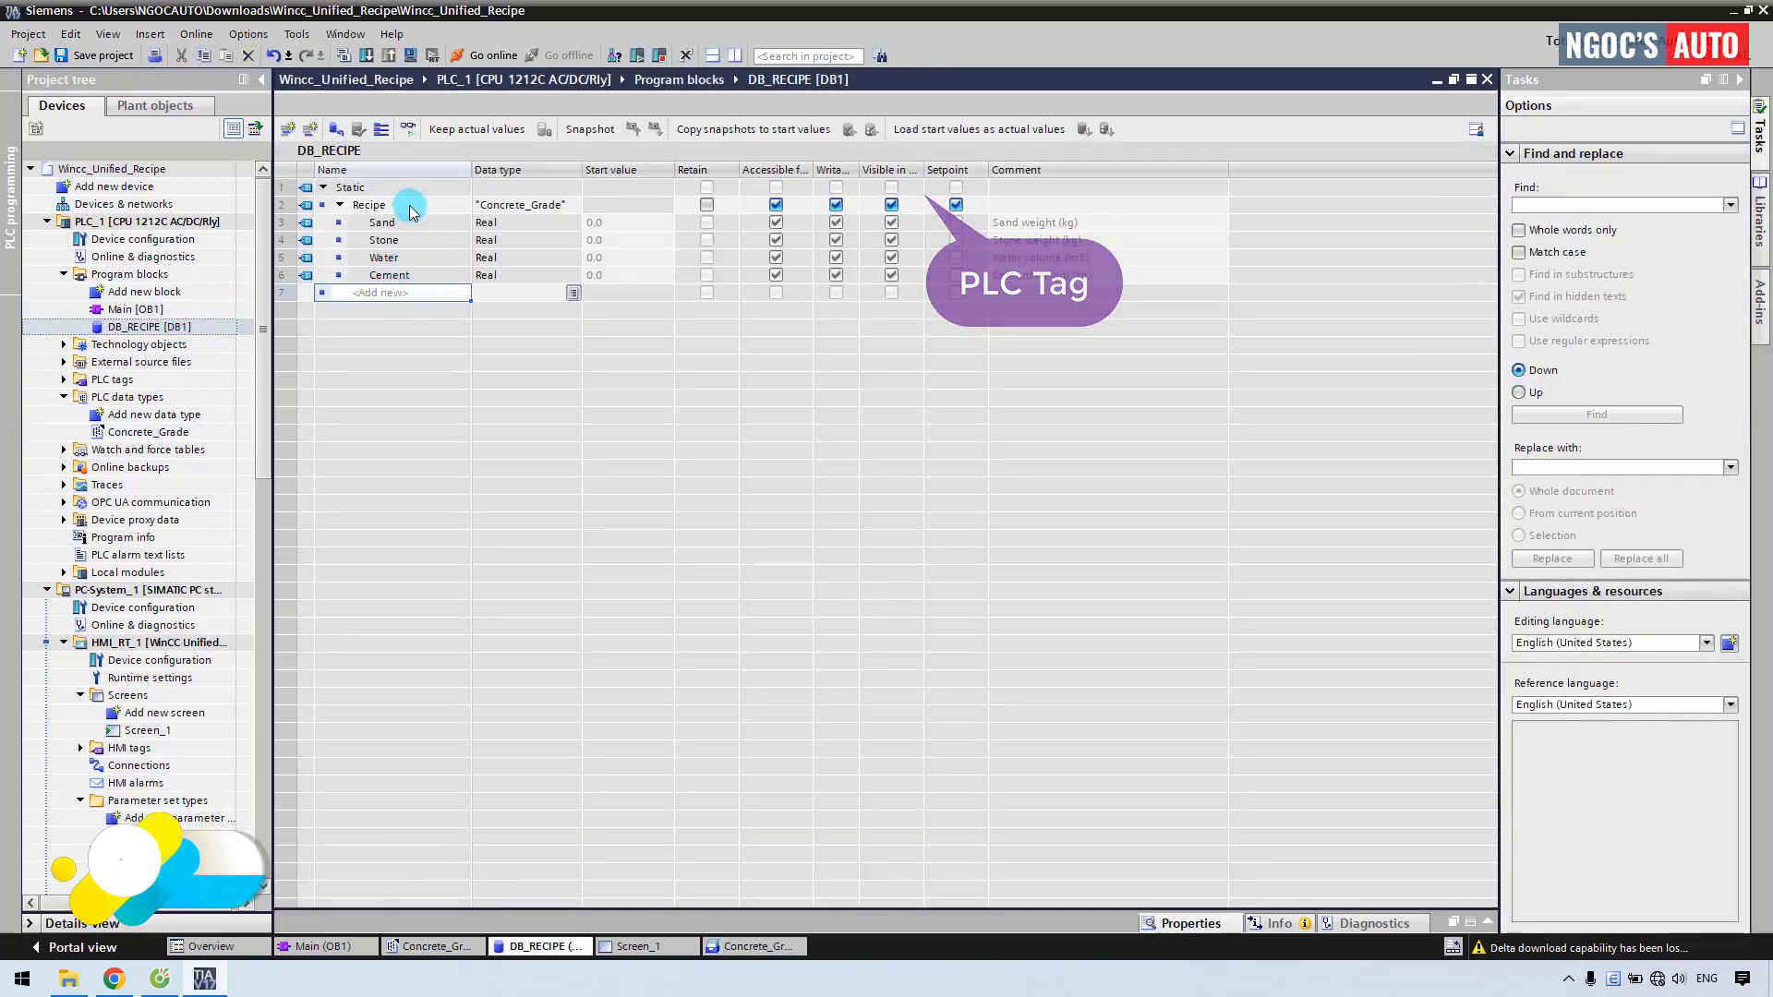
# List DB_RECIPE's Recipe members Sand, Stone, Water, Cement in the Details view.
pyautogui.click(138, 325)
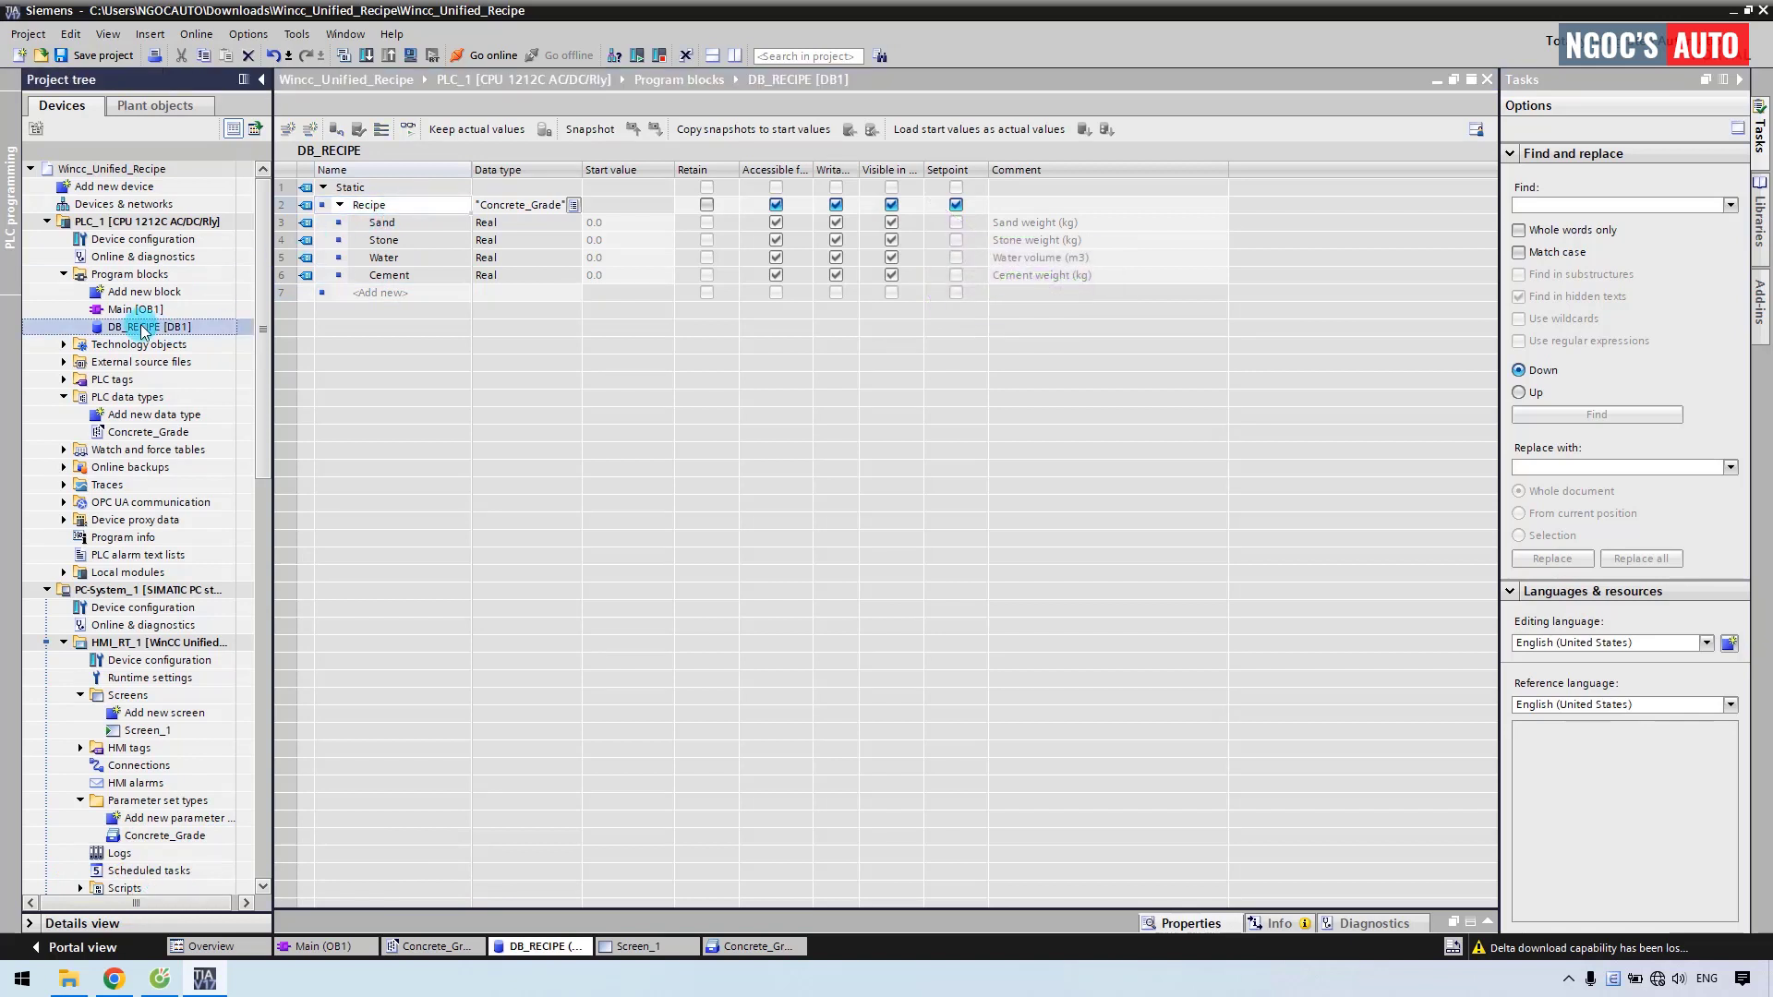
pyautogui.click(29, 923)
pyautogui.click(48, 594)
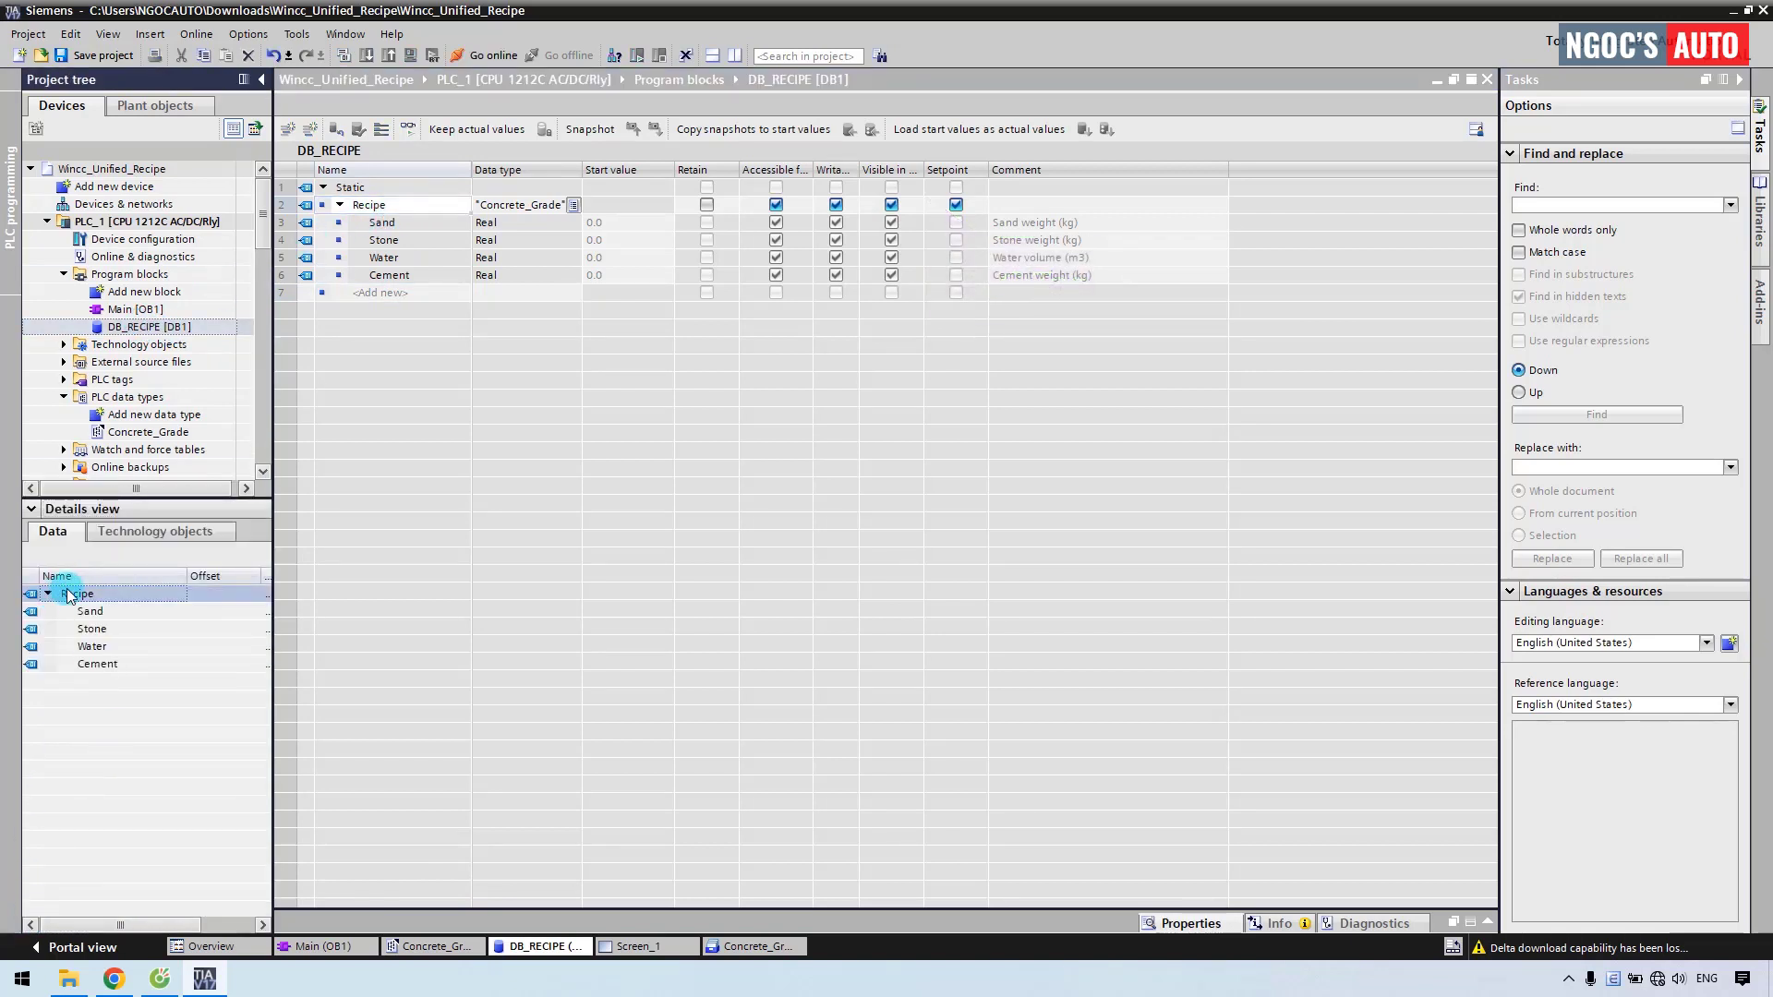
pyautogui.moveTo(257, 231); pyautogui.dragTo(247, 327)
# Add a new HMI tag table named CONCRETE GRADE.
pyautogui.click(80, 327)
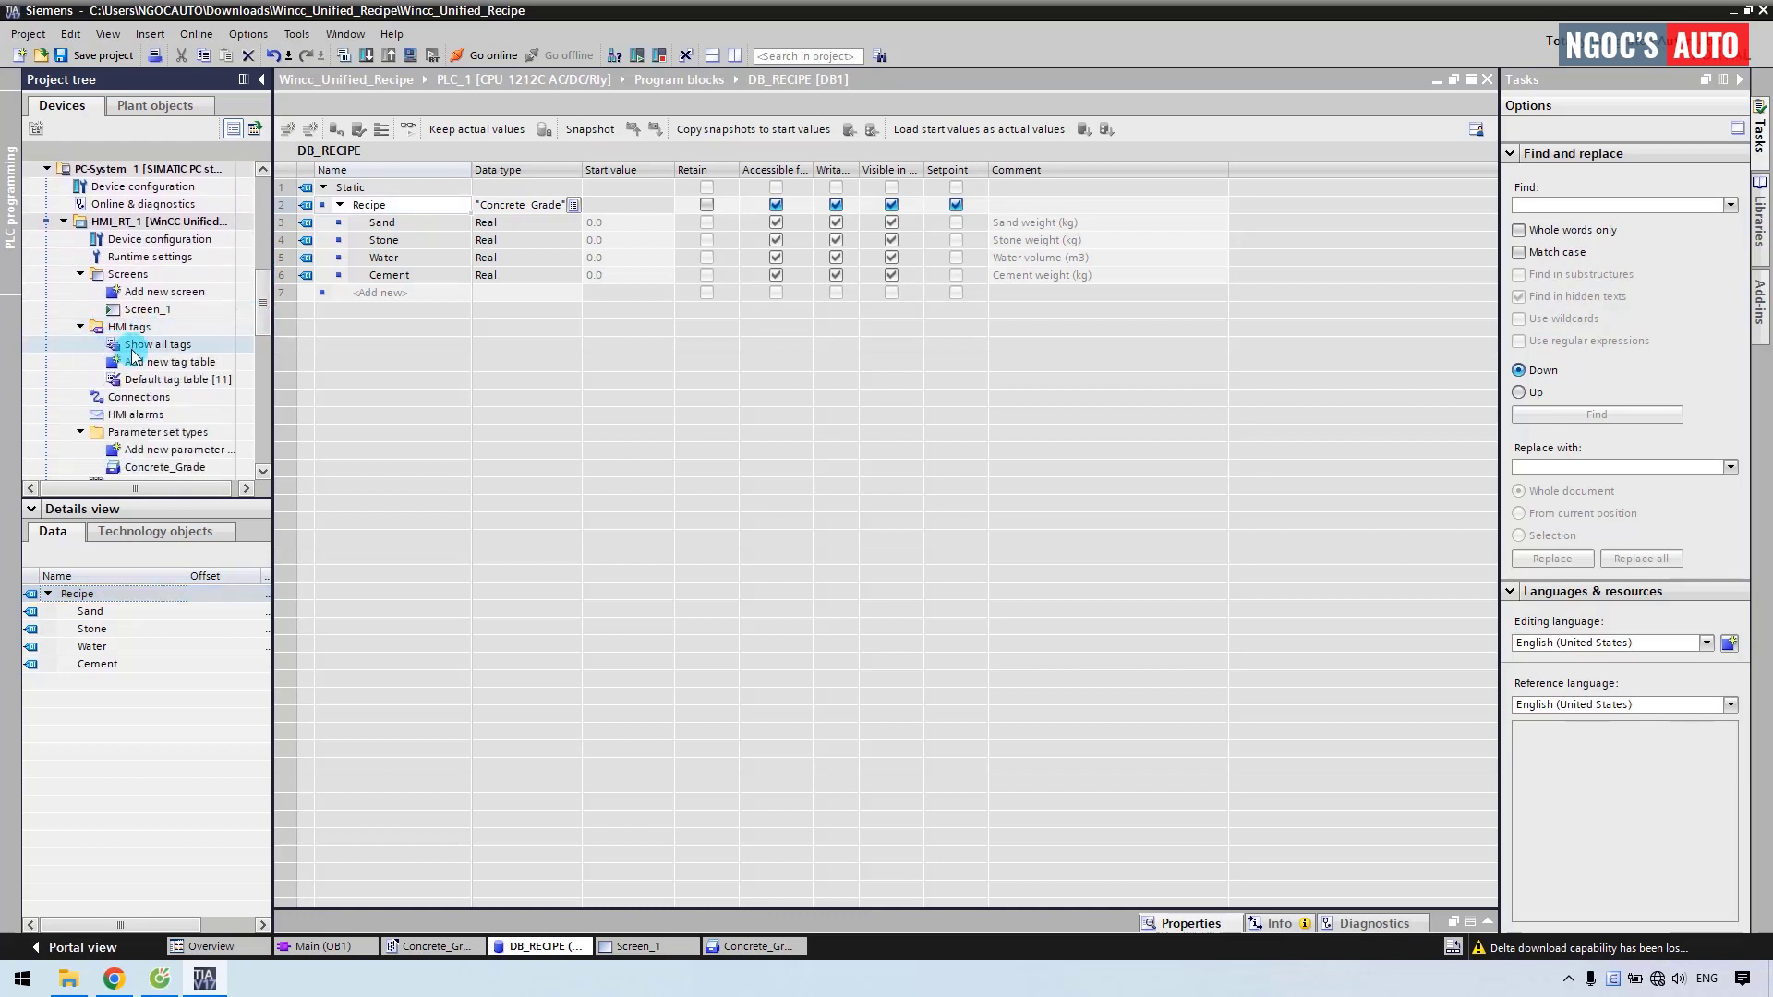
pyautogui.click(148, 363)
pyautogui.doubleClick(148, 365)
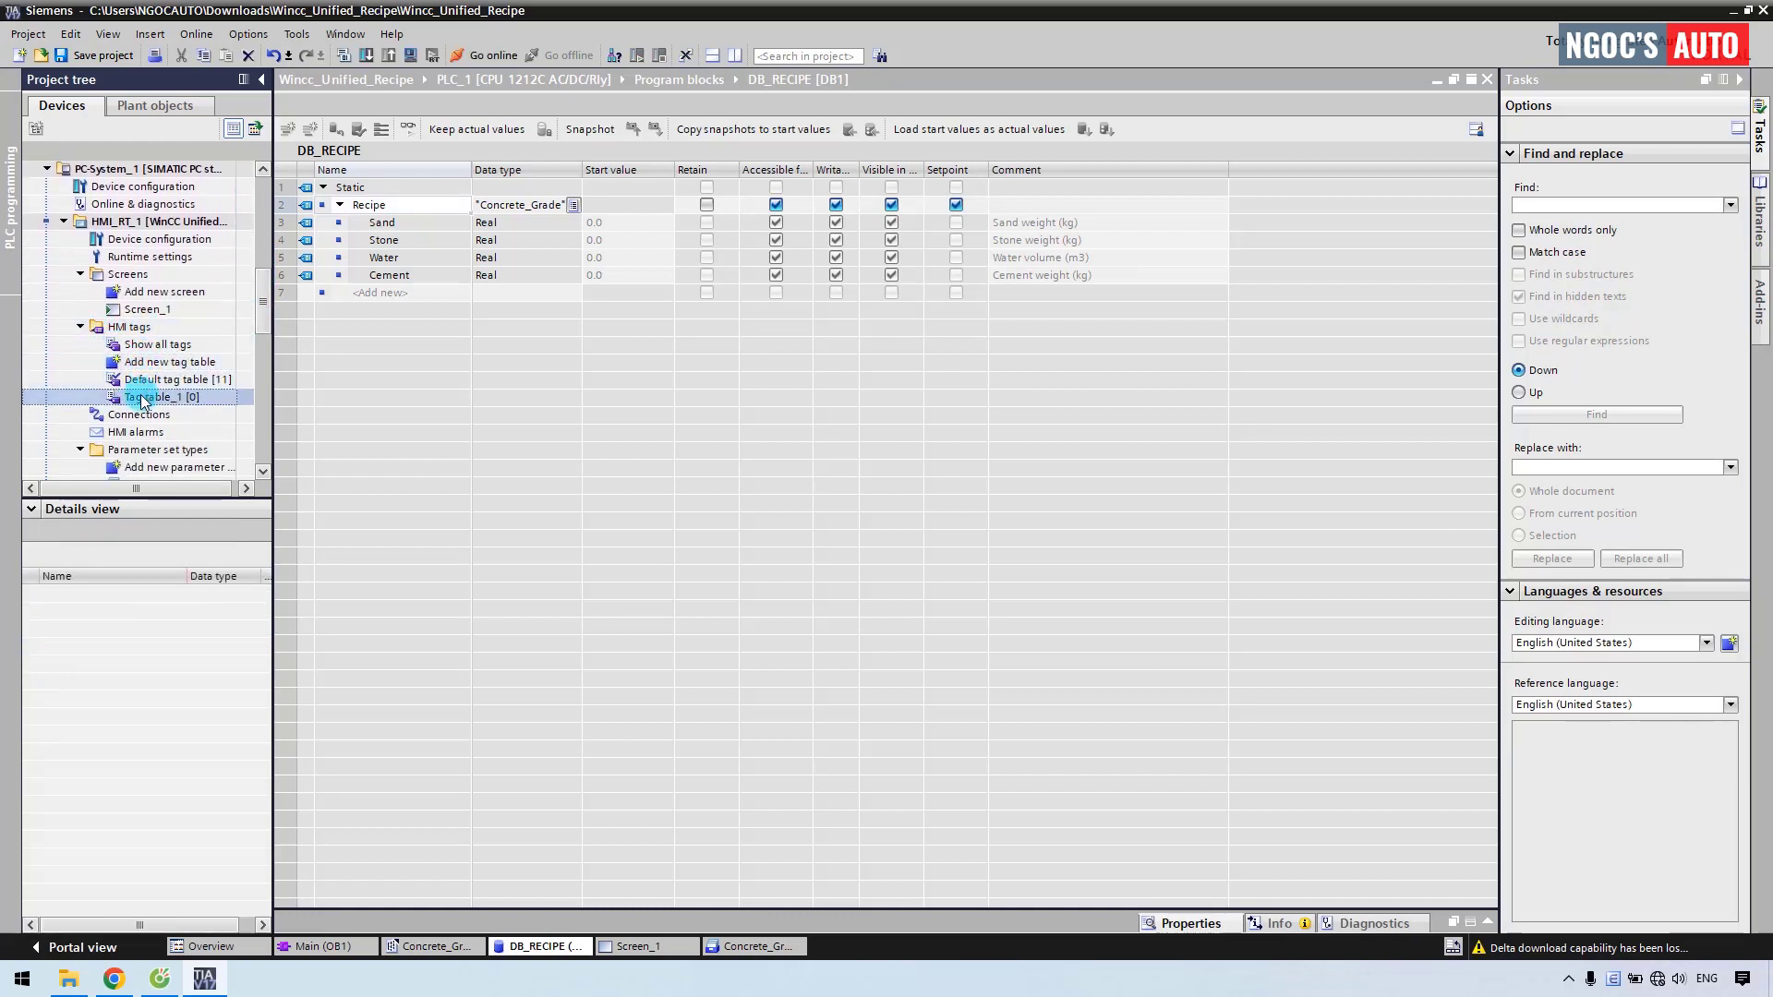
pyautogui.click(143, 399)
pyautogui.write('CONCRETE ')
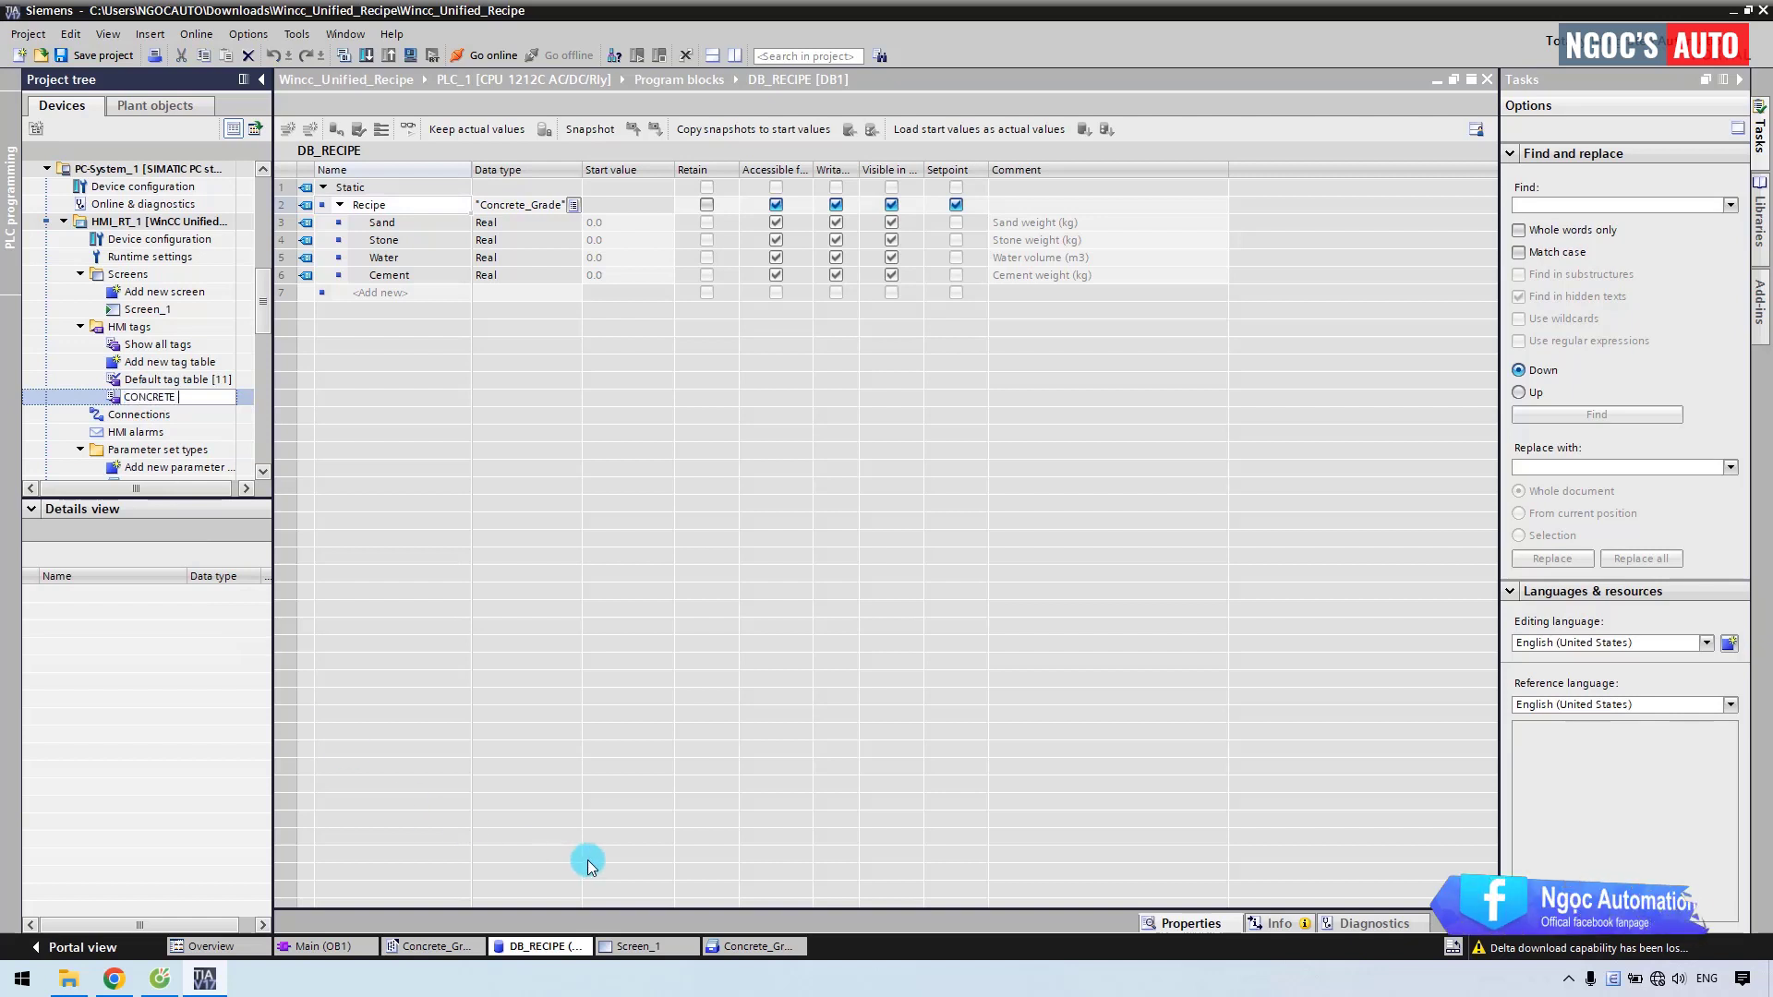
pyautogui.write('GRADE')
pyautogui.press('Return')
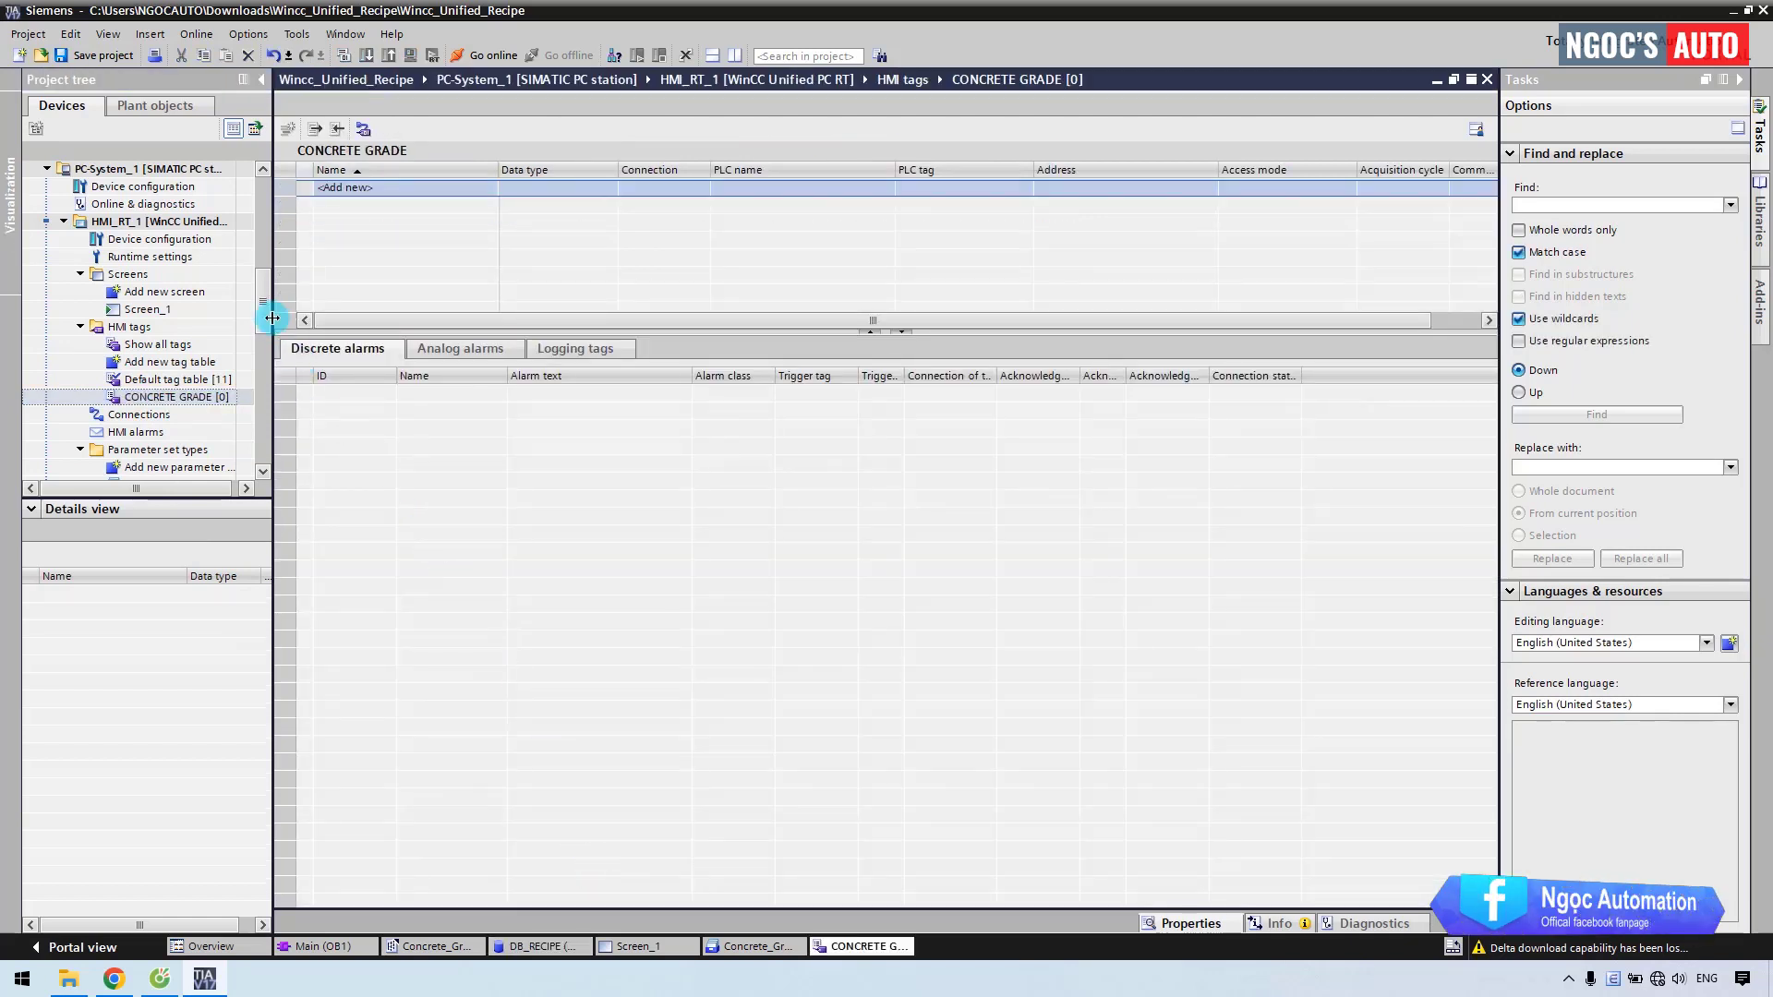
# Create an HMI tag in CONCRETE GRADE linked to DB_RECIPE's Recipe structure.
pyautogui.moveTo(273, 317); pyautogui.dragTo(277, 221)
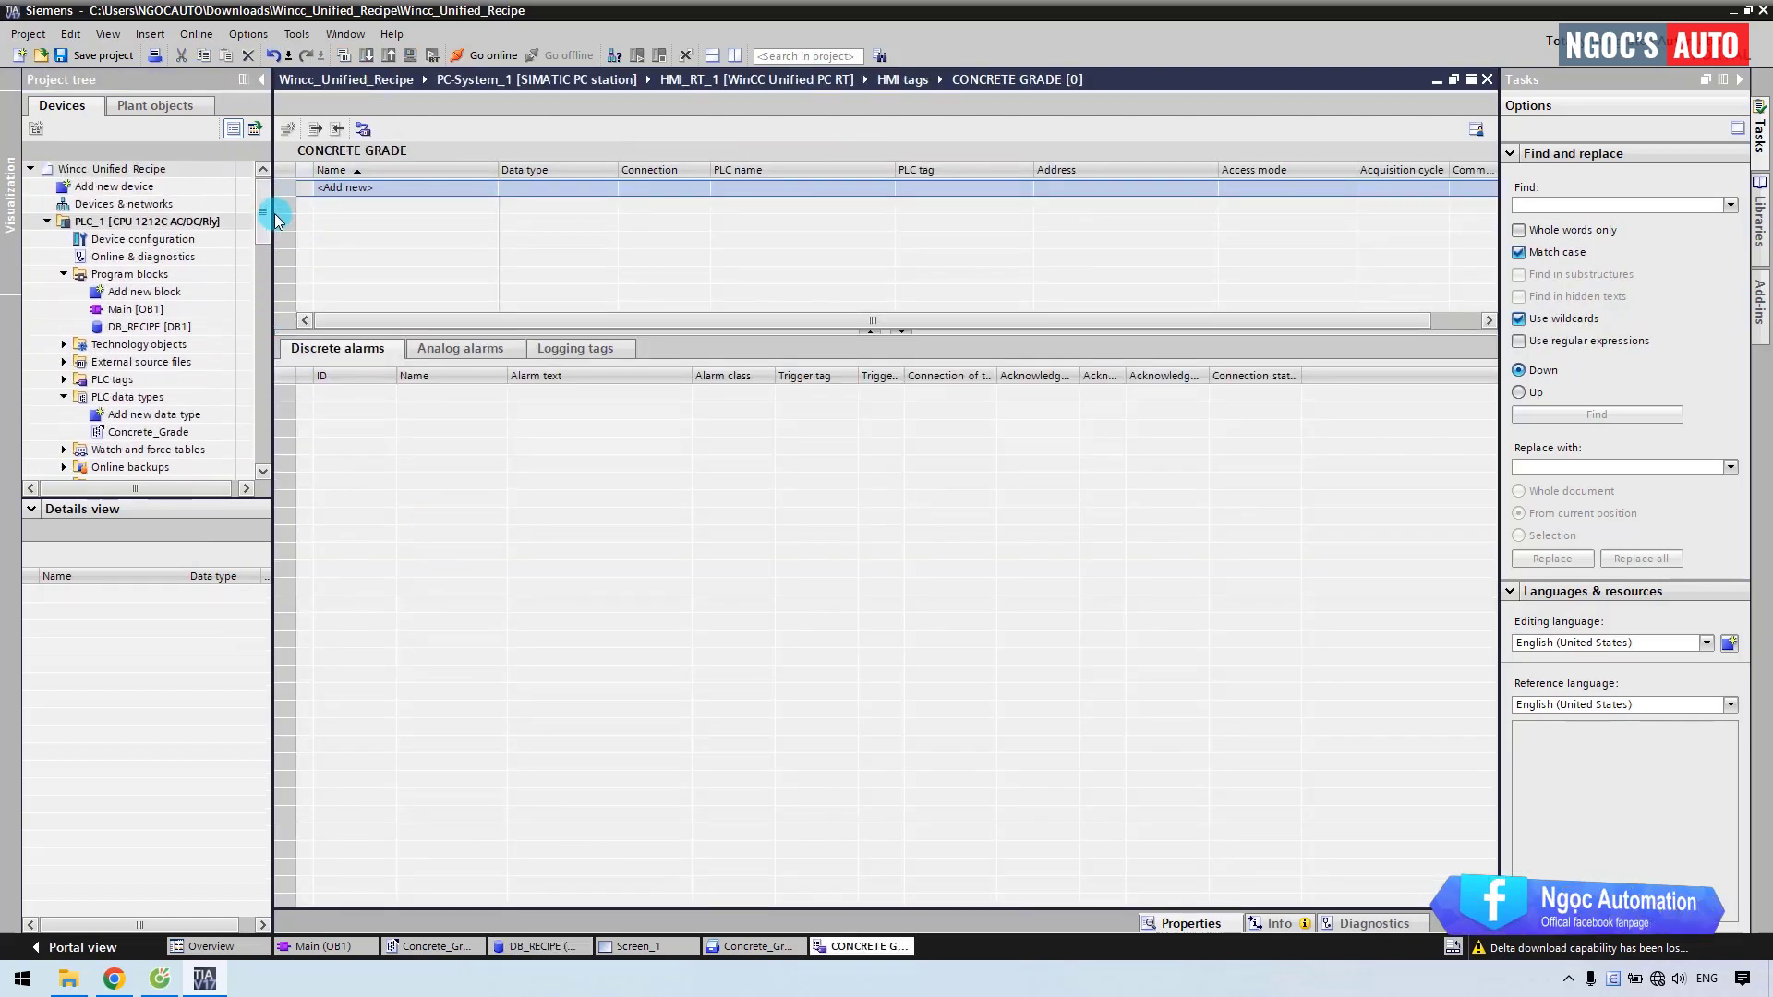
pyautogui.click(134, 329)
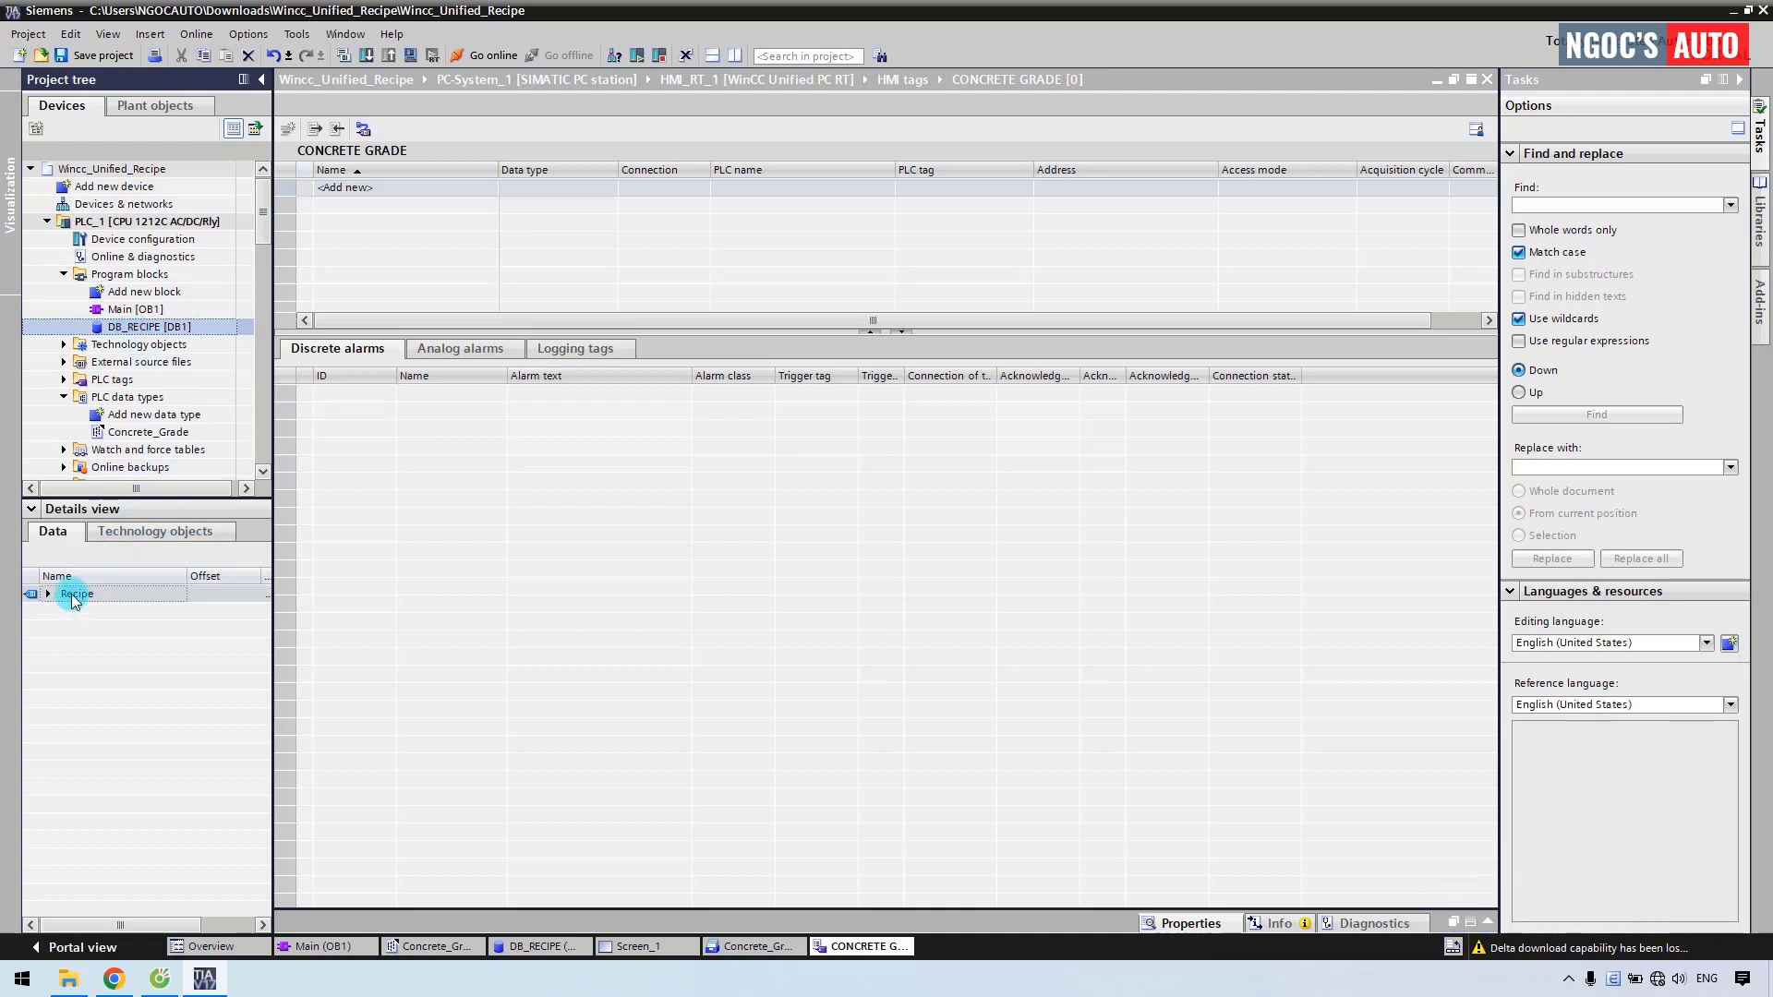
pyautogui.click(75, 595)
pyautogui.click(49, 595)
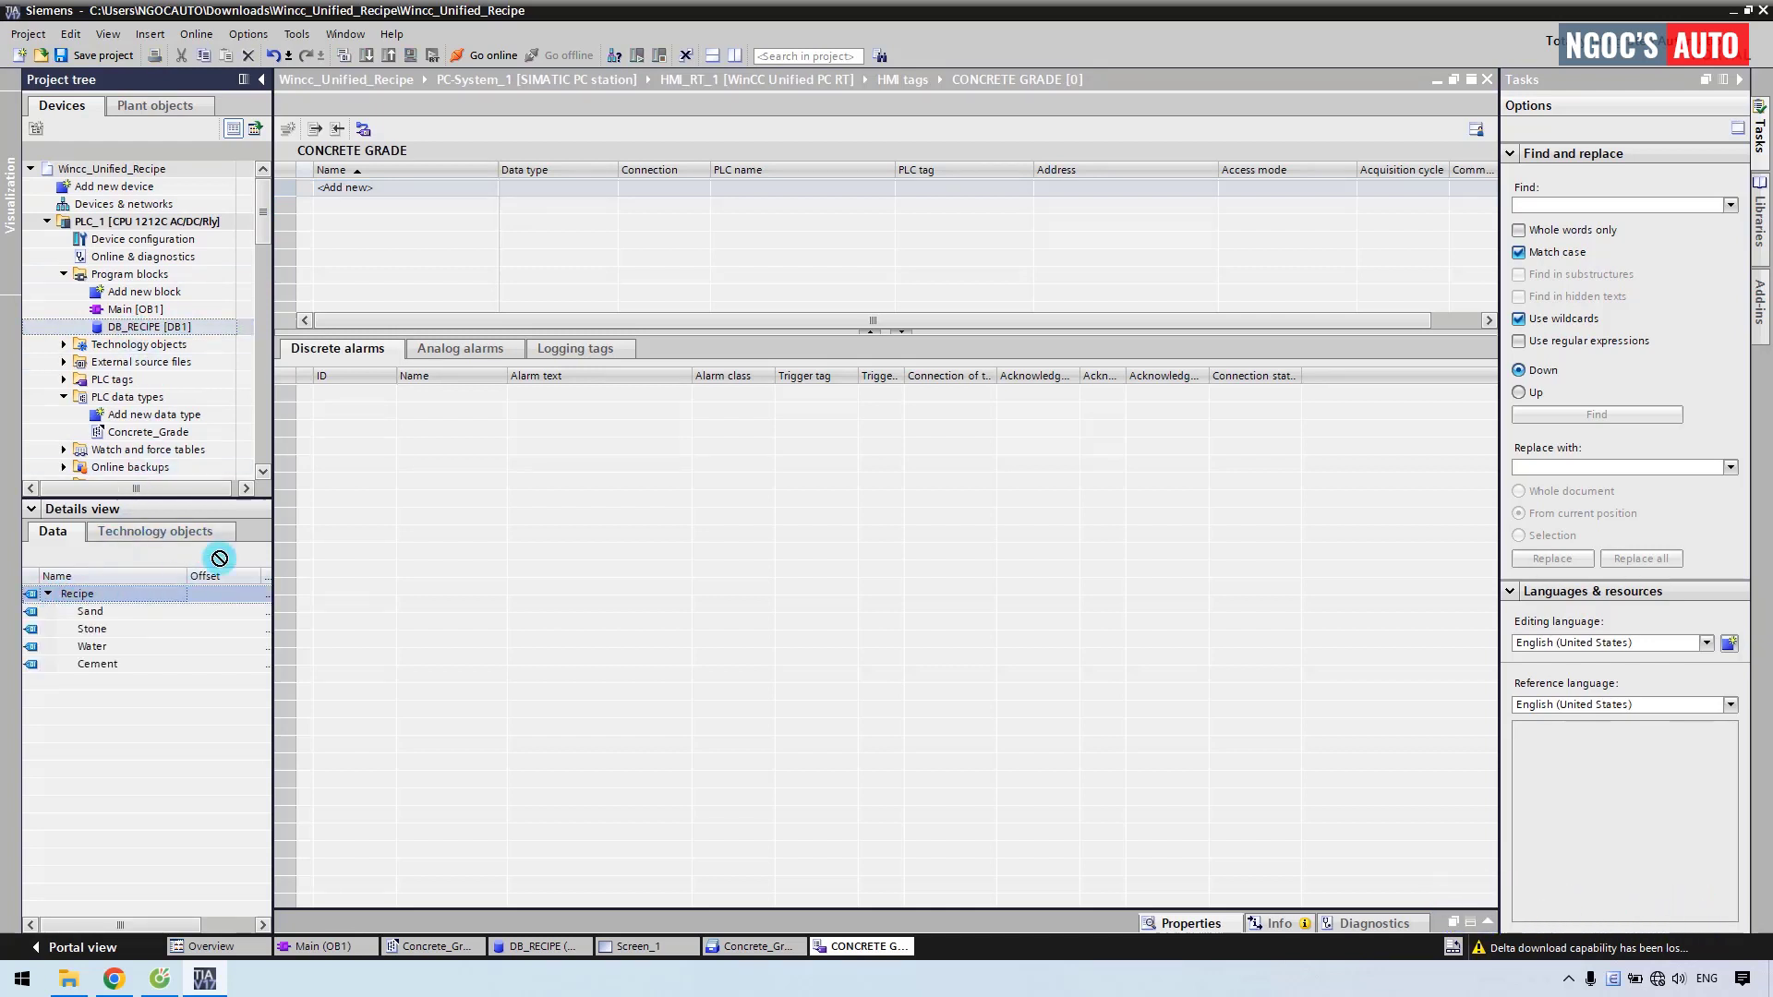
pyautogui.moveTo(341, 189); pyautogui.dragTo(342, 189)
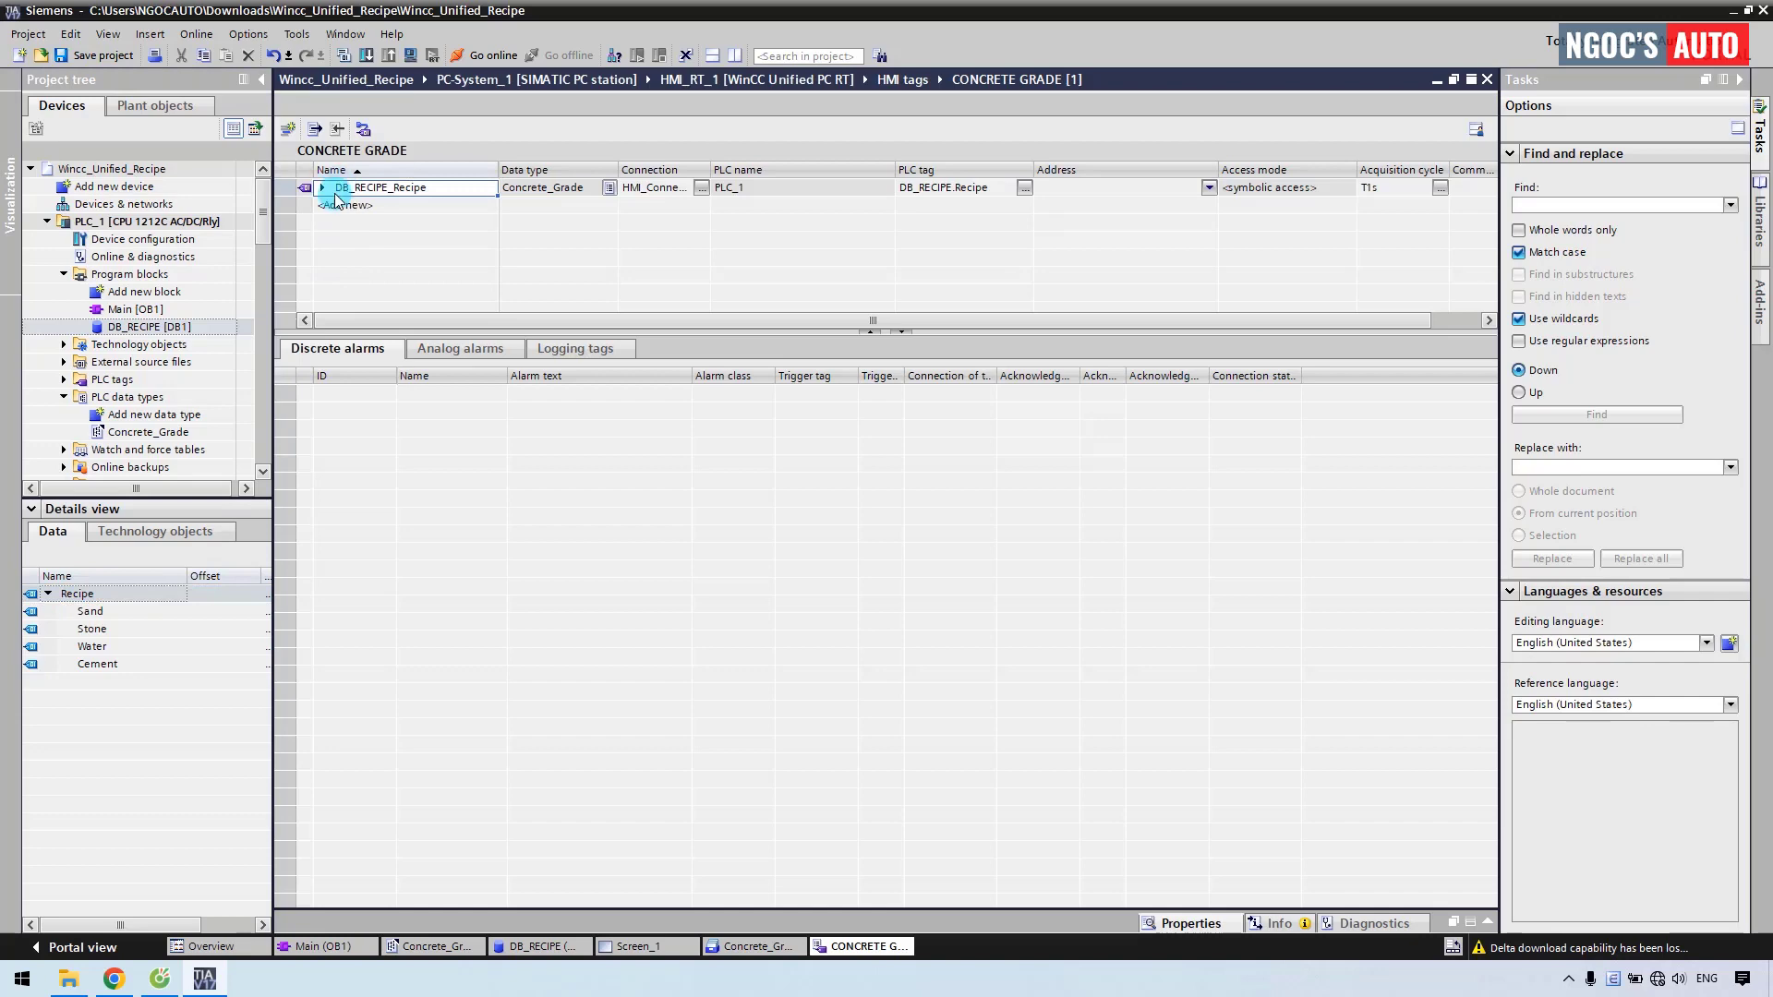
# Rename the new DB_RECIPE_Recipe tag to Concrete_Recipe.
pyautogui.click(322, 187)
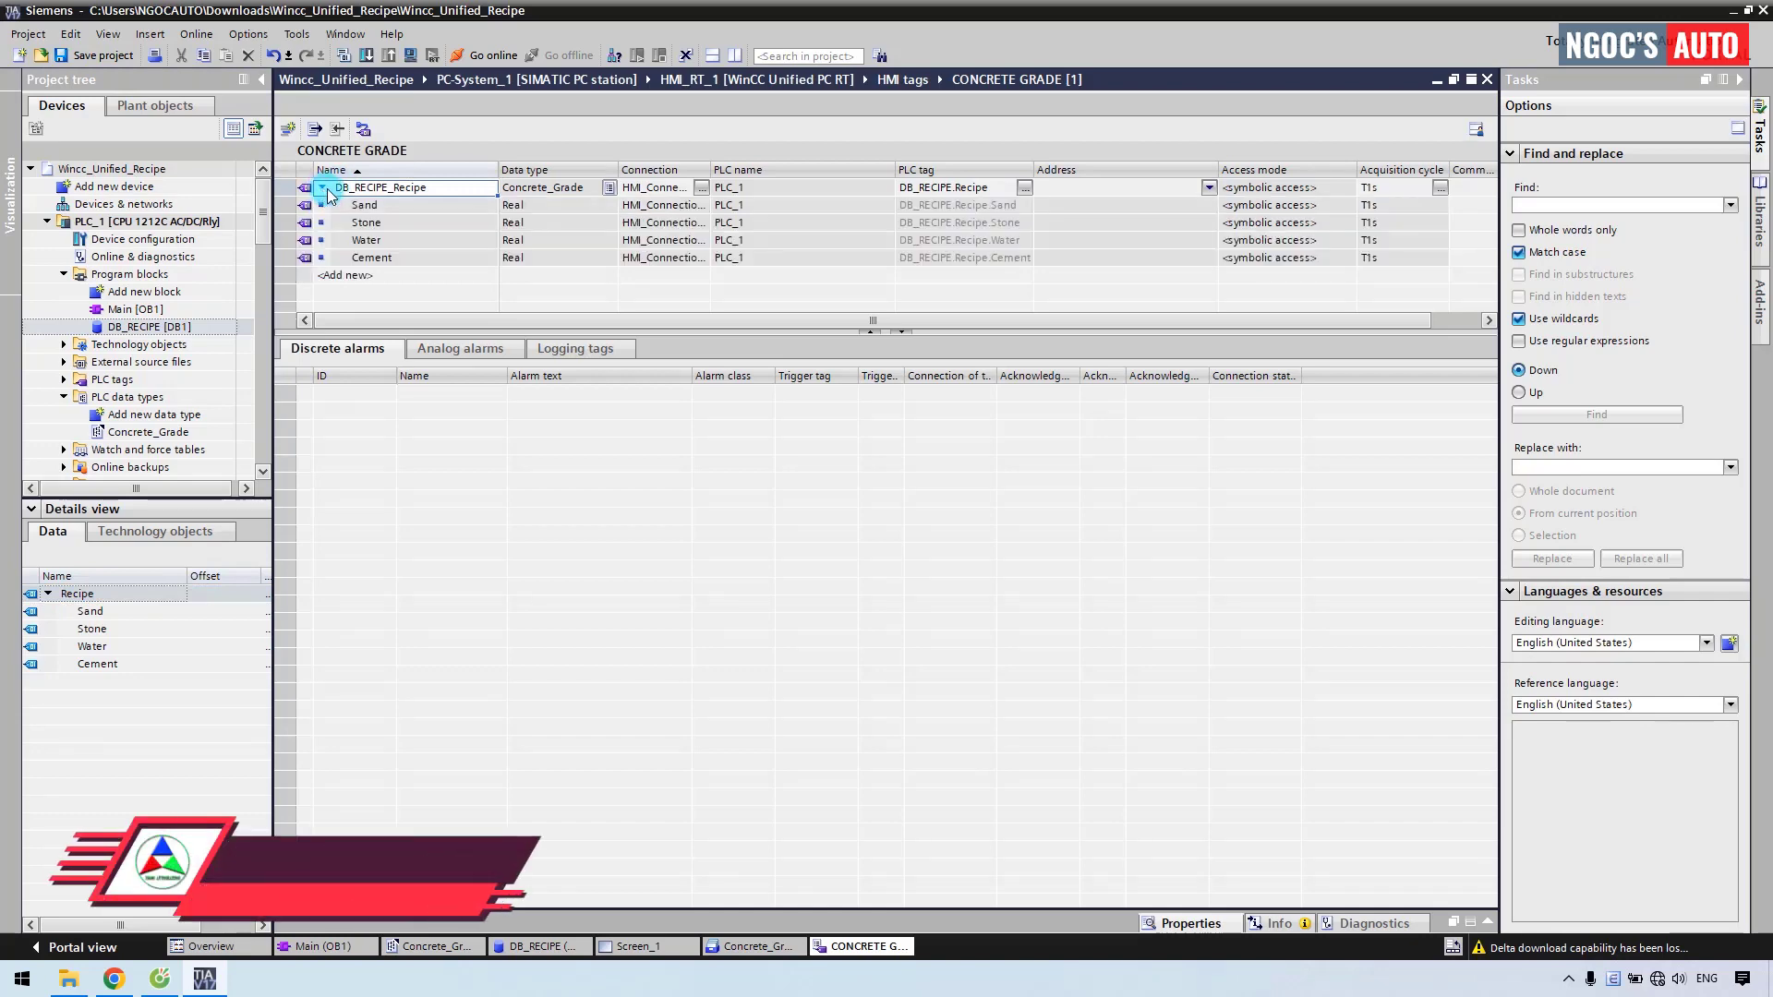
pyautogui.click(400, 189)
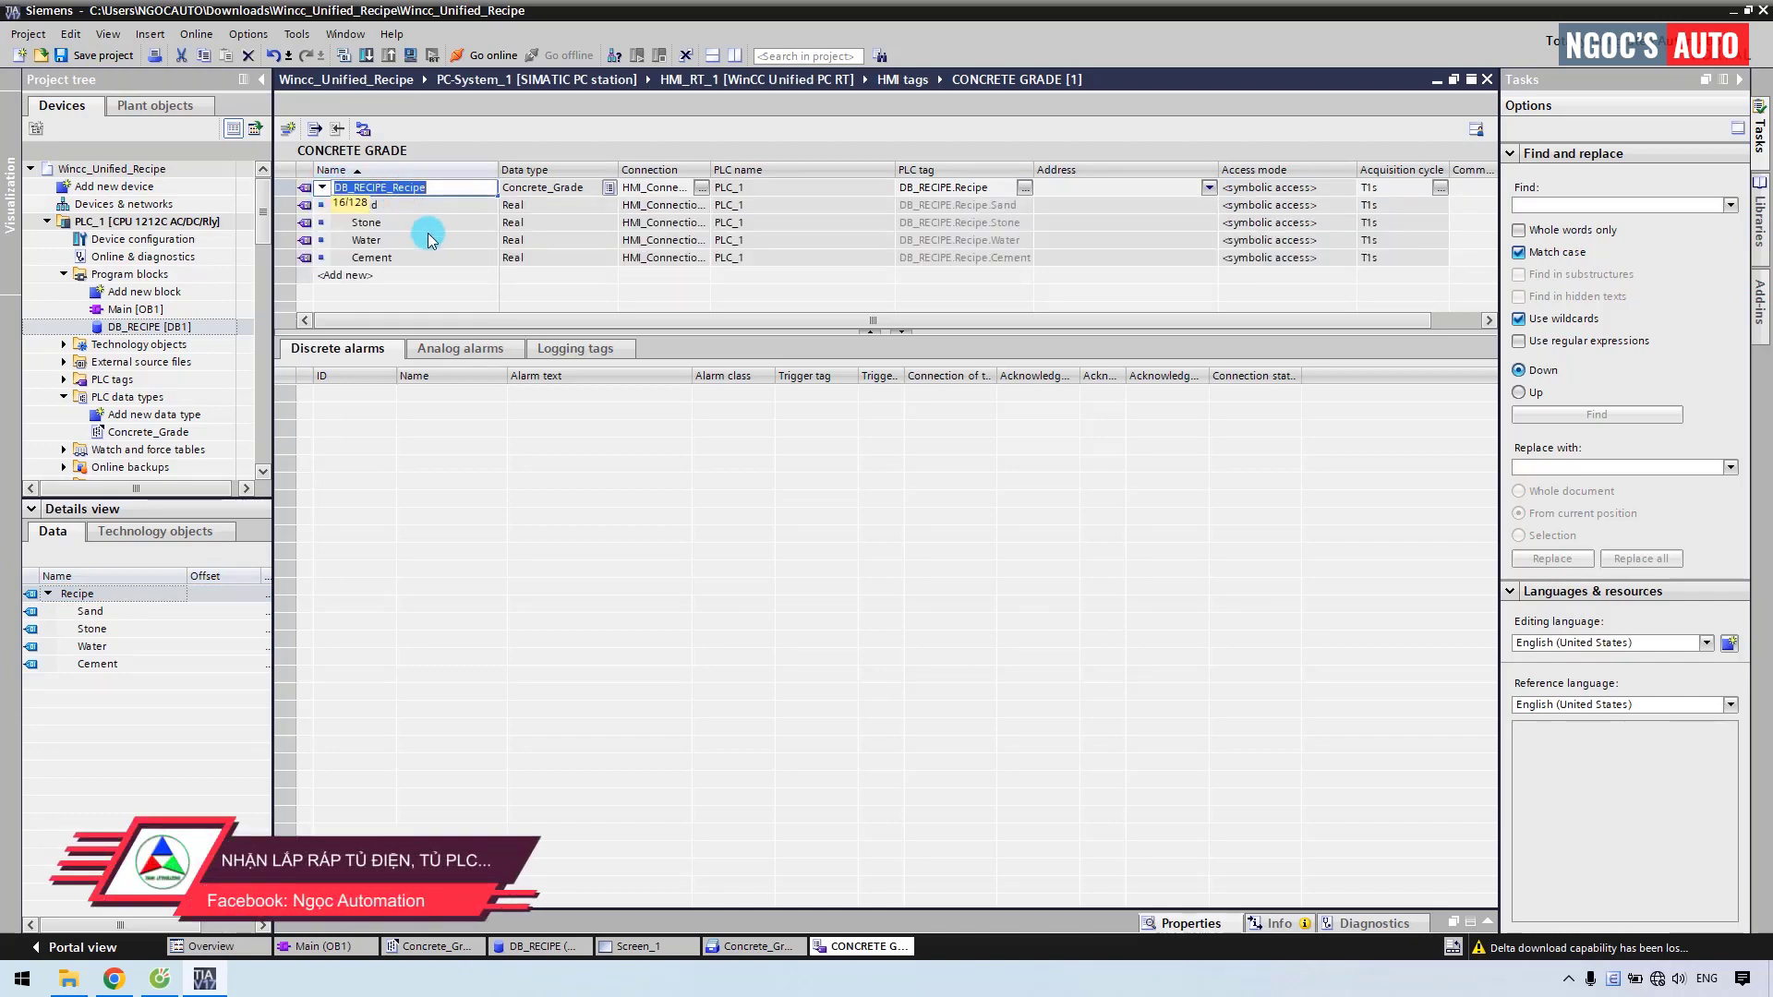
pyautogui.write('Concrete')
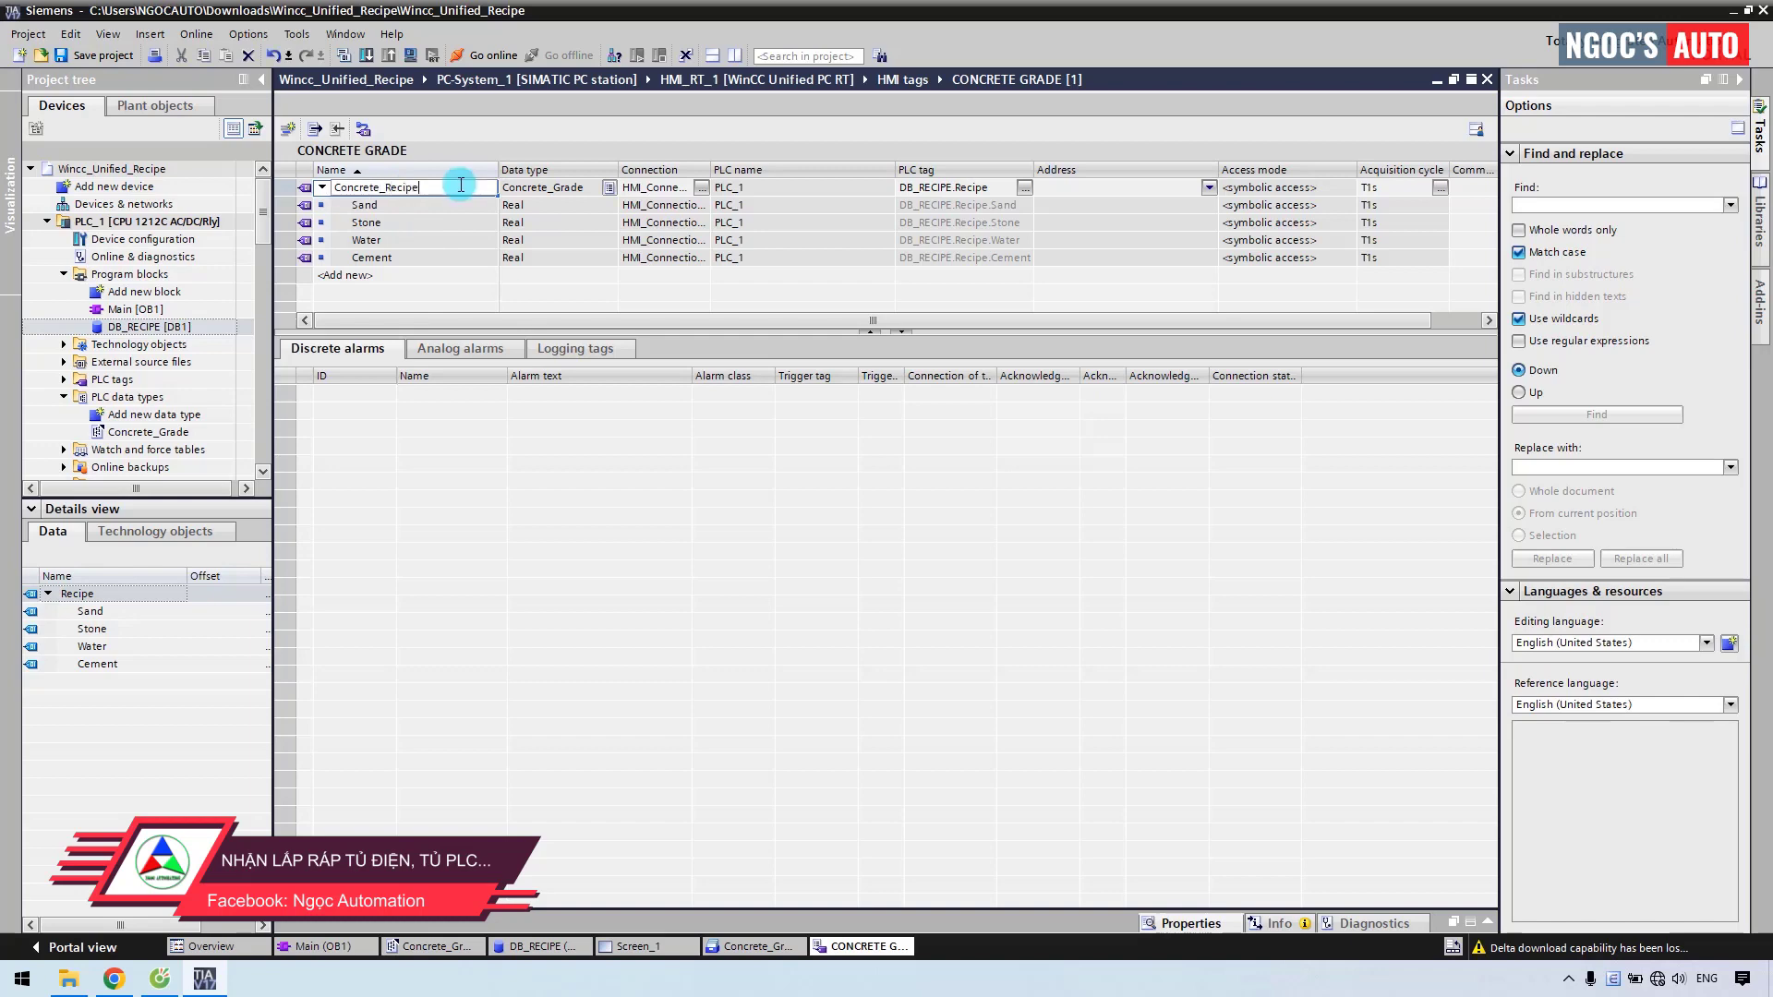
pyautogui.write('_Recipe')
pyautogui.press('Return')
pyautogui.scroll(-3, 264, 268)
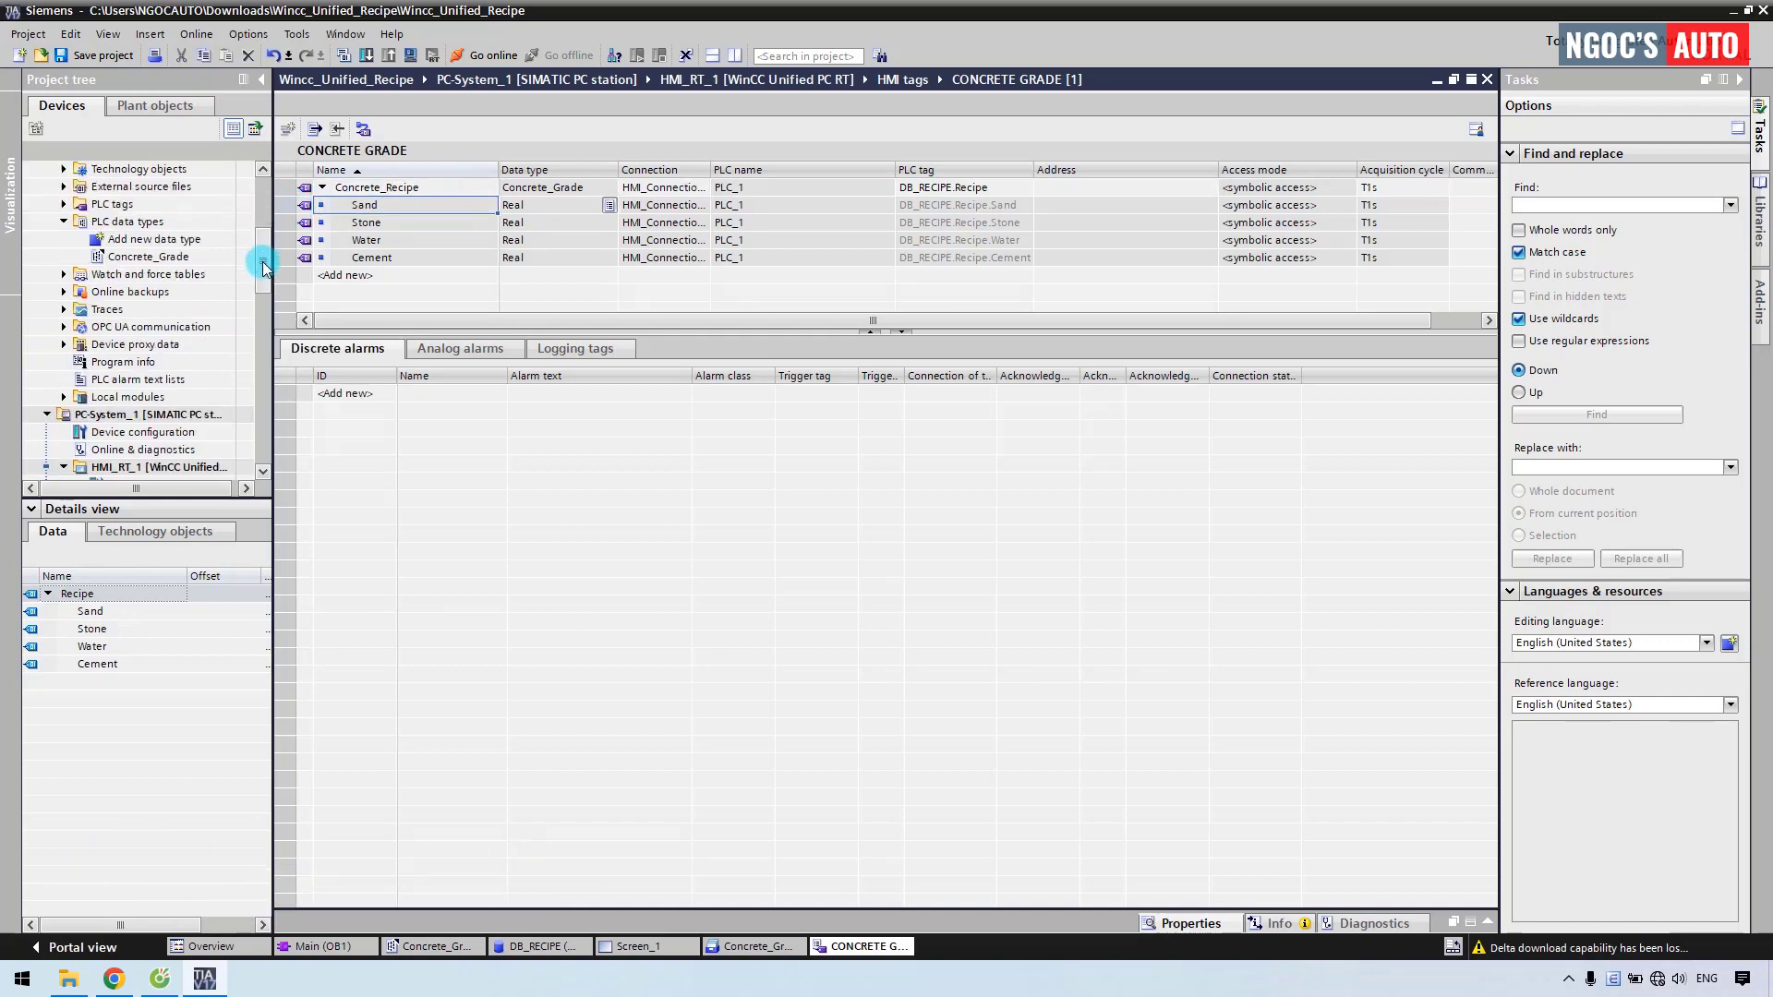
pyautogui.moveTo(263, 268); pyautogui.dragTo(265, 337)
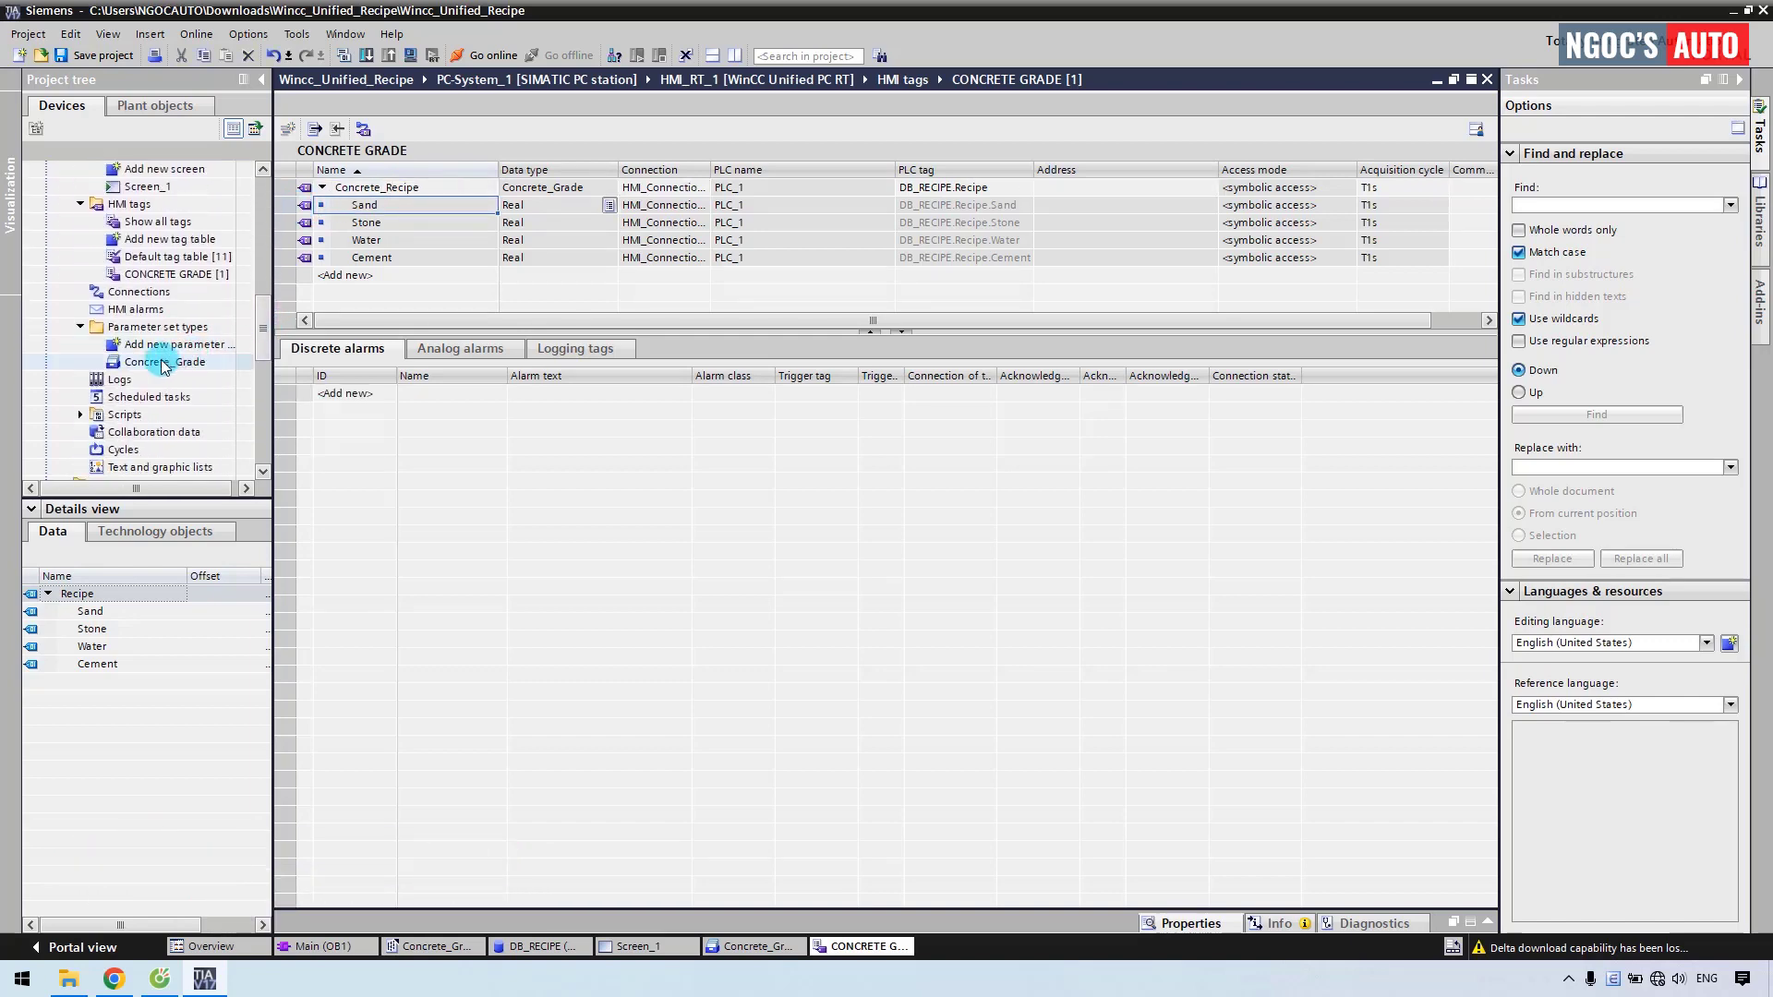
pyautogui.doubleClick(162, 363)
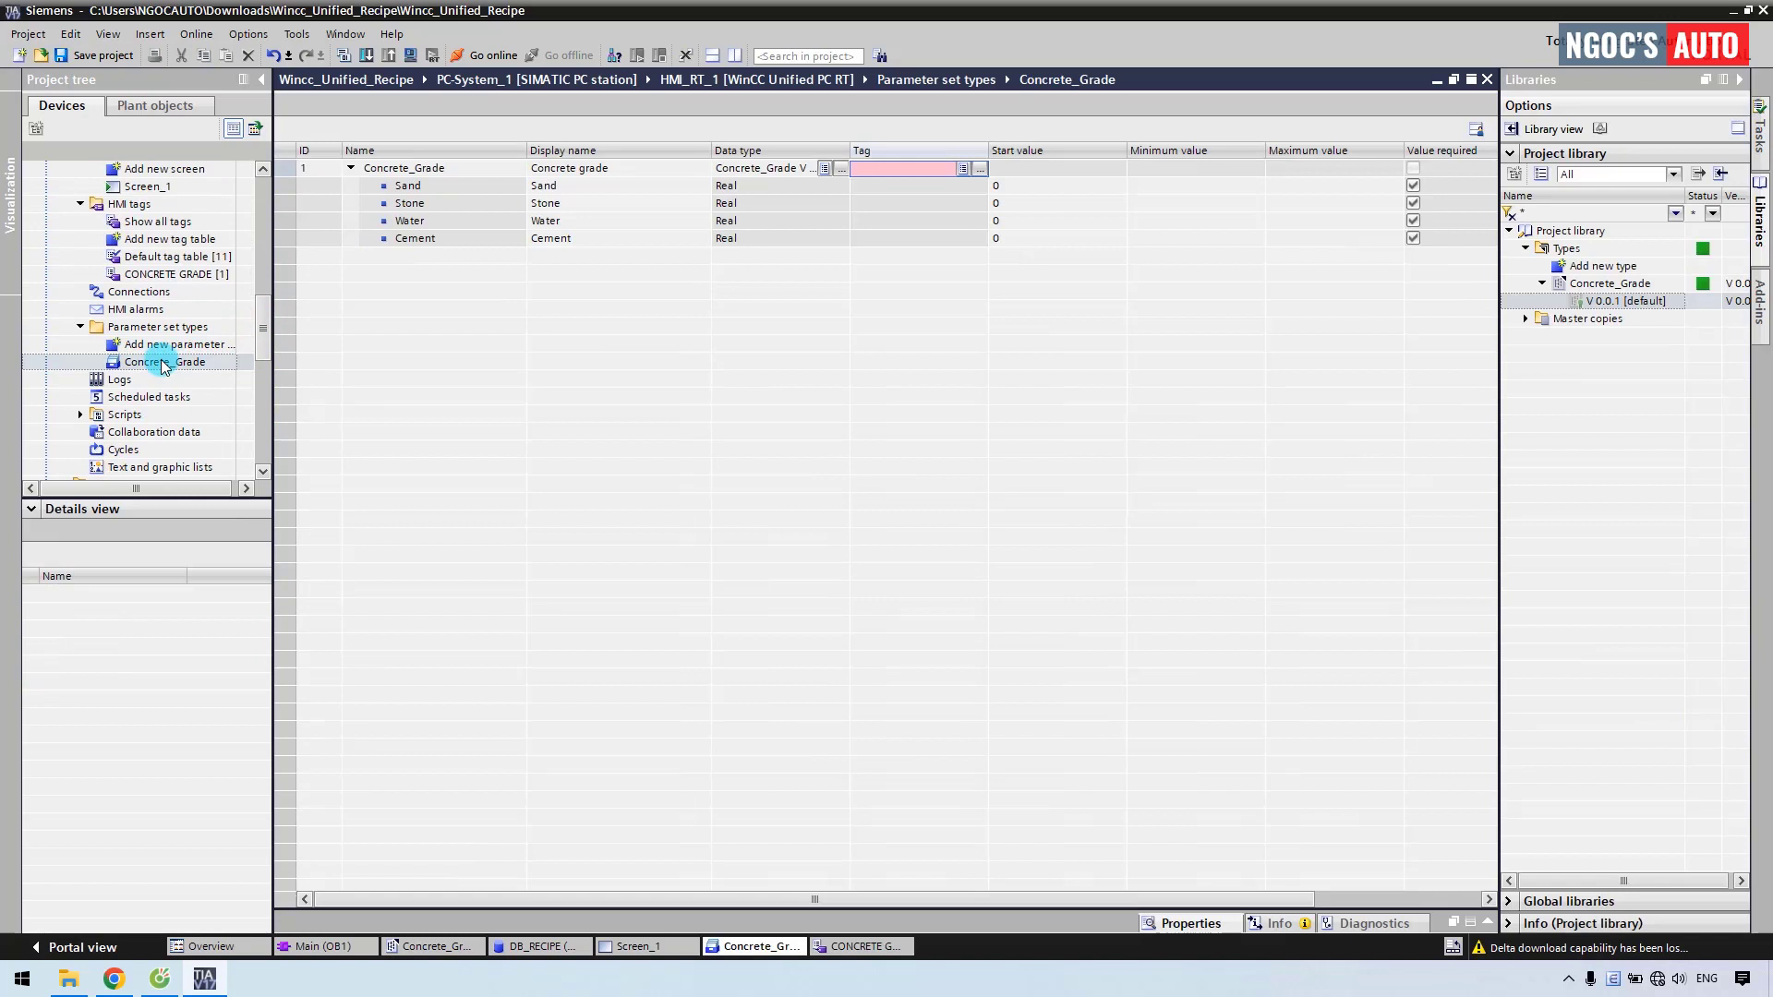
# Link the Concrete_Recipe tag from CONCRETE GRADE to the parameter set type.
pyautogui.click(981, 170)
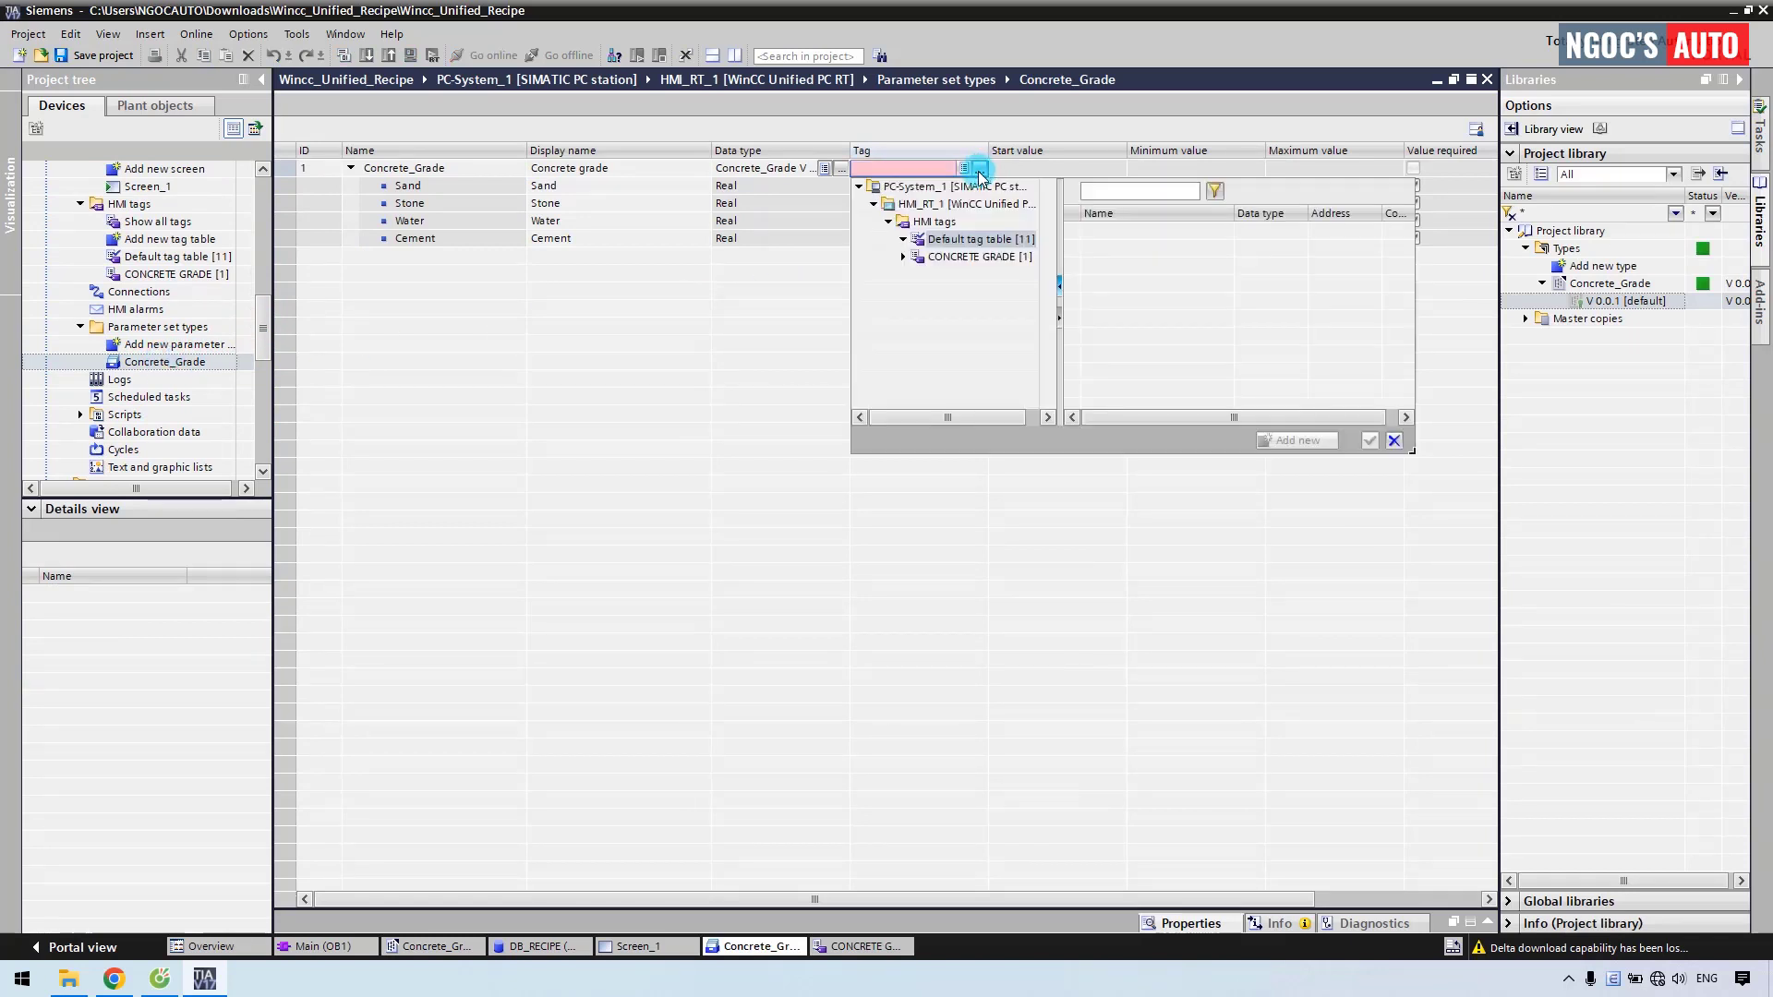
pyautogui.click(966, 258)
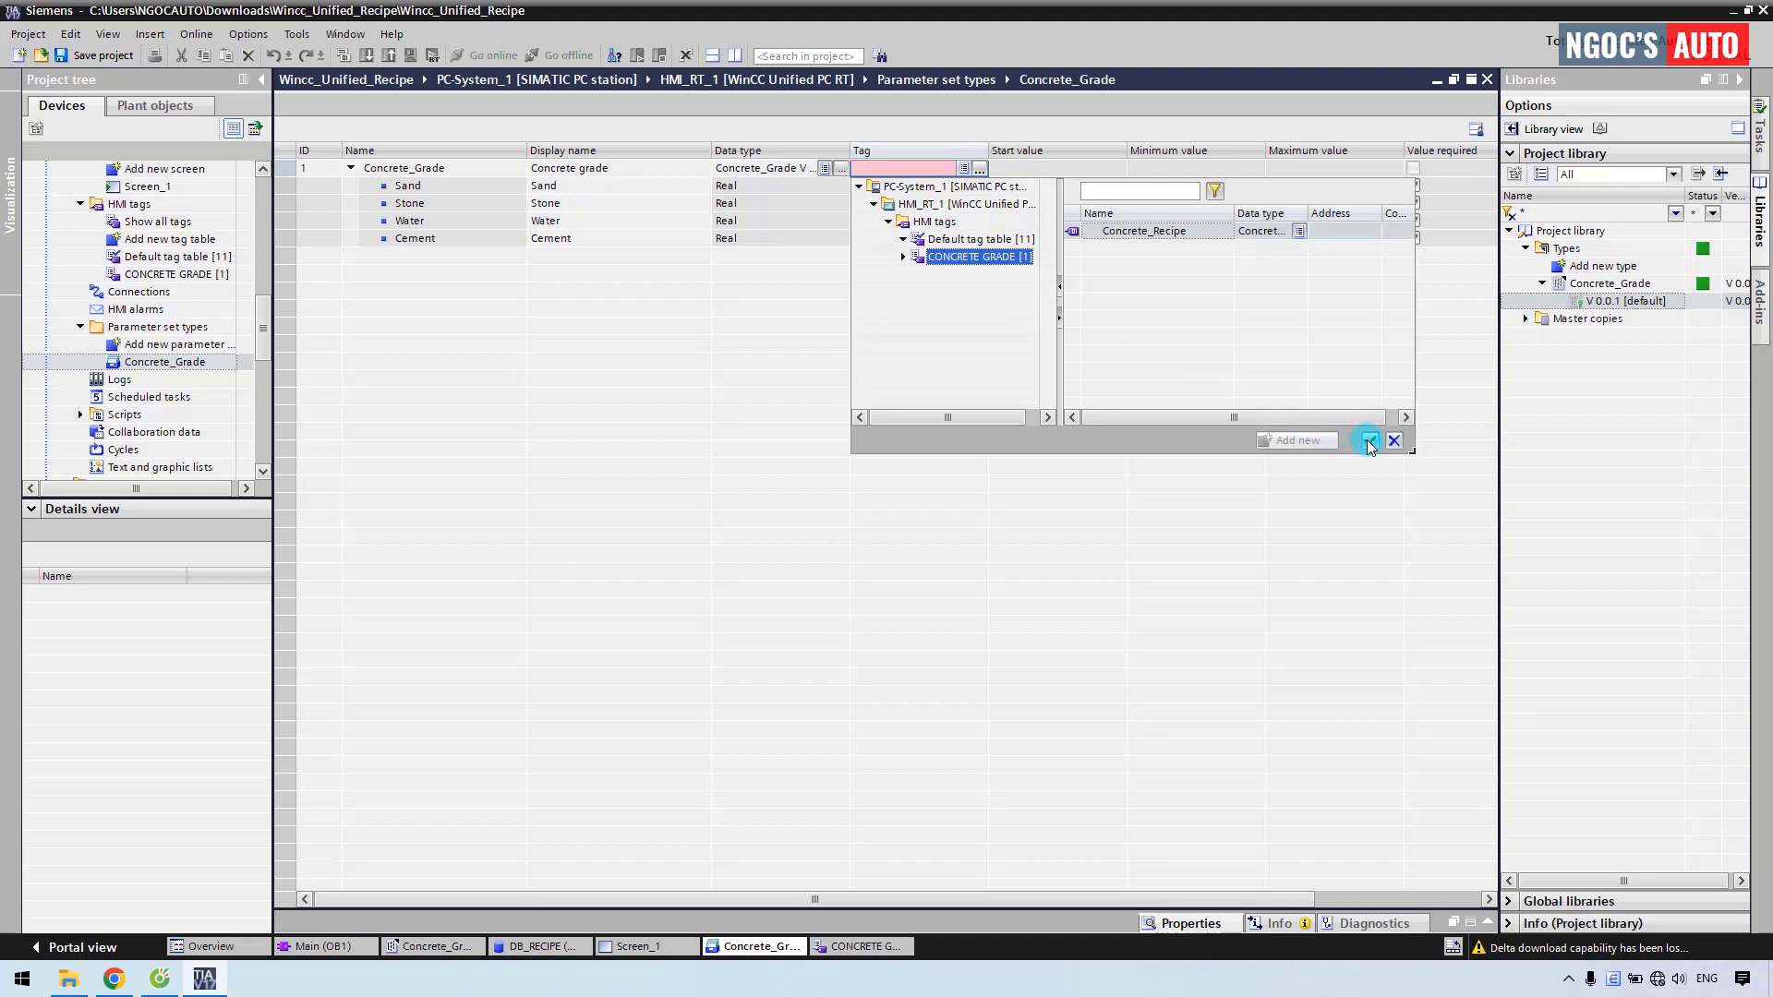
pyautogui.click(1368, 442)
# Set all member minimums to 0 and maximums to 100, 150, 200 and 50.
pyautogui.click(1244, 222)
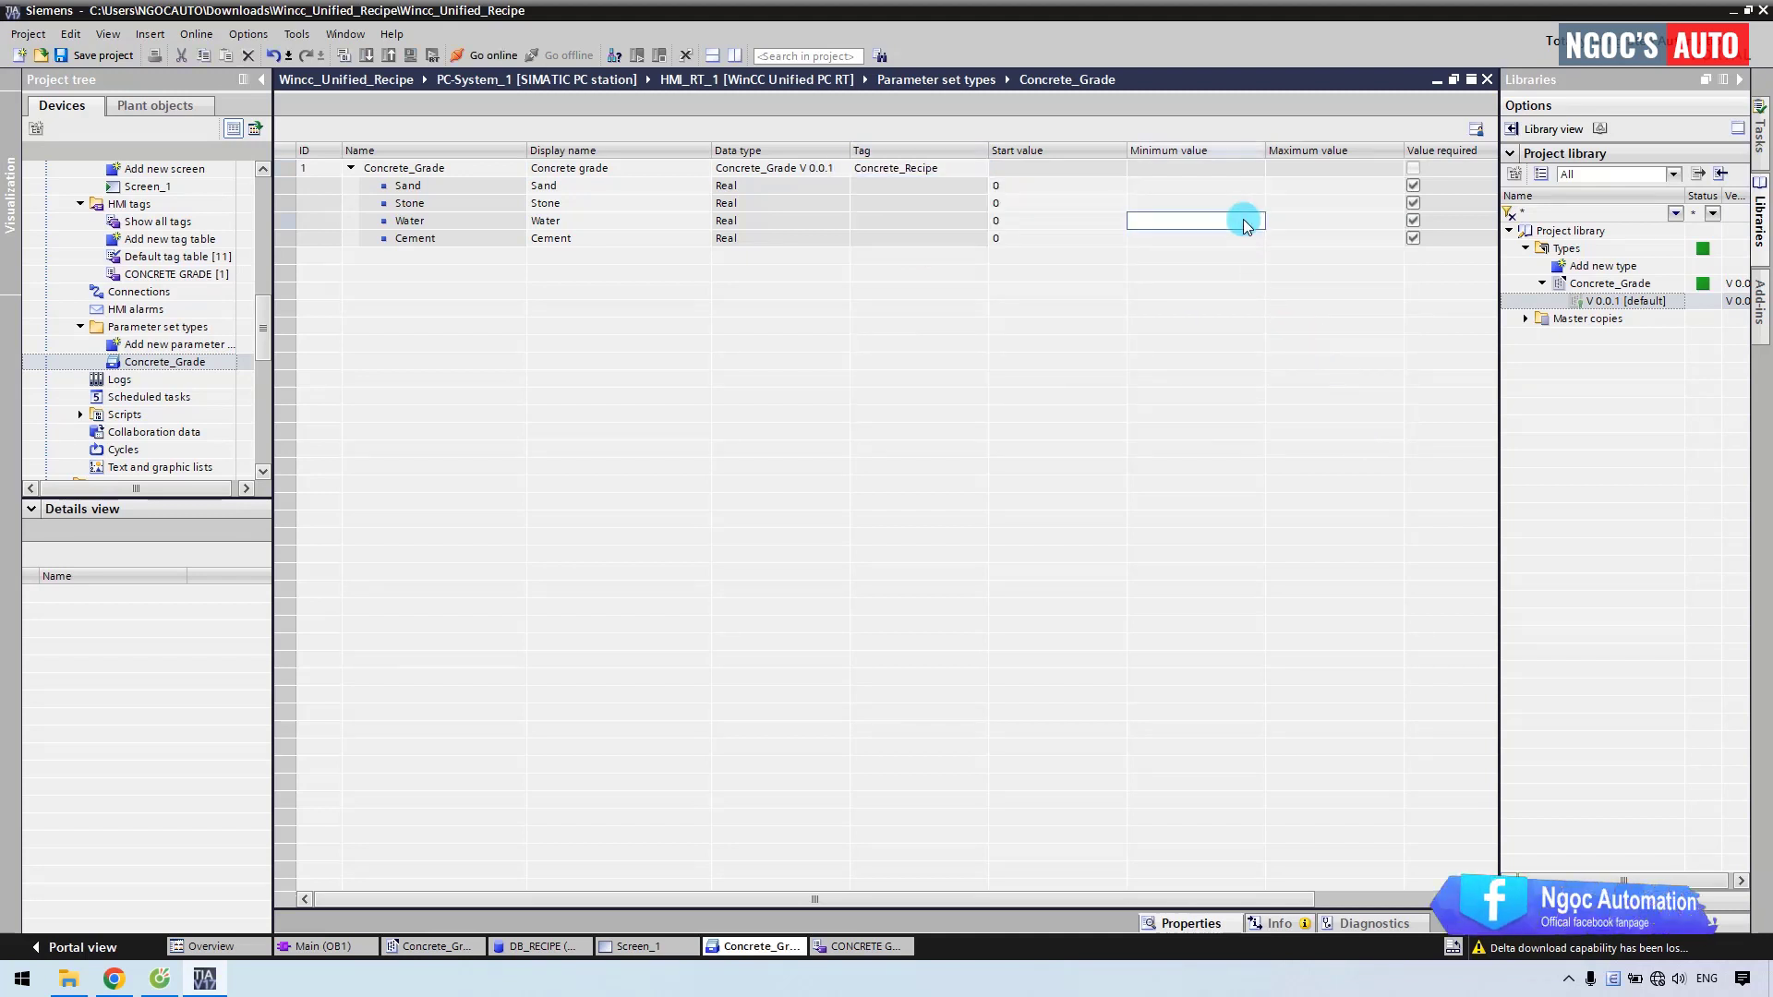
pyautogui.click(1187, 188)
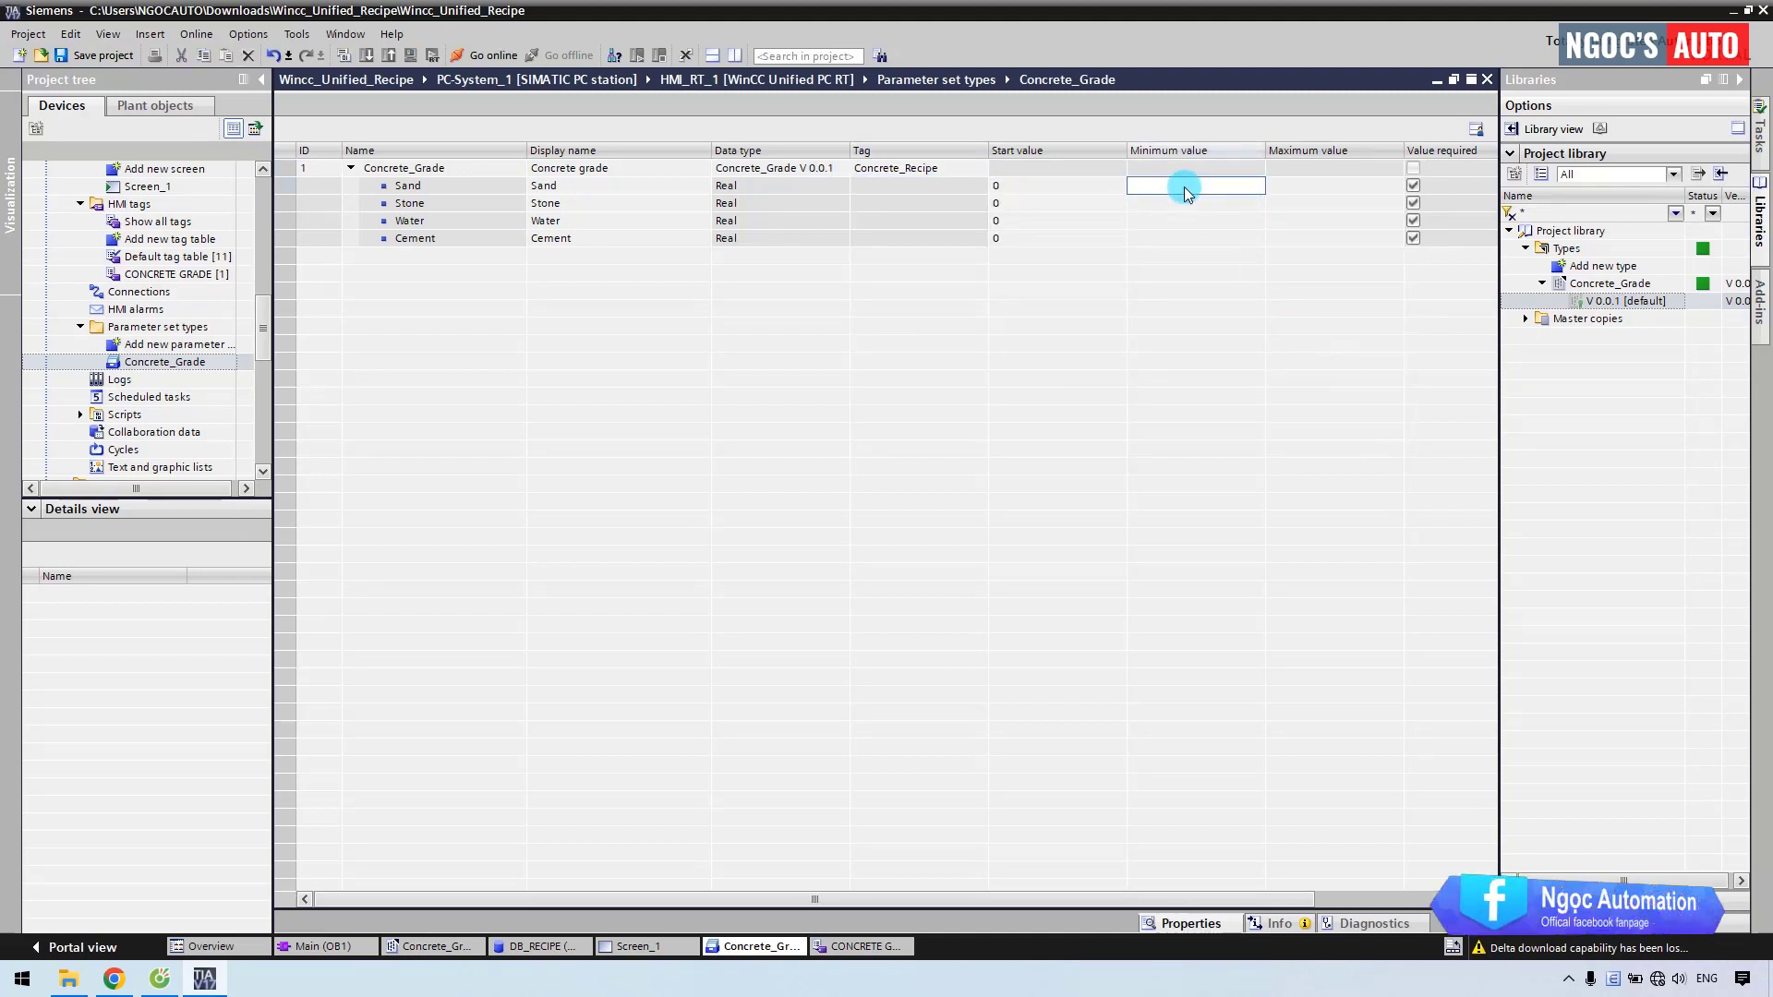
pyautogui.write('0')
pyautogui.press('Return')
pyautogui.write('0 0 0')
pyautogui.click(1278, 190)
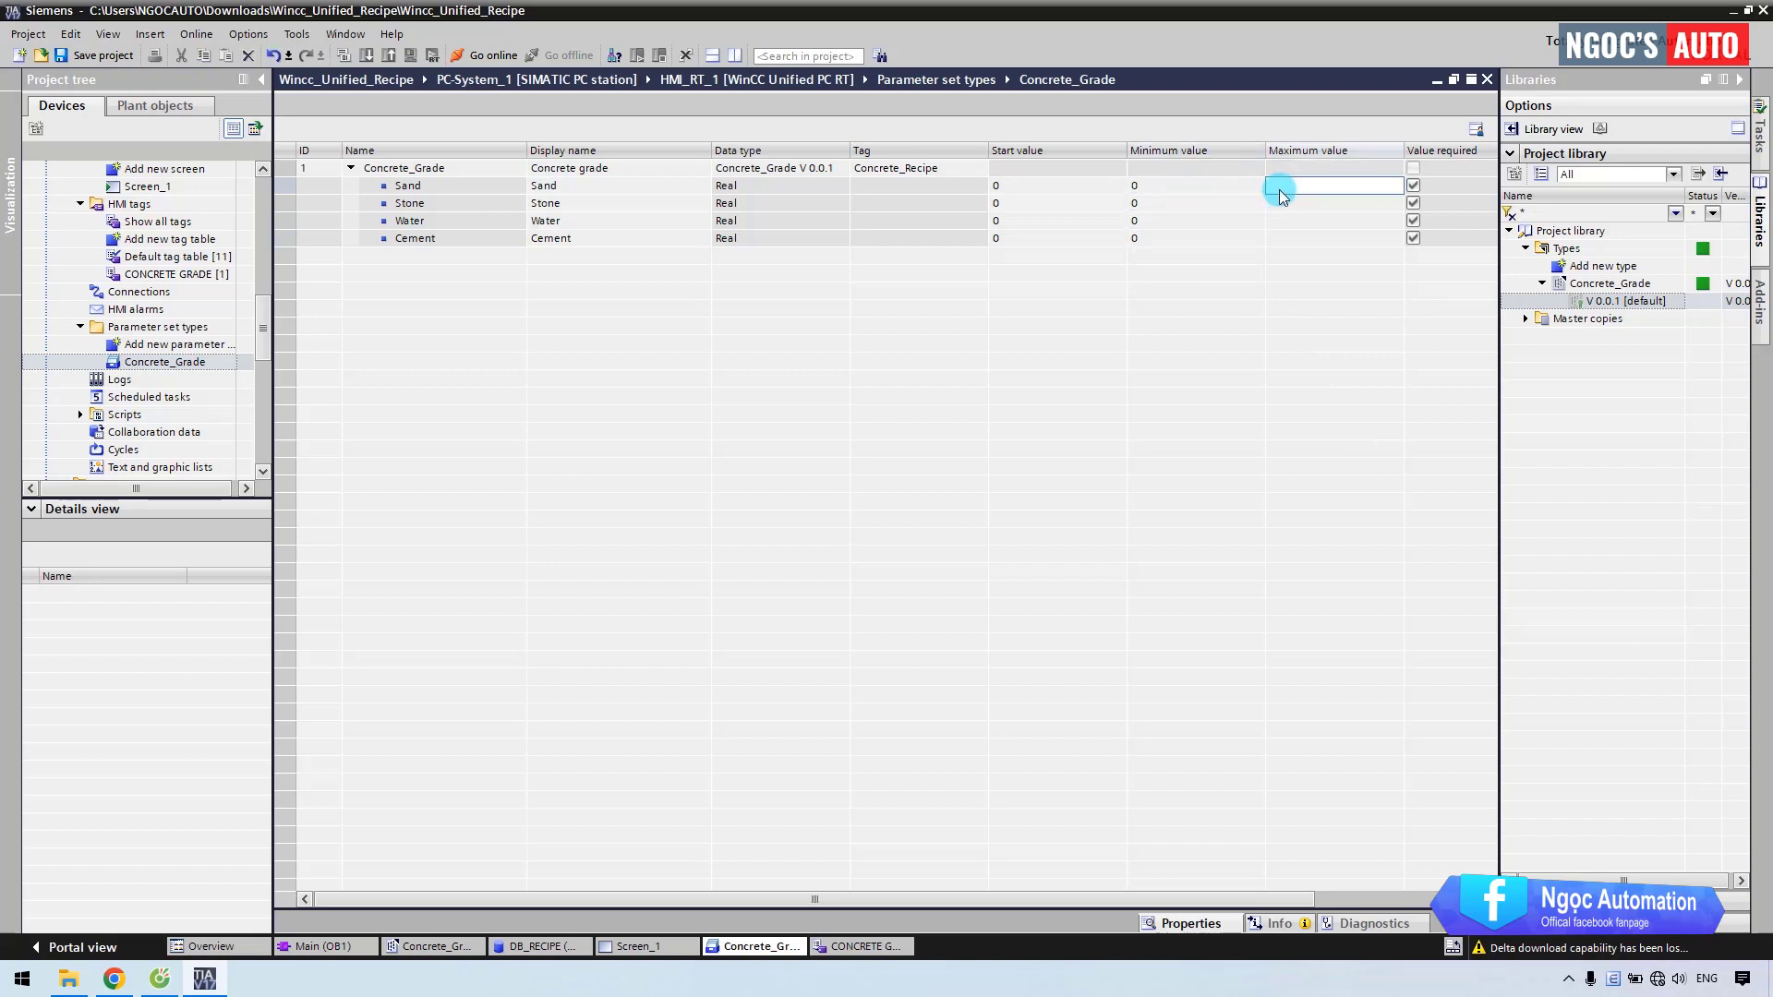
pyautogui.write('100')
pyautogui.press('Return')
pyautogui.write('100')
pyautogui.press('Return')
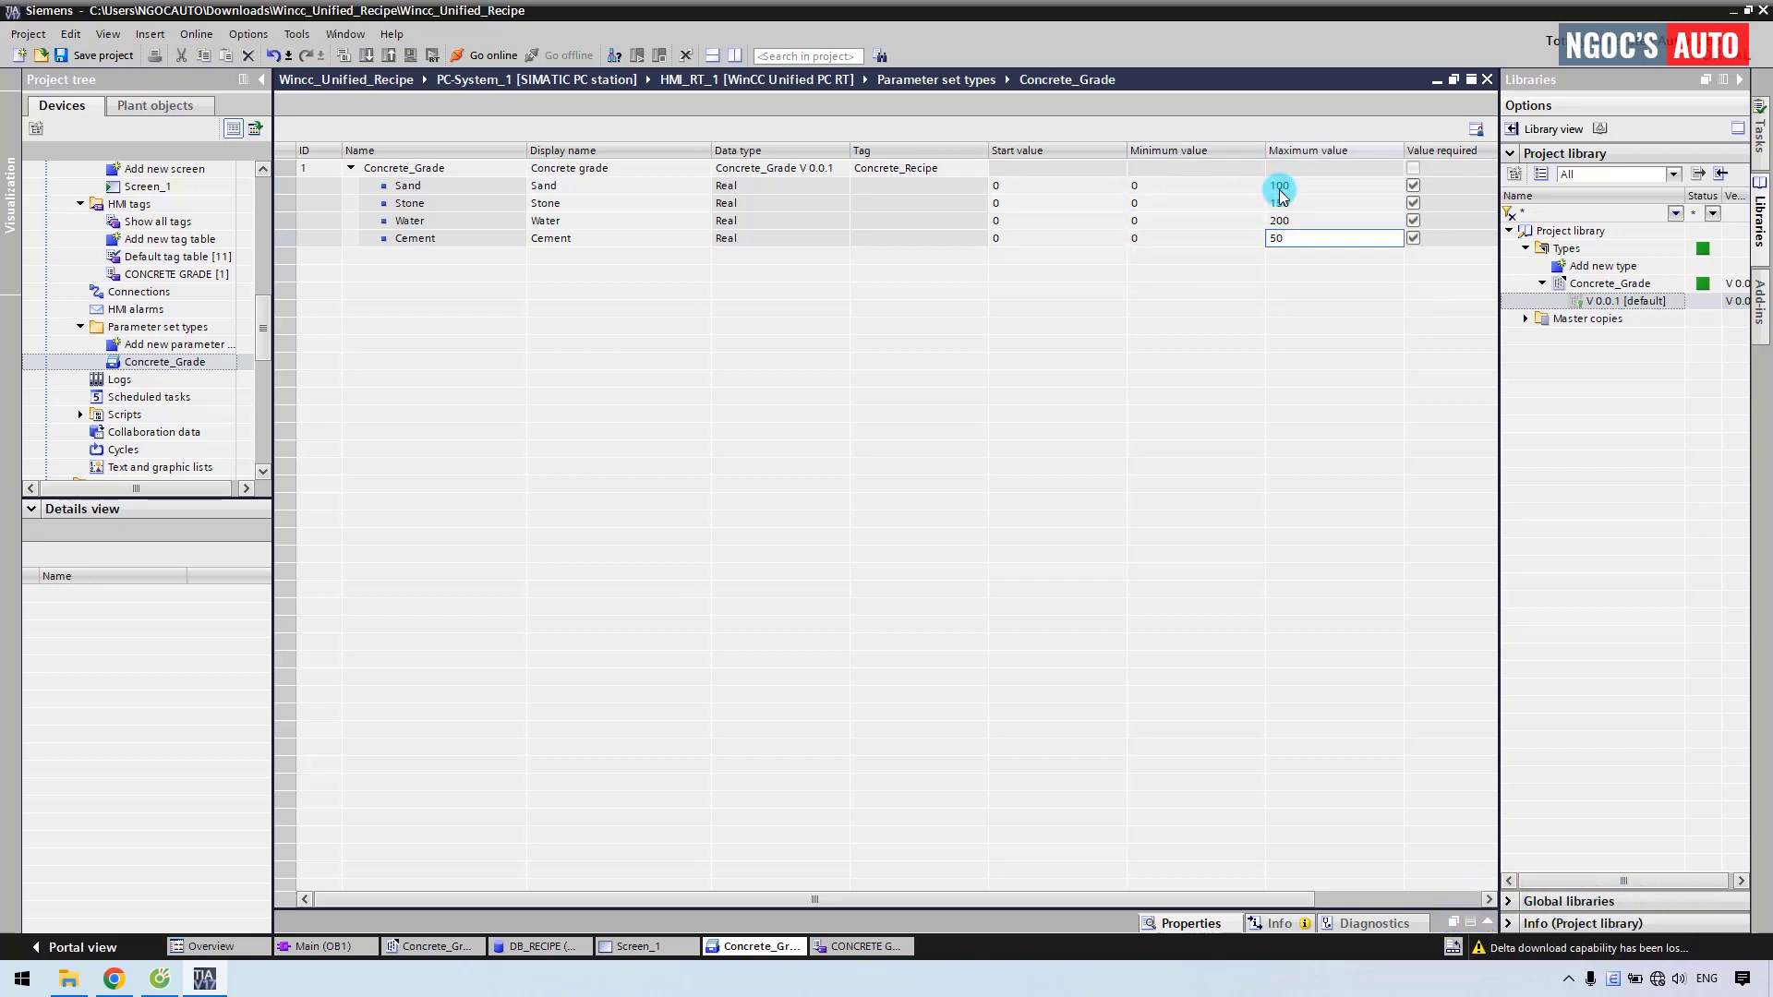
pyautogui.moveTo(1237, 899); pyautogui.dragTo(1339, 905)
# Set units of measurement kg, kg, m3 and kg for Sand, Stone, Water, Cement.
pyautogui.click(1226, 186)
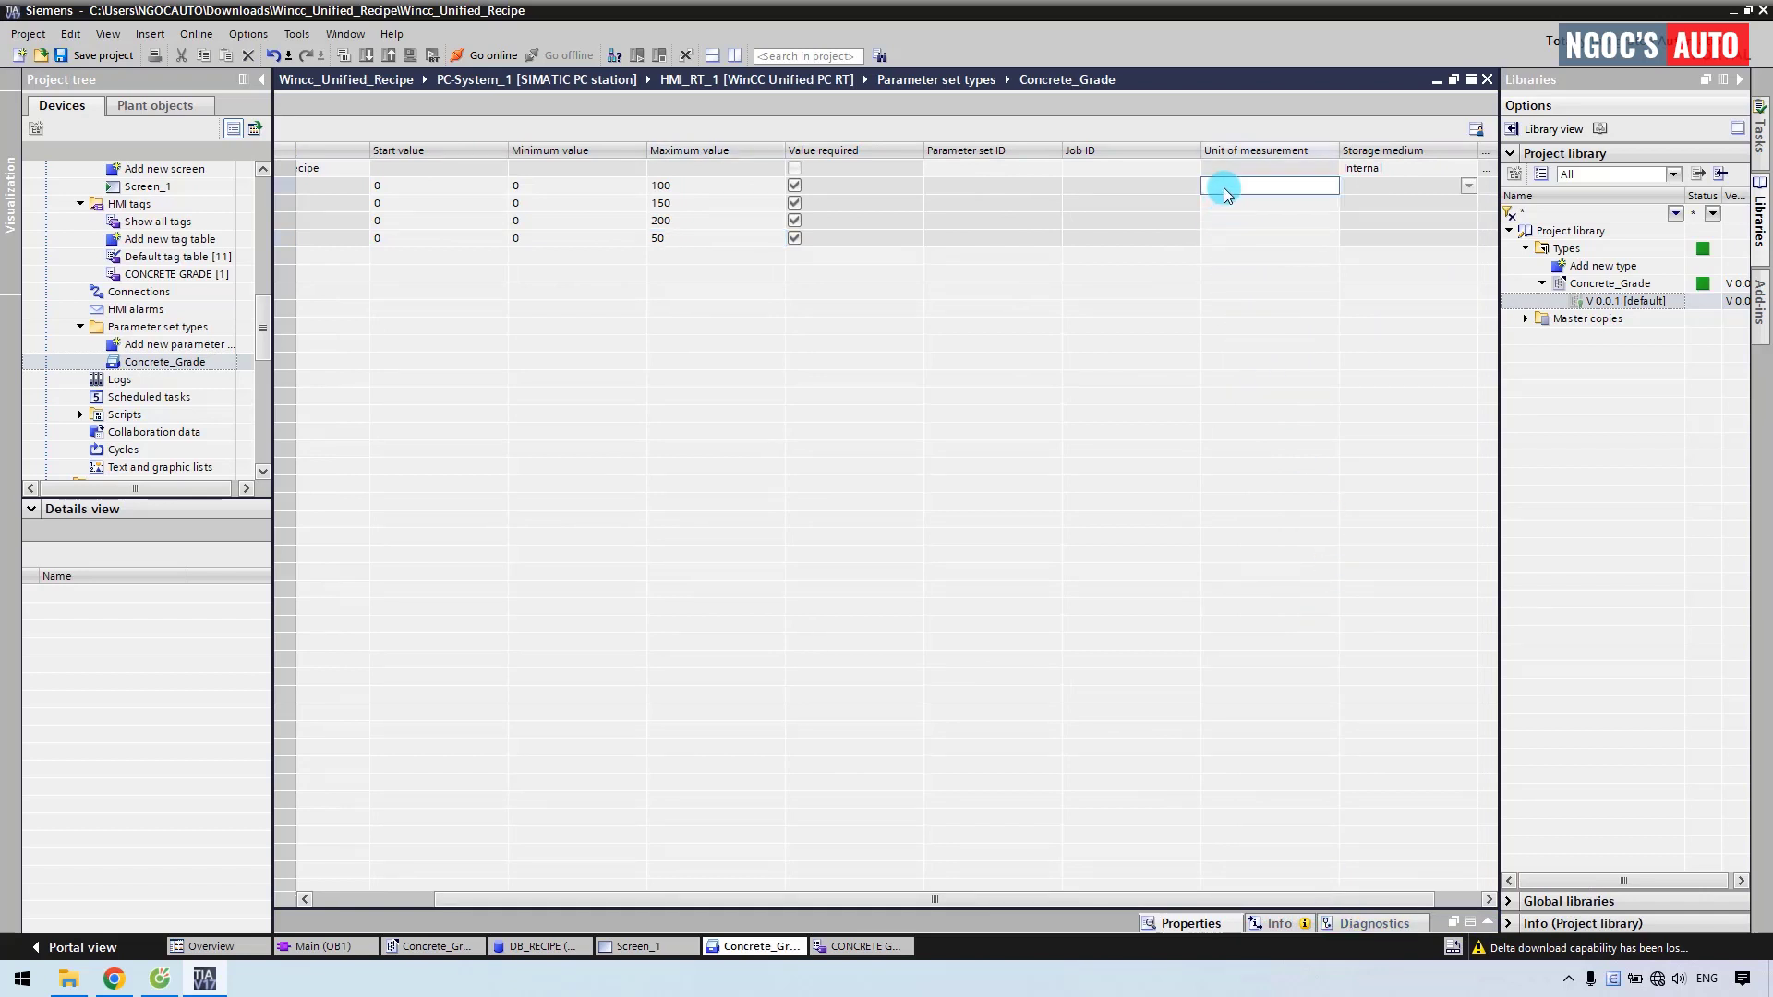
pyautogui.write('kg')
pyautogui.press('Down')
pyautogui.write('kg')
pyautogui.press('Down')
pyautogui.write('m3')
pyautogui.press('Down')
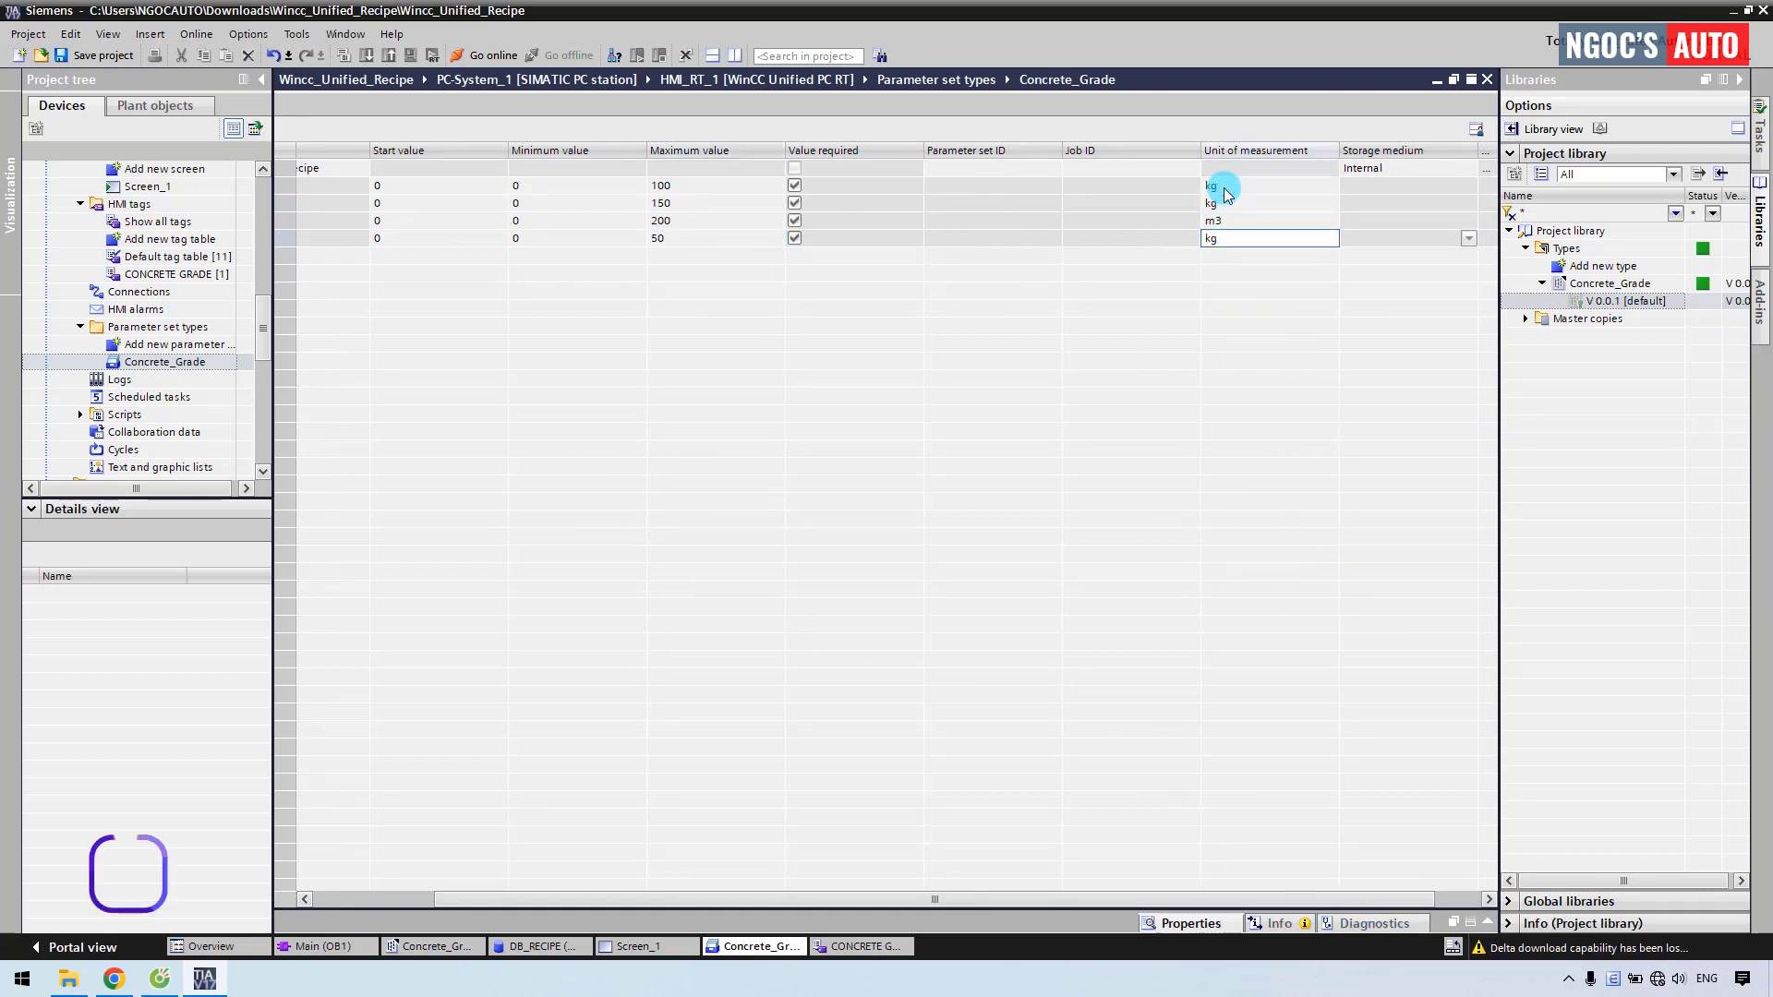
pyautogui.write('kg')
pyautogui.moveTo(1270, 898); pyautogui.dragTo(1071, 909)
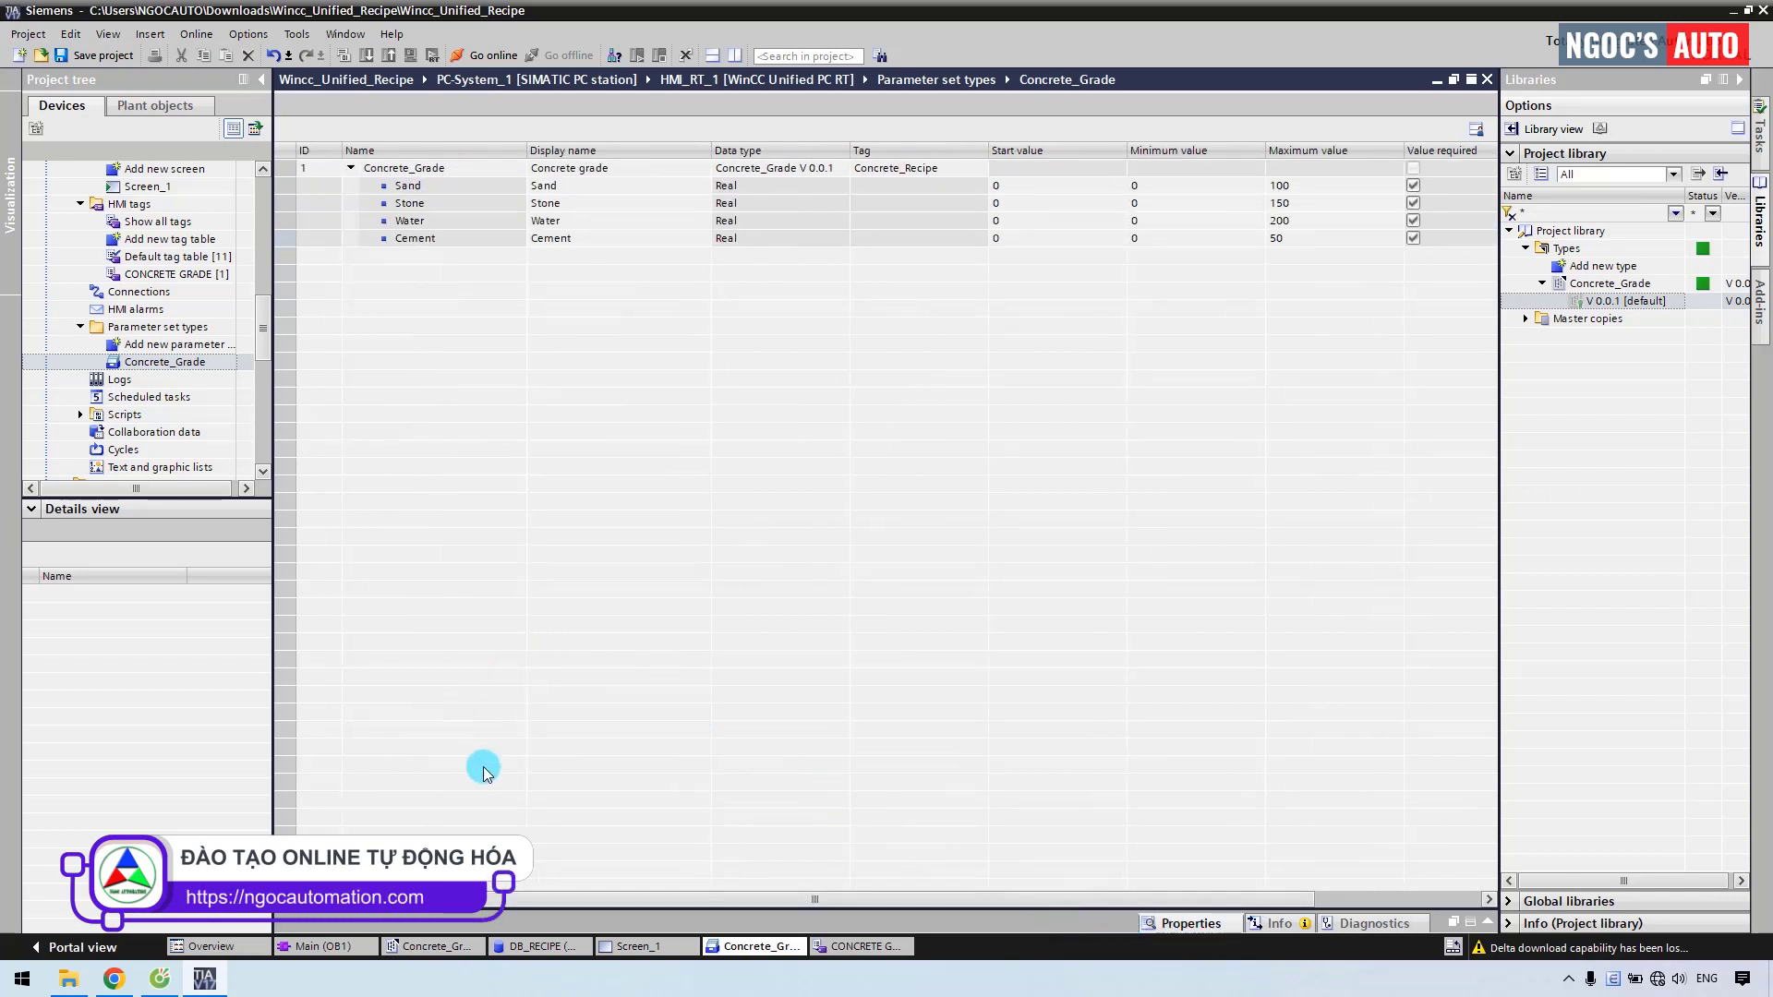
# Place a parameter set control on Screen_1 and enlarge it to show more rows.
pyautogui.click(629, 948)
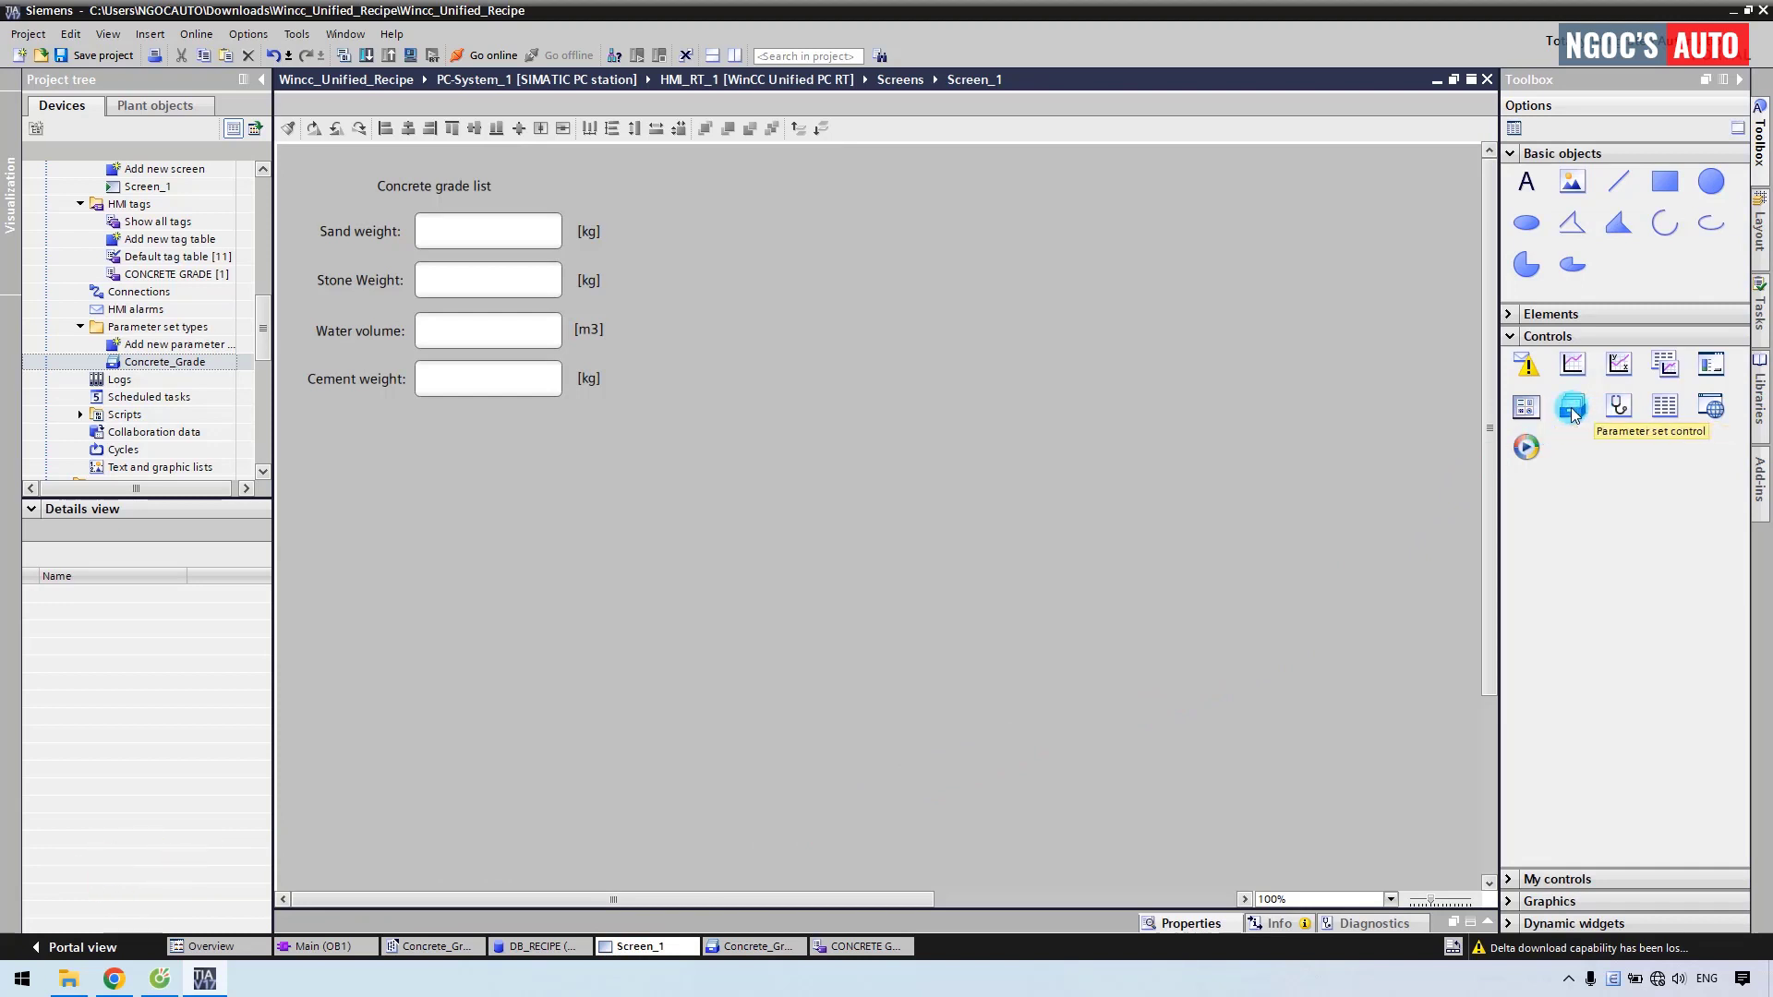
pyautogui.moveTo(1575, 415); pyautogui.dragTo(646, 185)
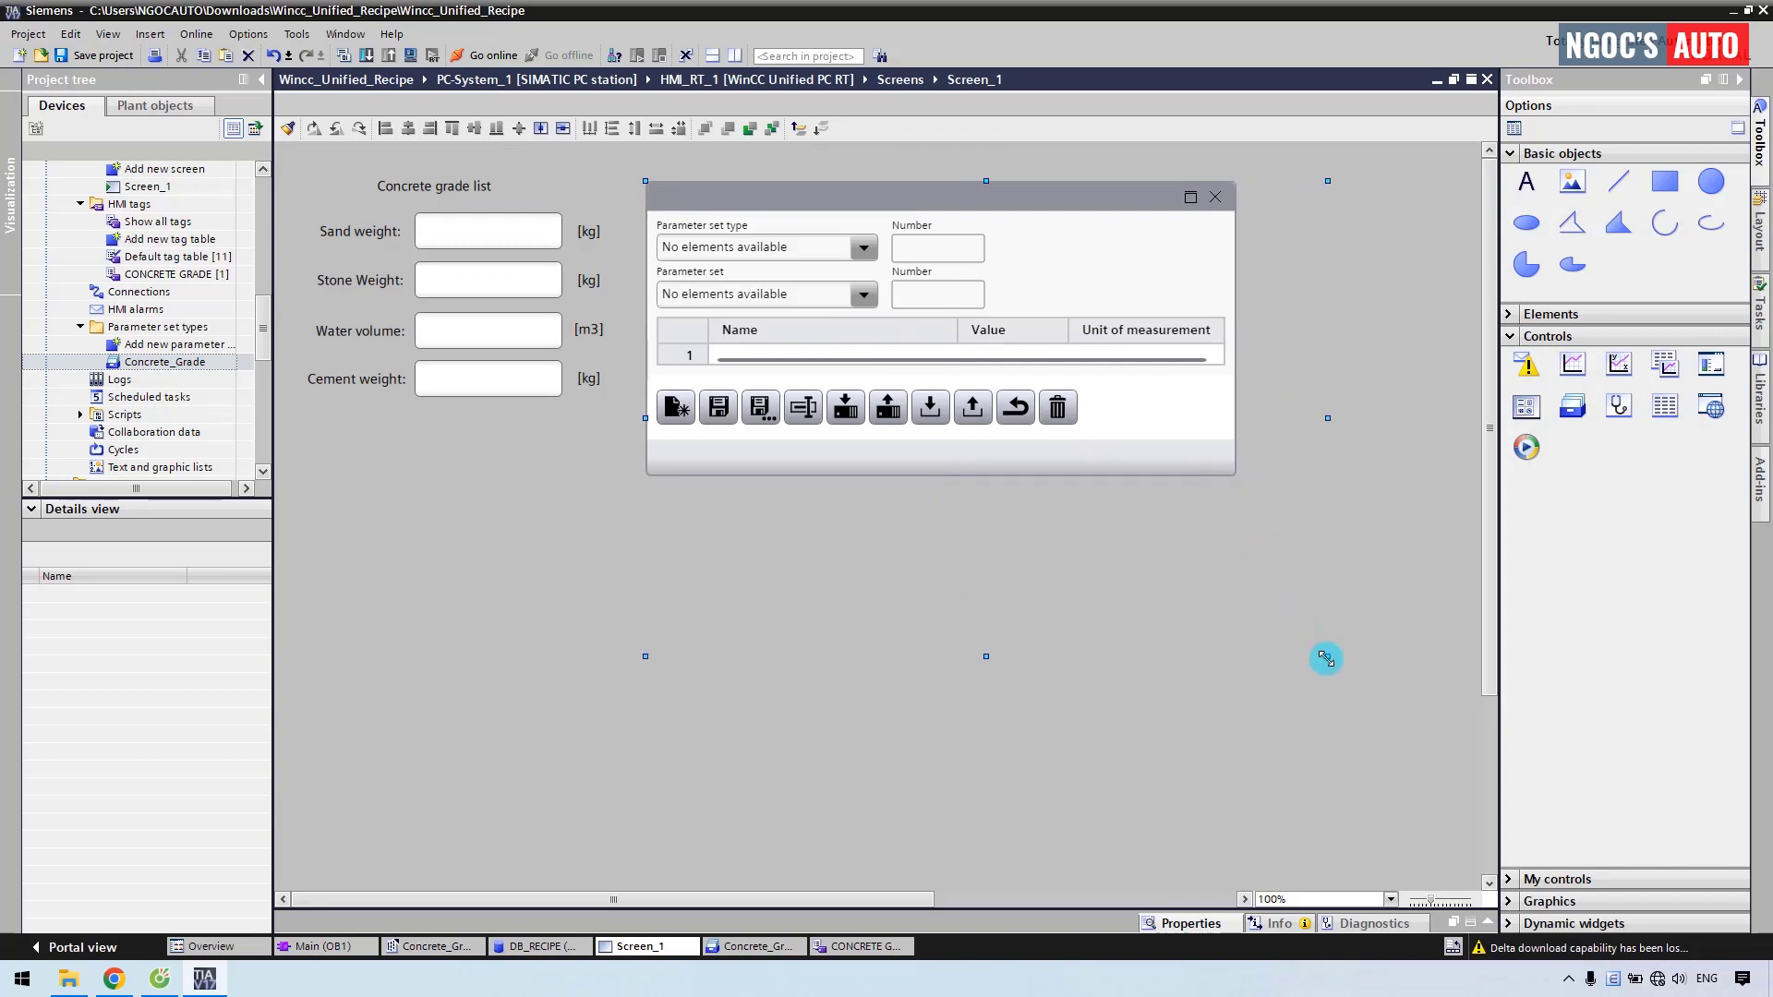
pyautogui.moveTo(1326, 658); pyautogui.dragTo(1413, 653)
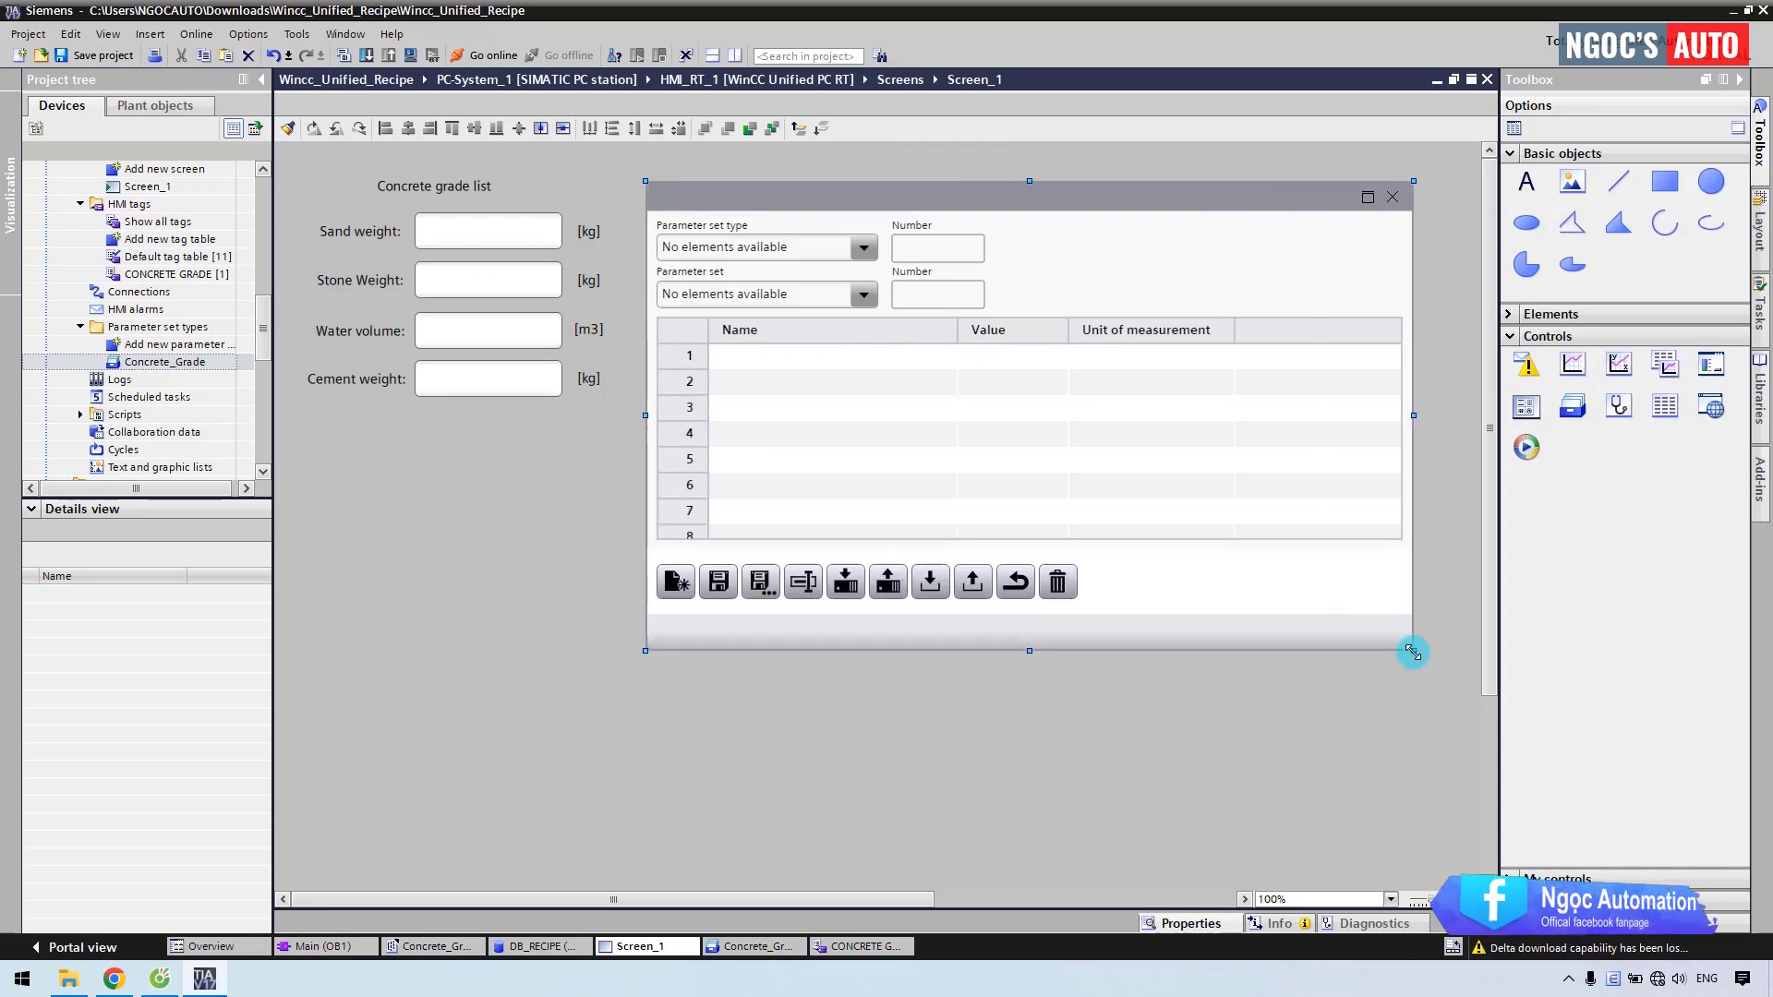
# Set the control's fixed parameter set type to Concrete_Grade under Properties > General.
pyautogui.rightClick(908, 373)
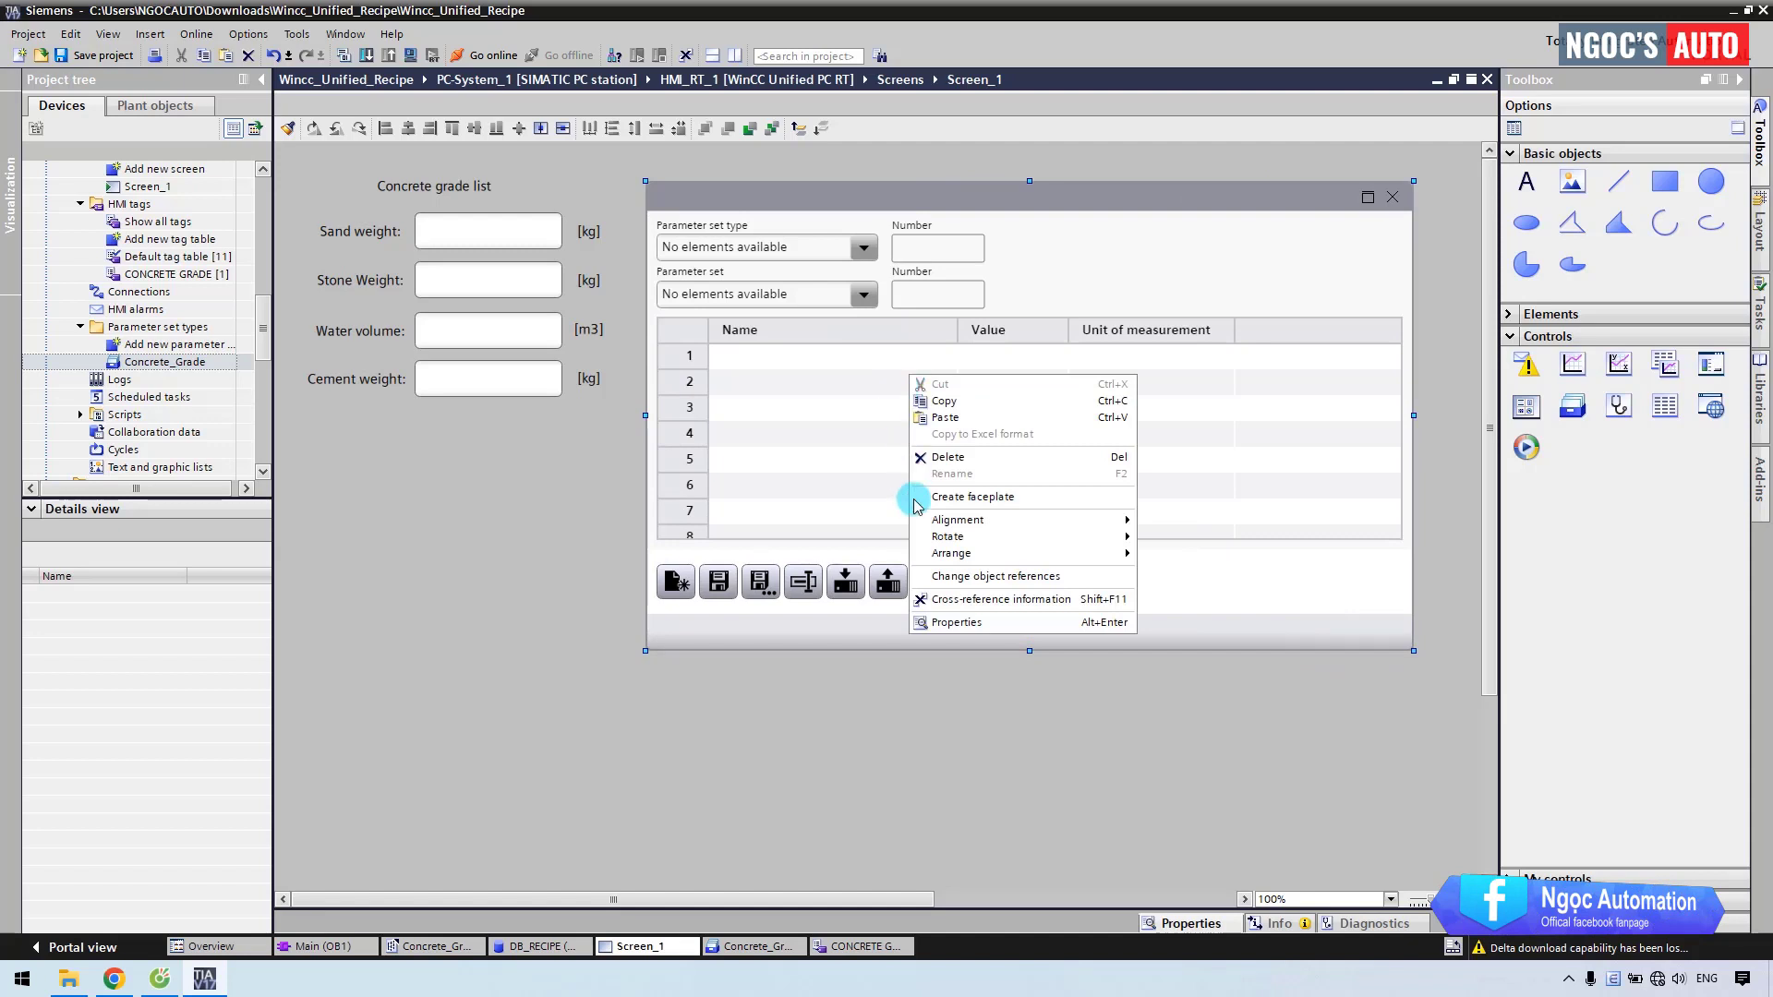
pyautogui.click(951, 623)
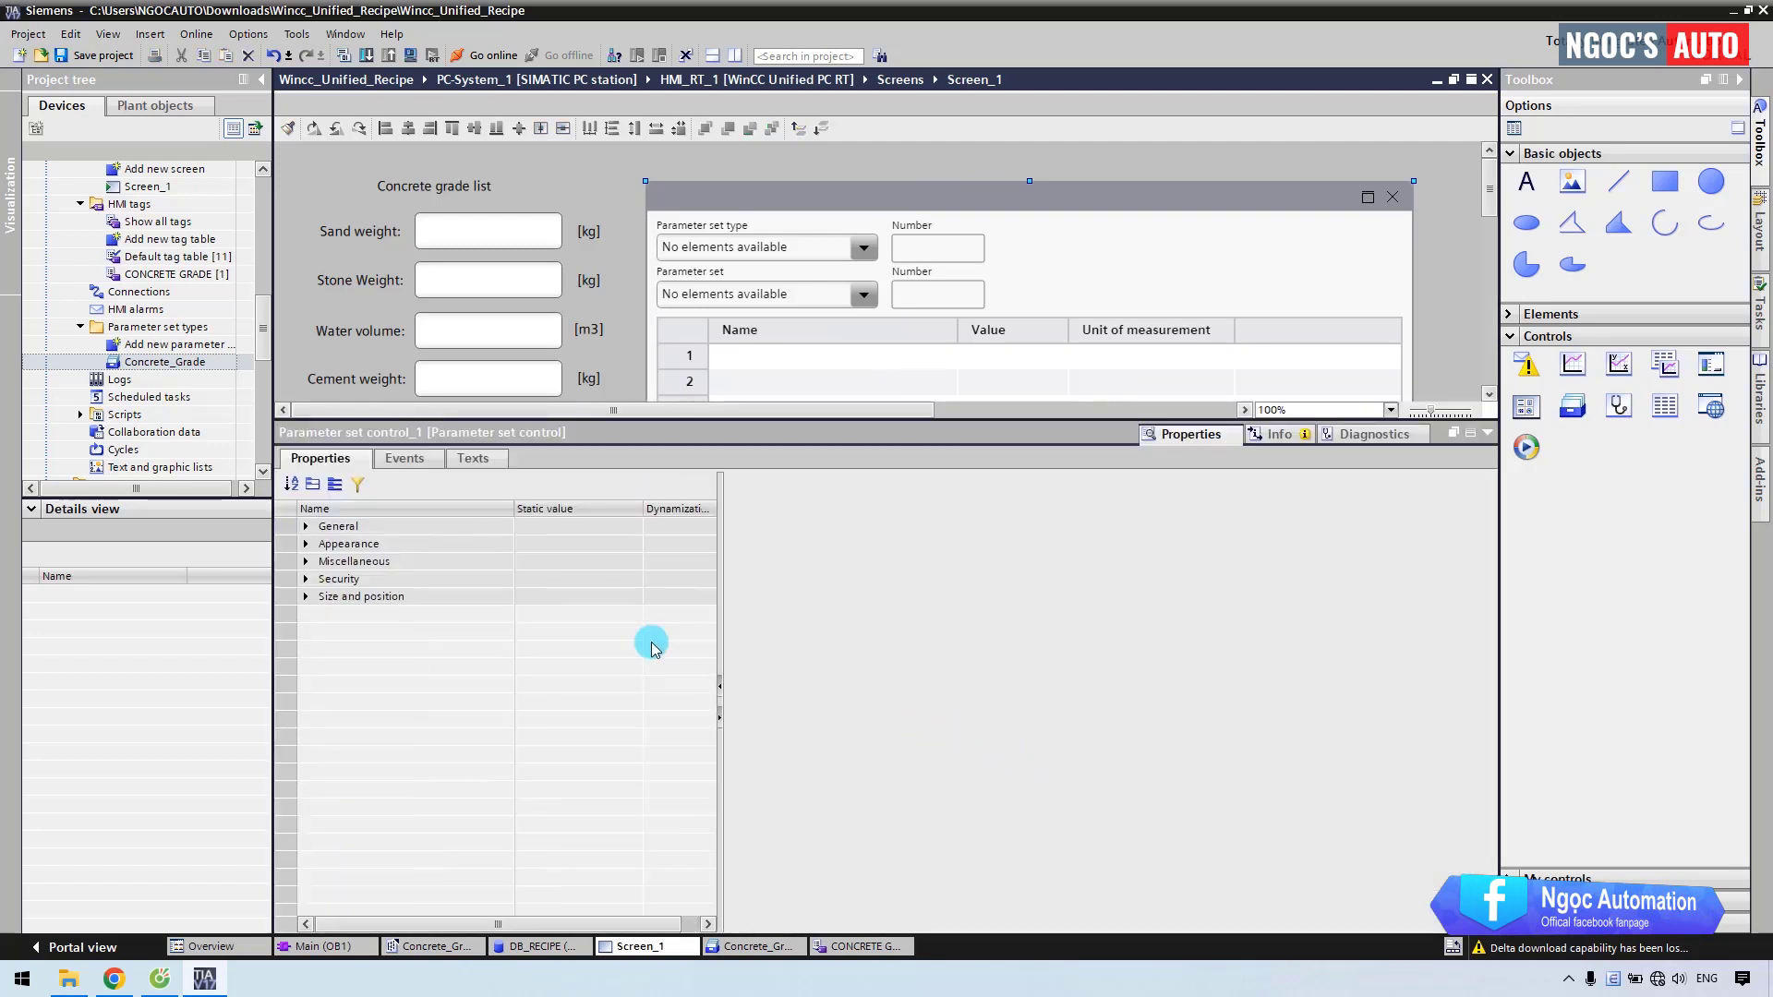
pyautogui.click(307, 527)
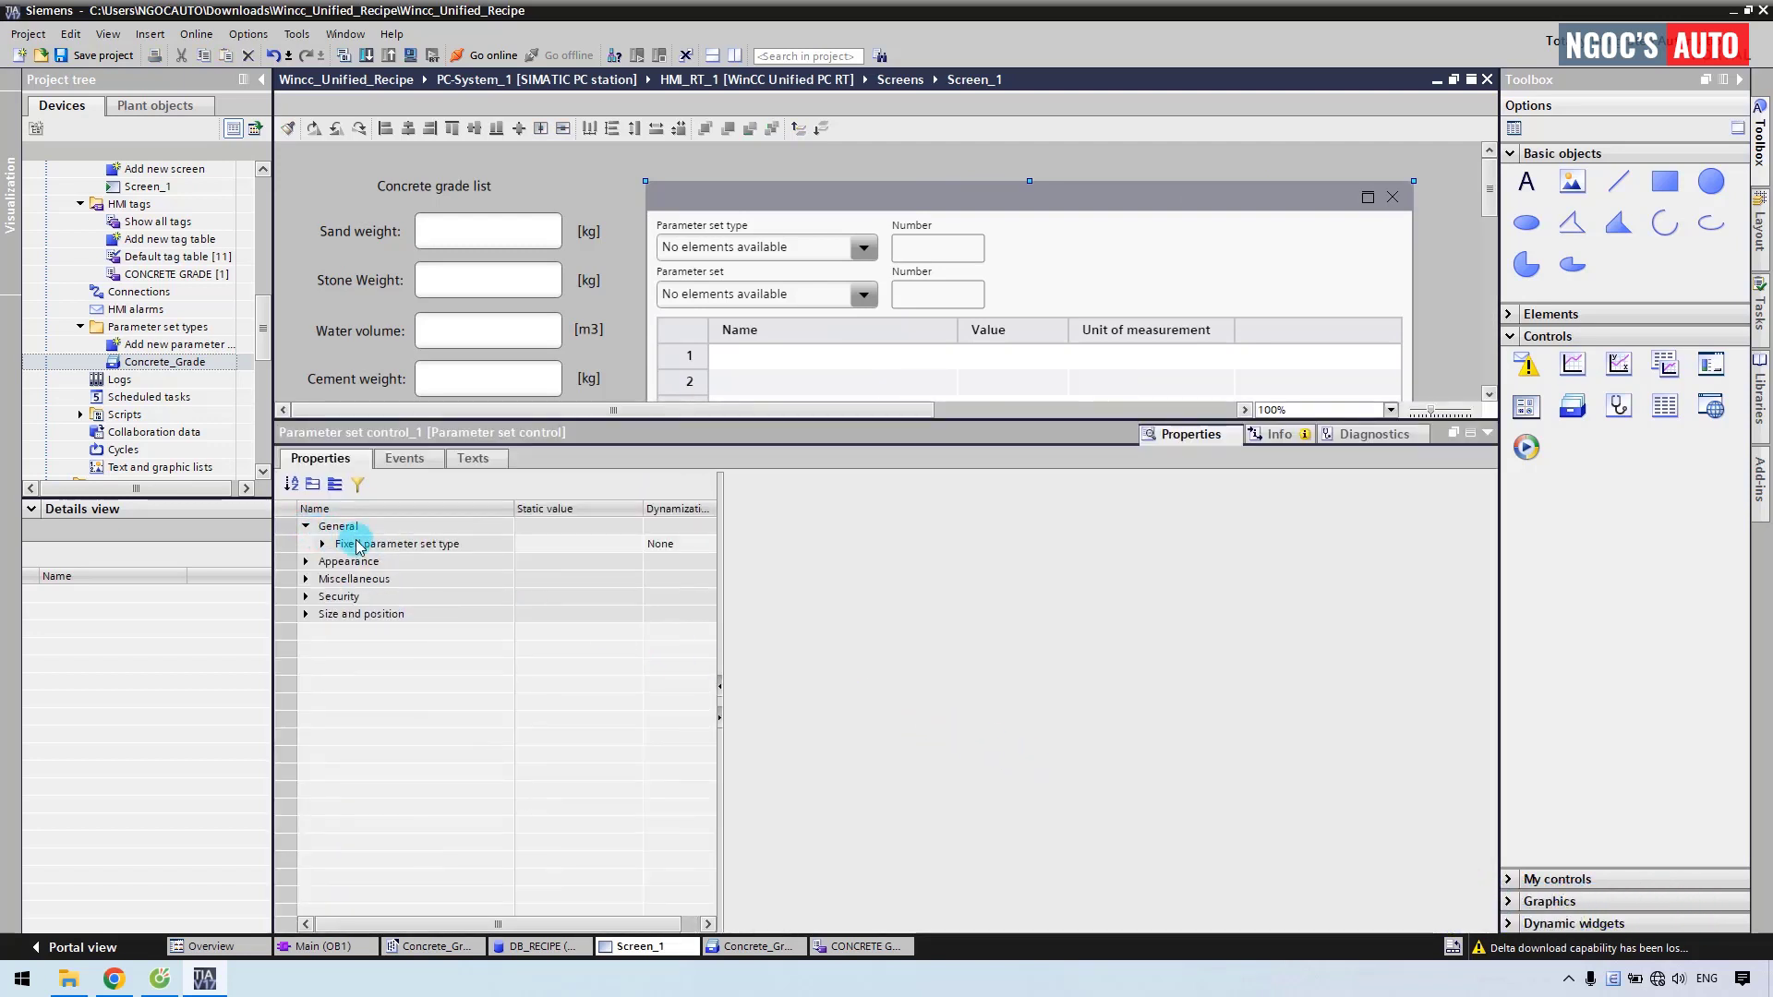
pyautogui.click(356, 546)
pyautogui.click(580, 545)
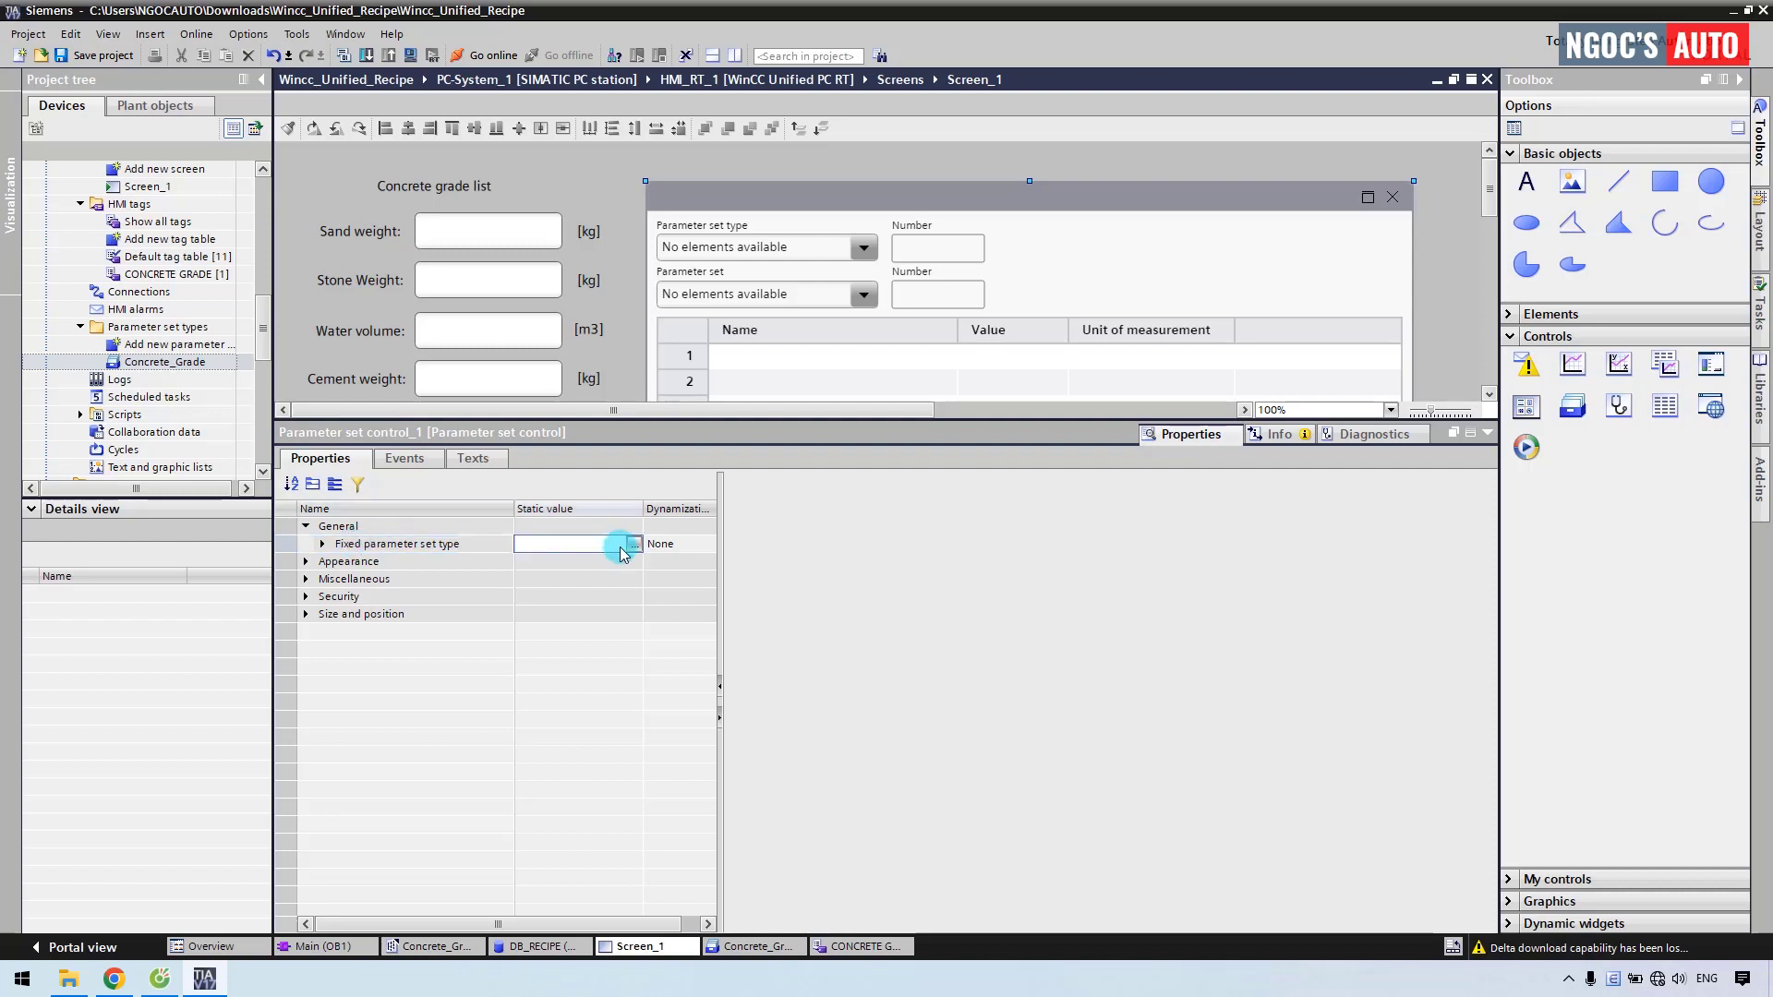
pyautogui.click(30, 510)
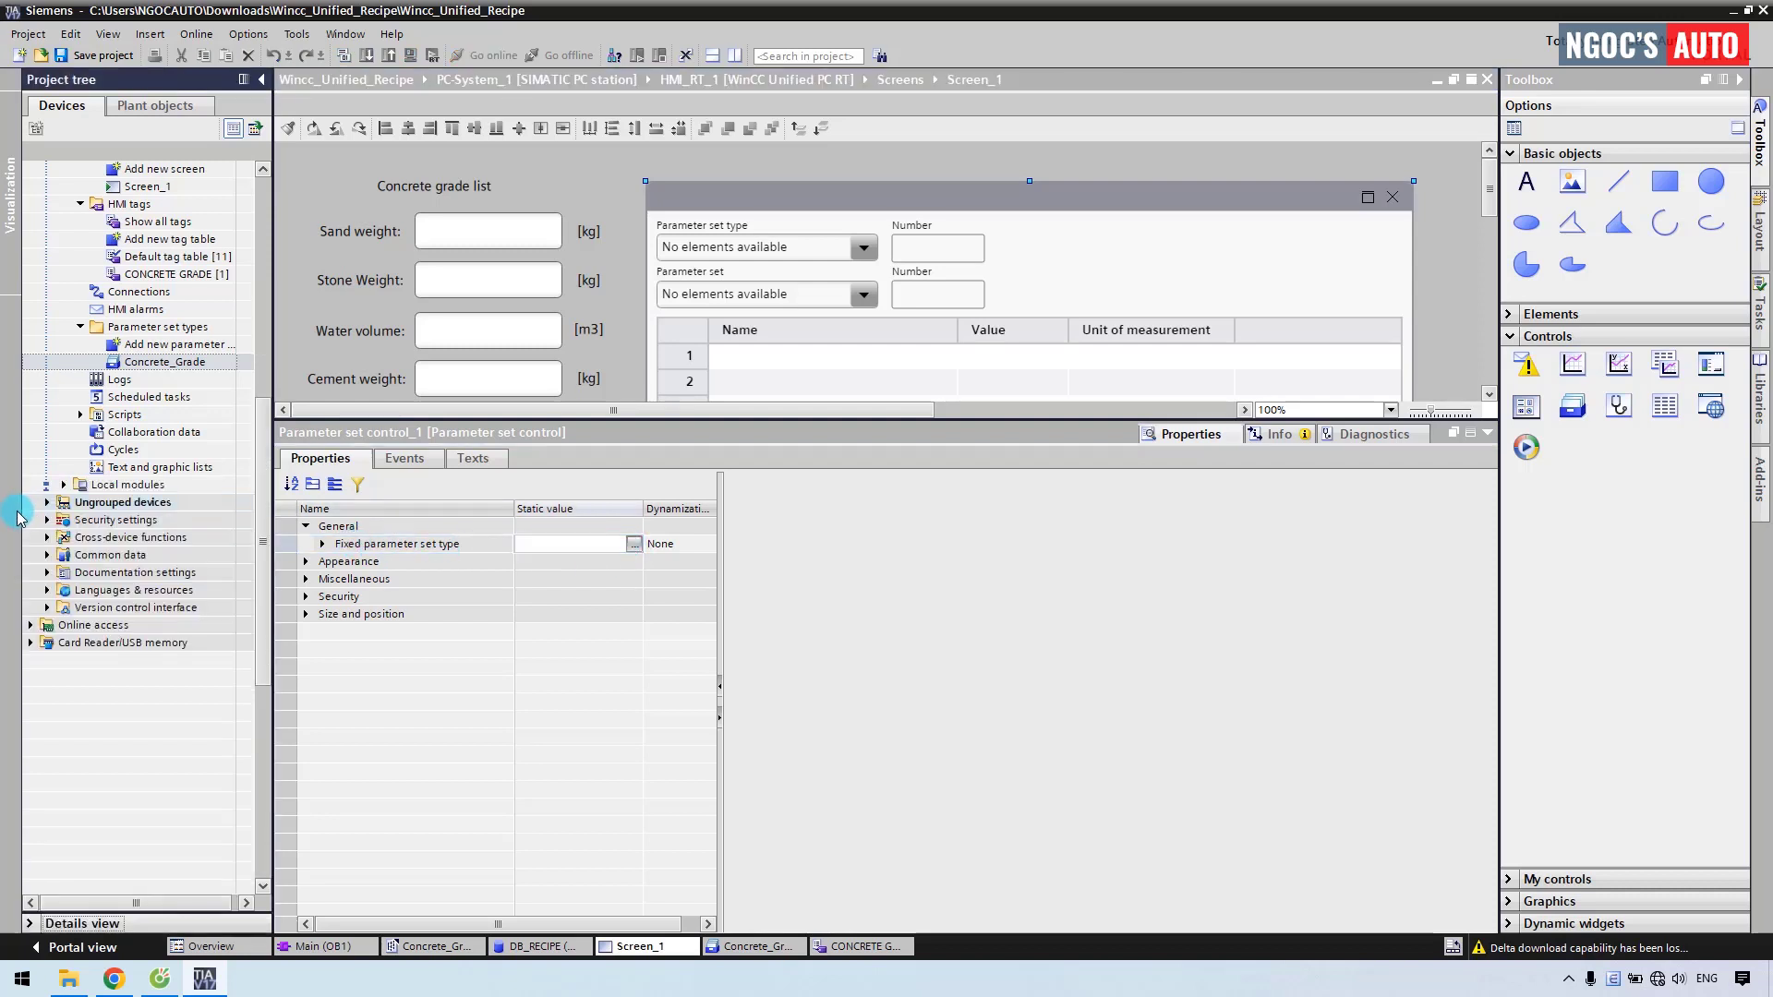
pyautogui.click(141, 365)
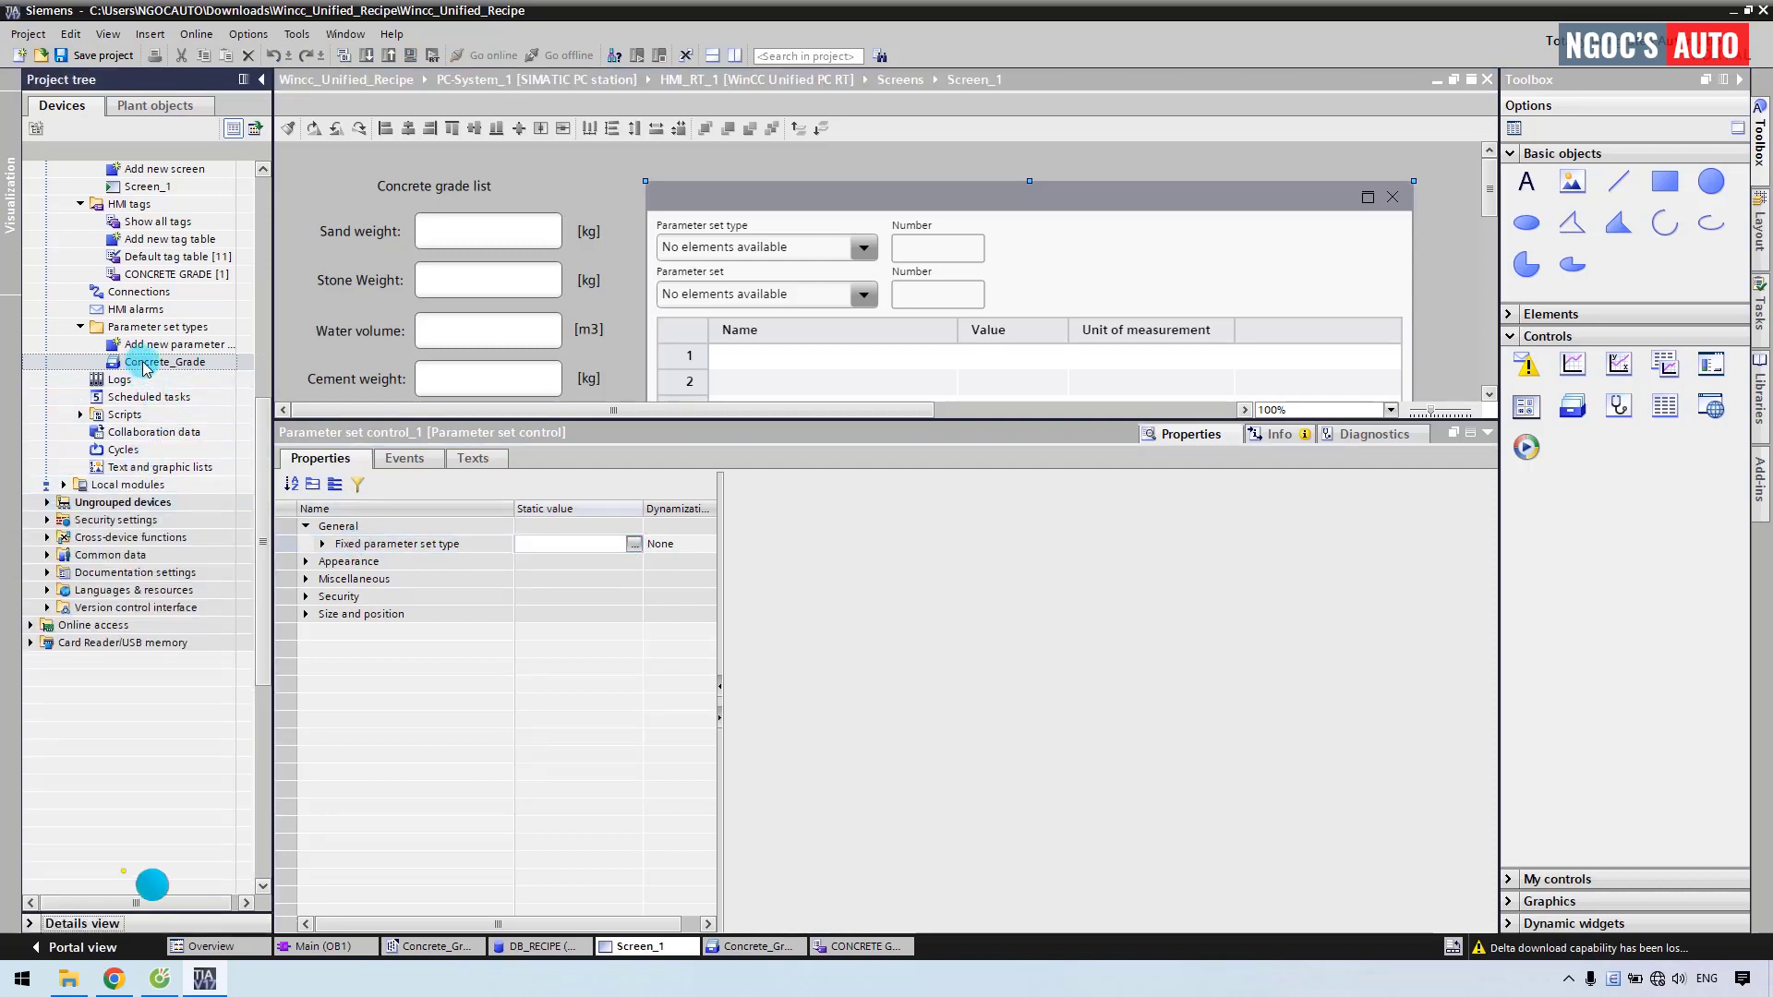
pyautogui.moveTo(143, 365); pyautogui.dragTo(584, 547)
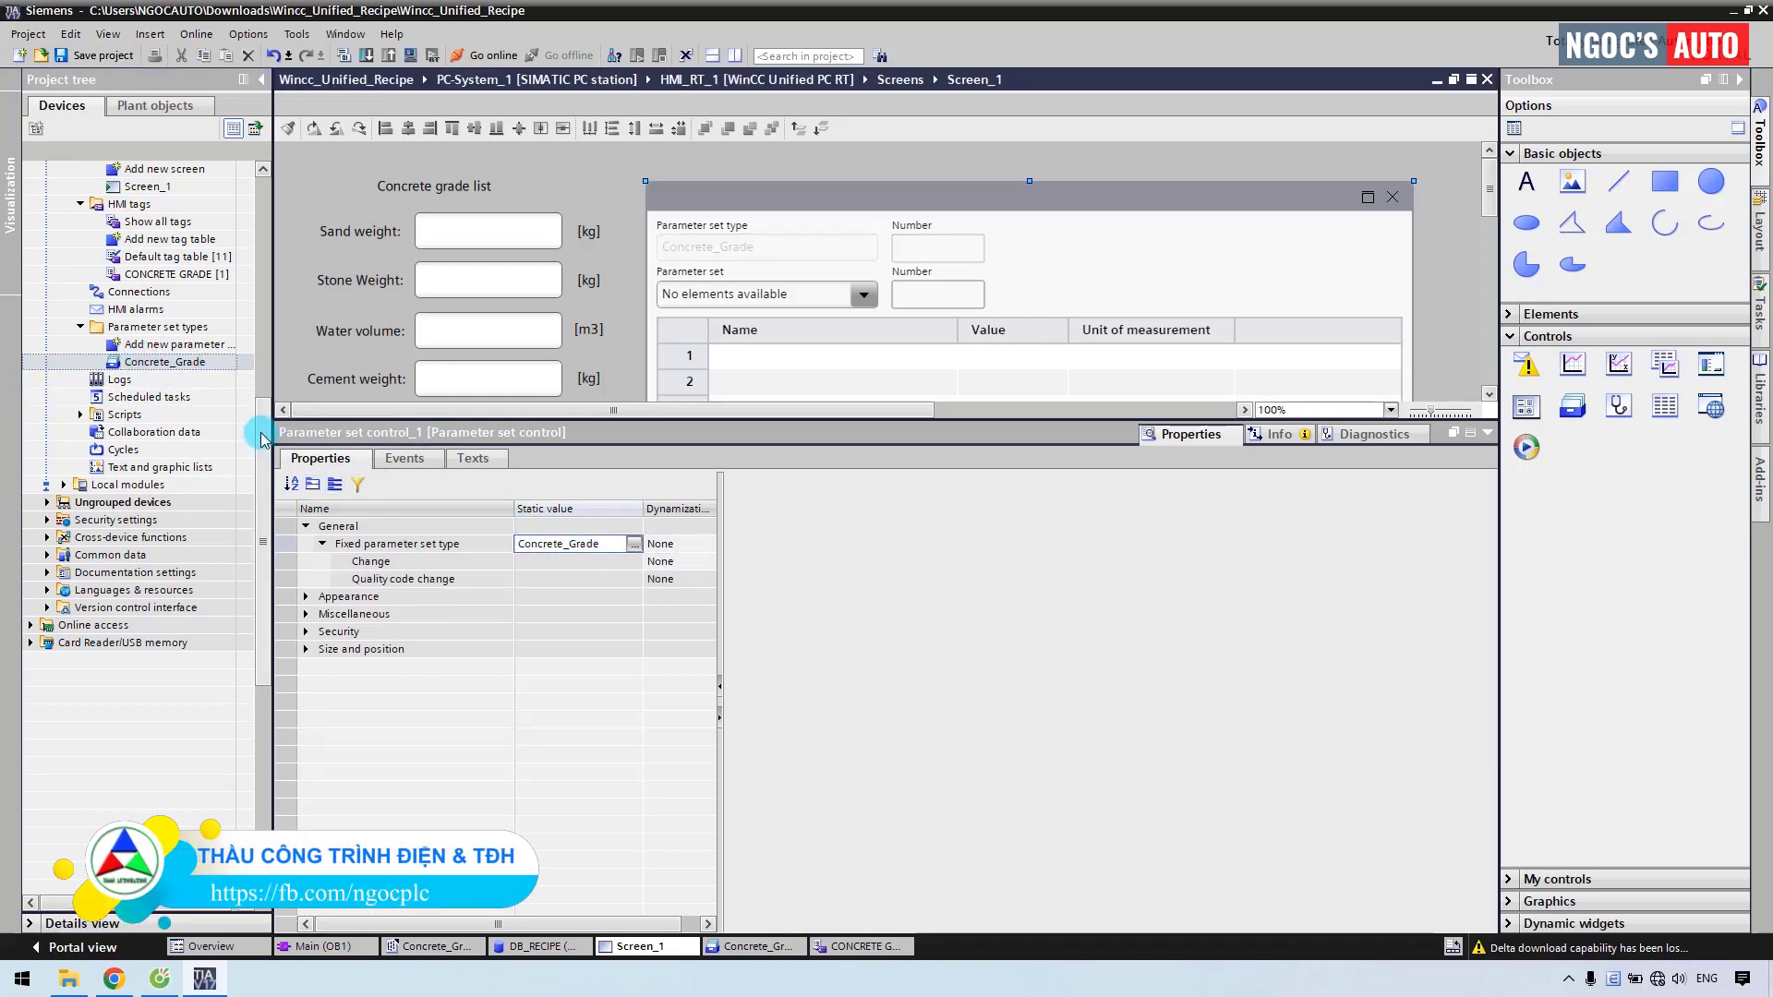
pyautogui.moveTo(261, 442); pyautogui.dragTo(262, 178)
pyautogui.click(136, 311)
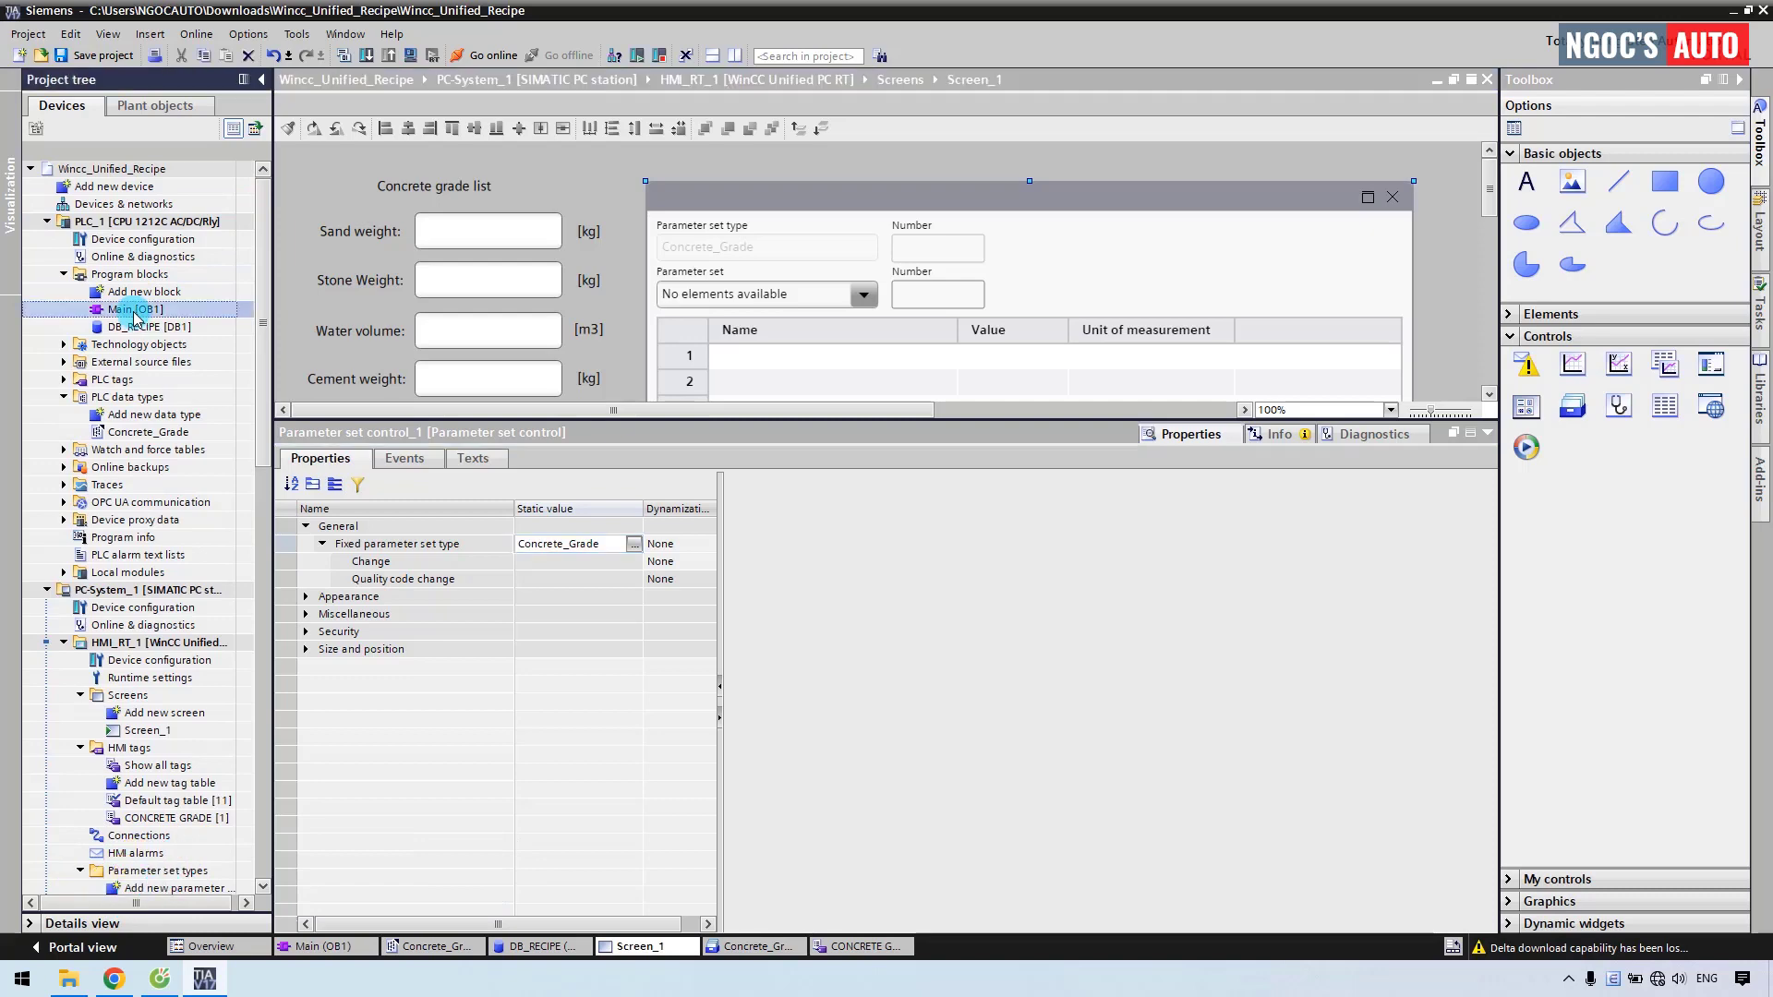
# Download the program from Main [OB1] to the simulated PLC_1.
pyautogui.doubleClick(135, 311)
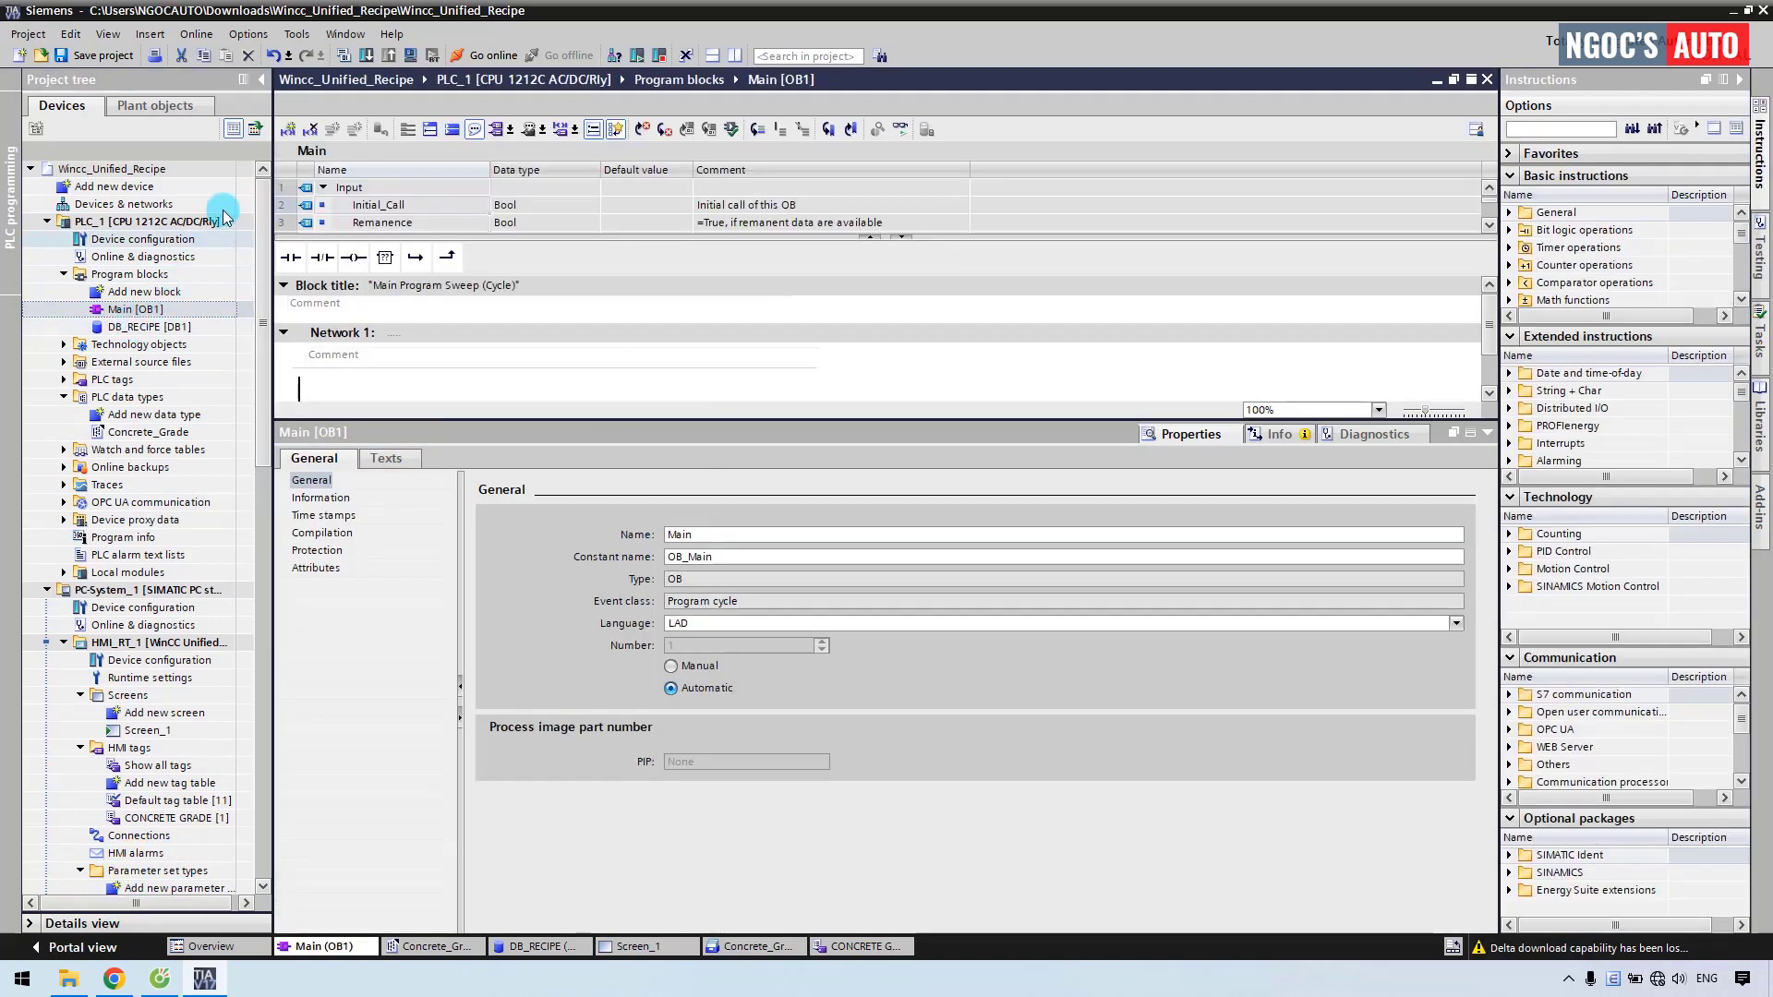
pyautogui.click(395, 82)
pyautogui.click(410, 56)
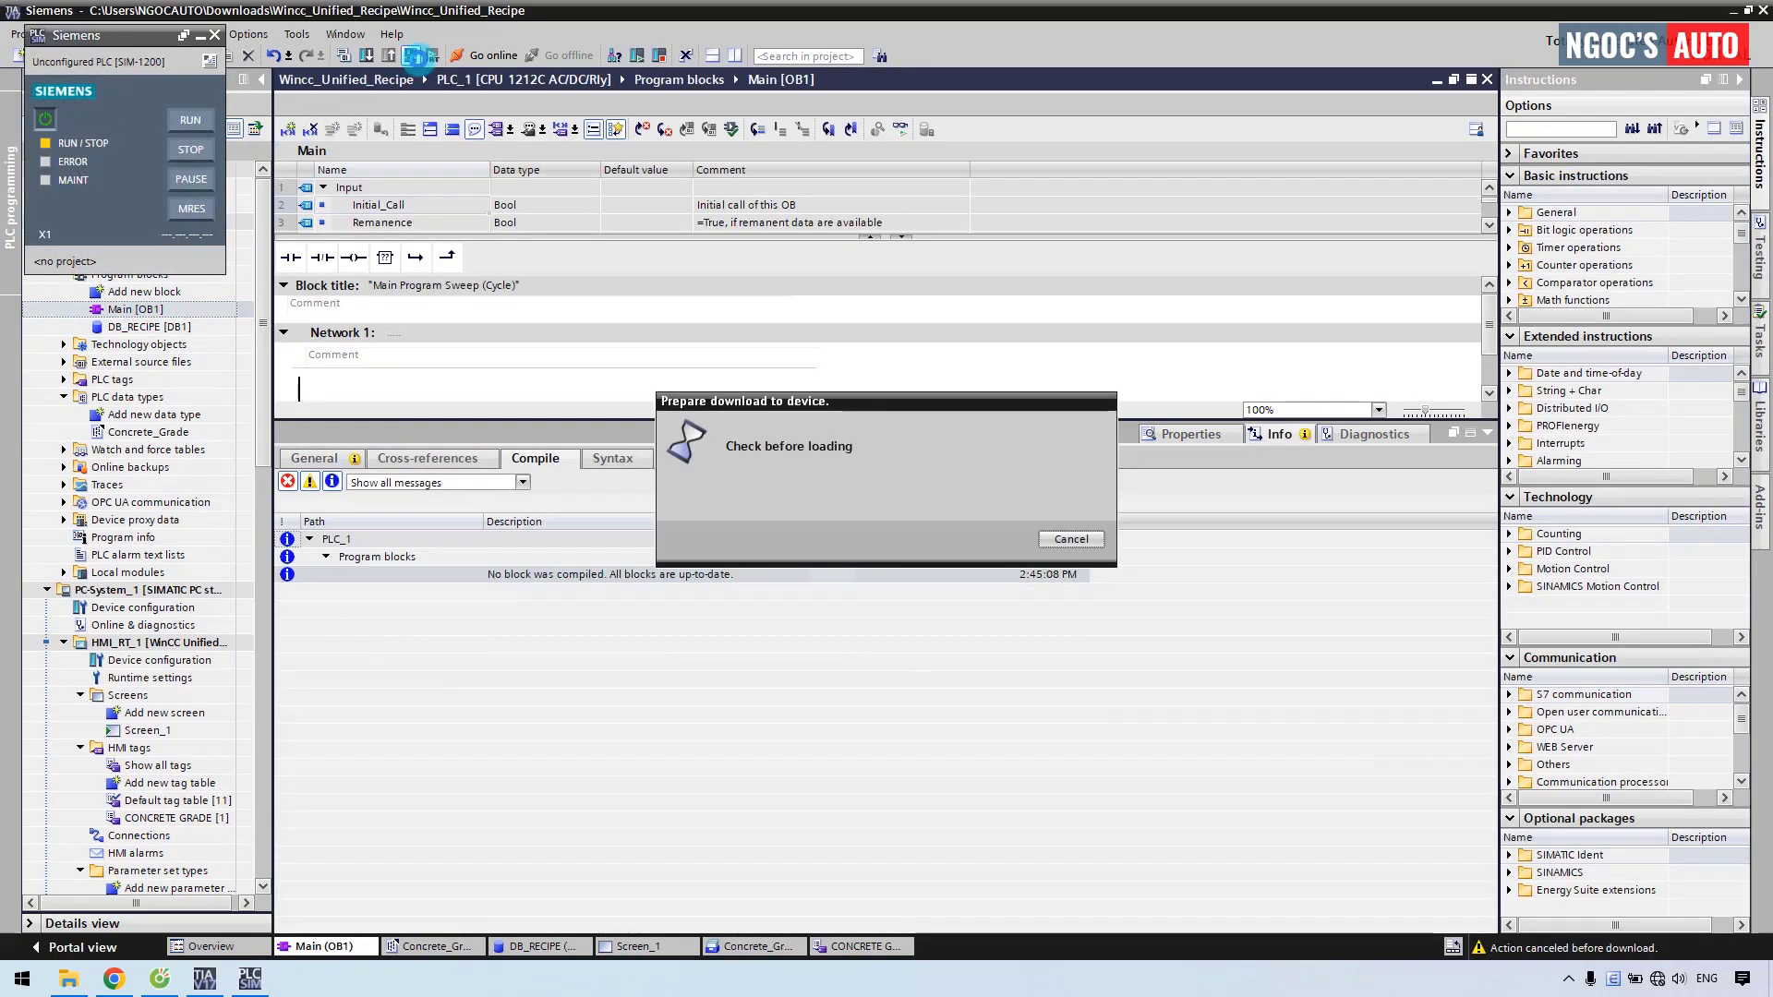
pyautogui.click(1107, 667)
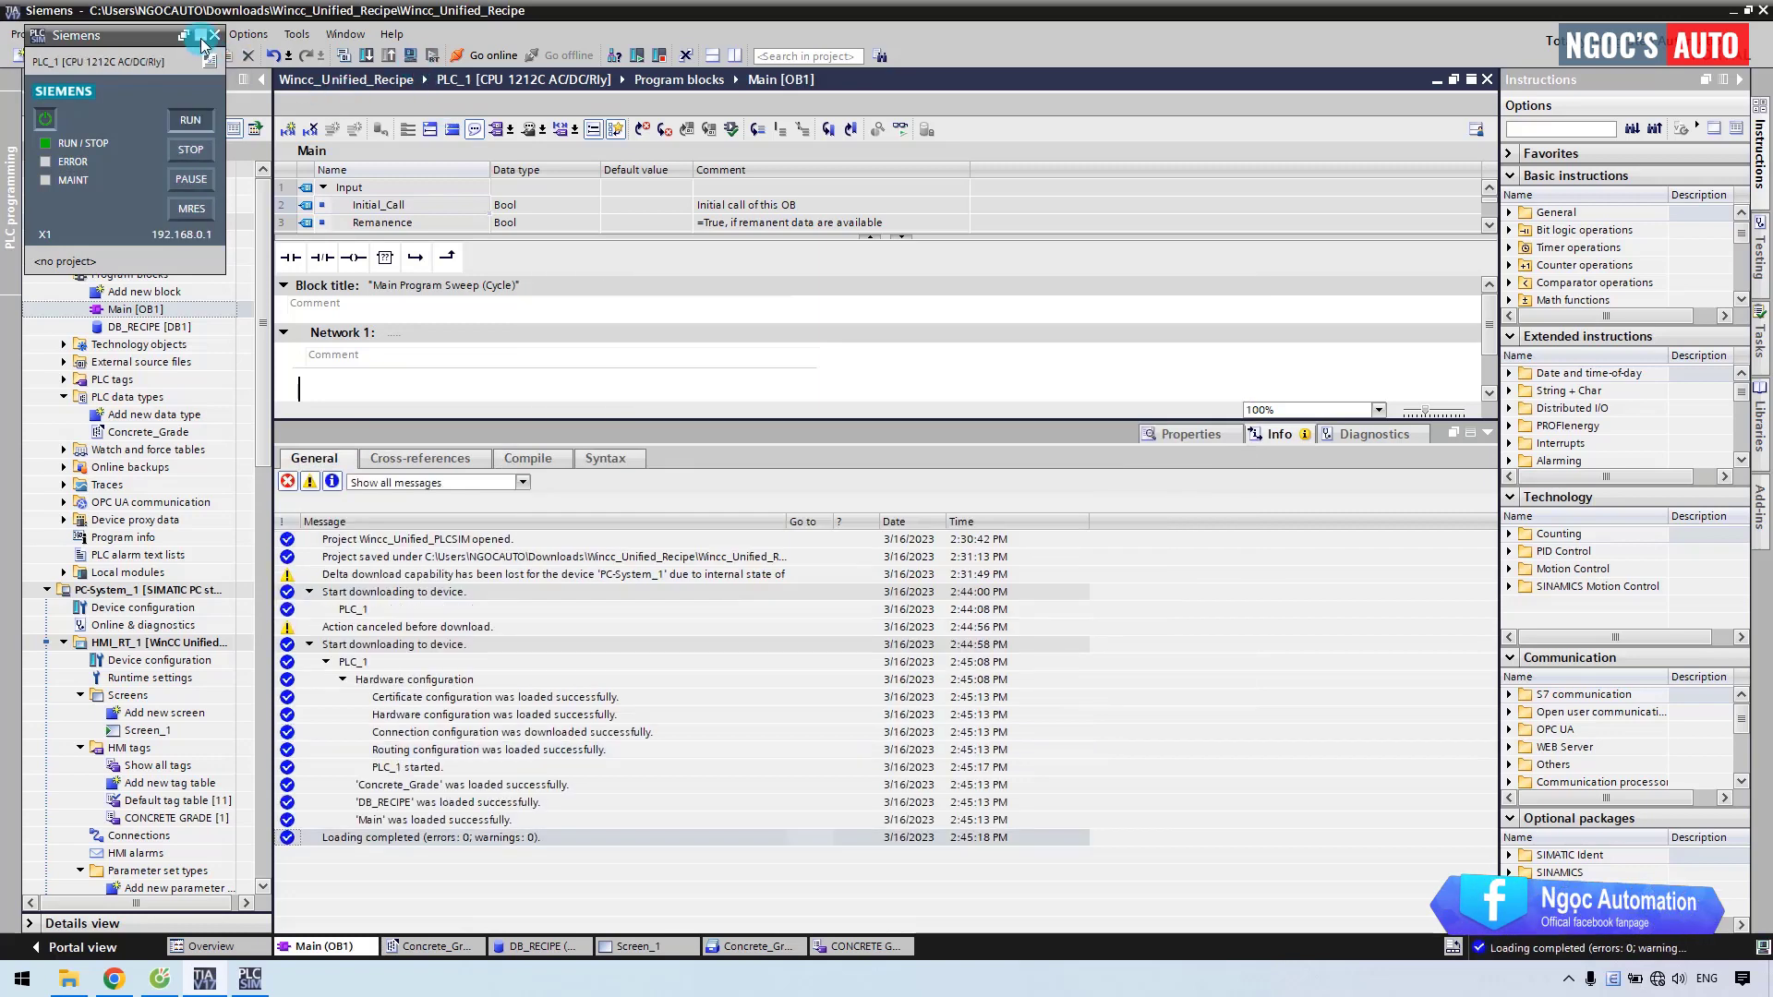
# Download the HMI runtime from Screen_1 to PC-System_1.
pyautogui.click(201, 39)
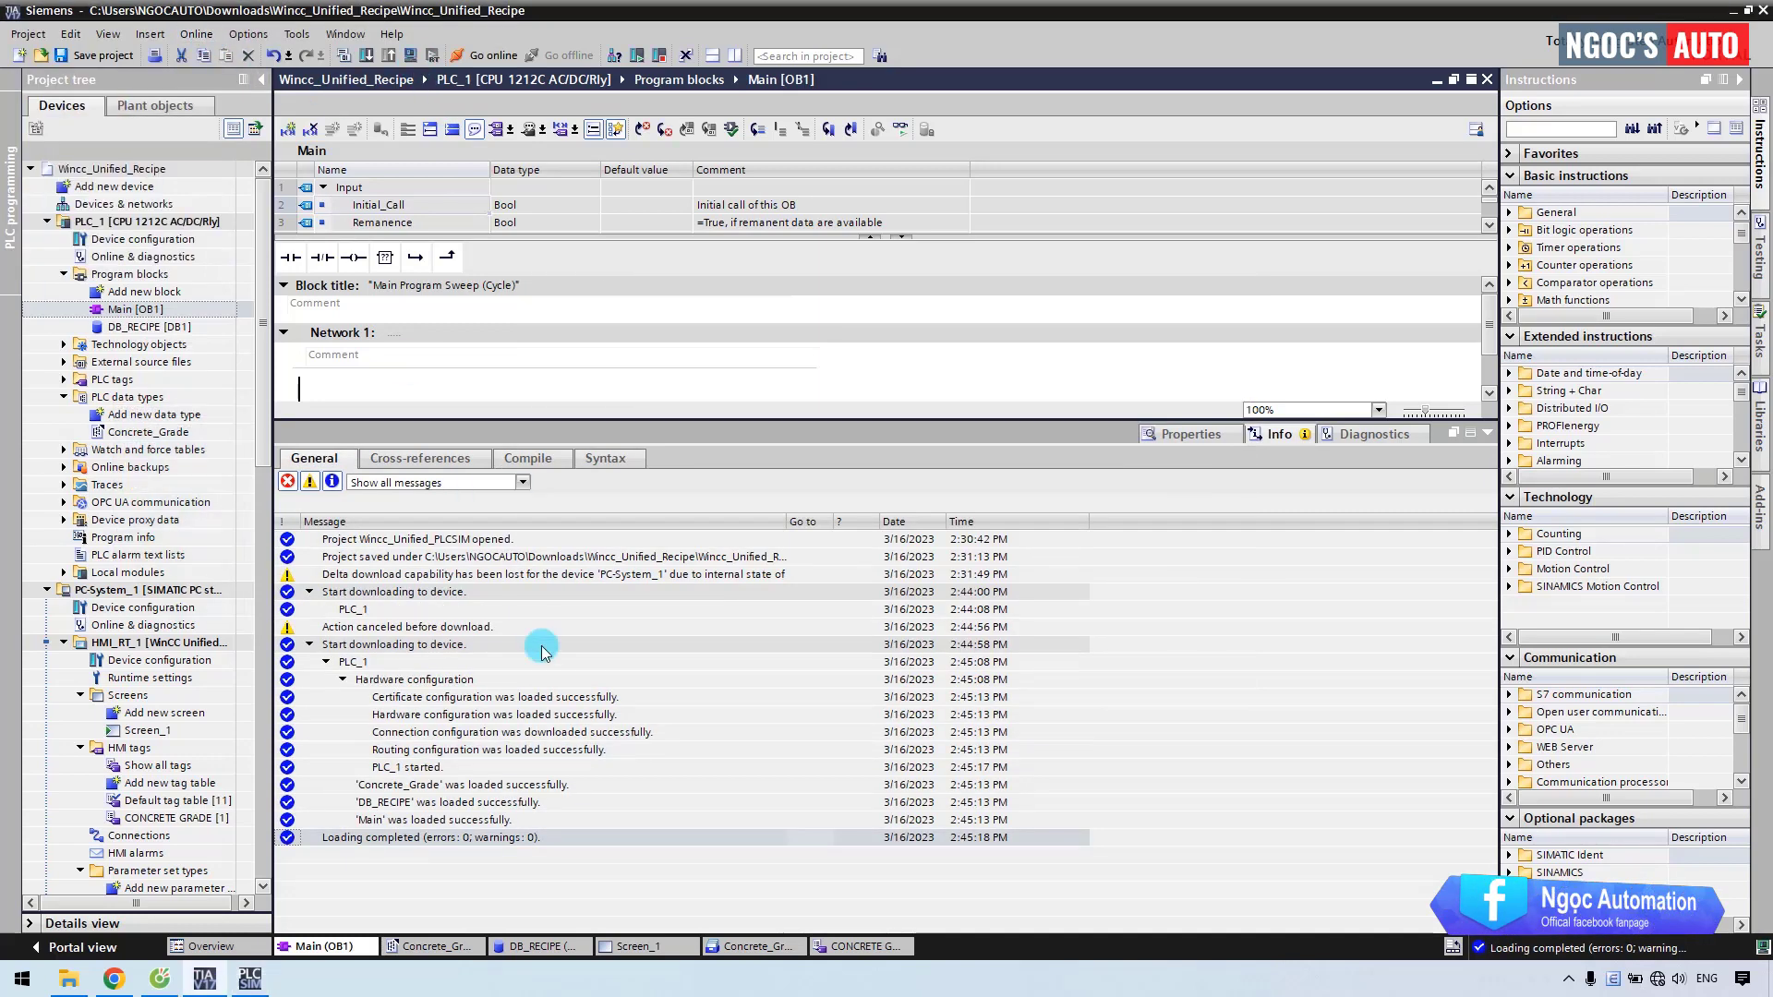
pyautogui.click(657, 948)
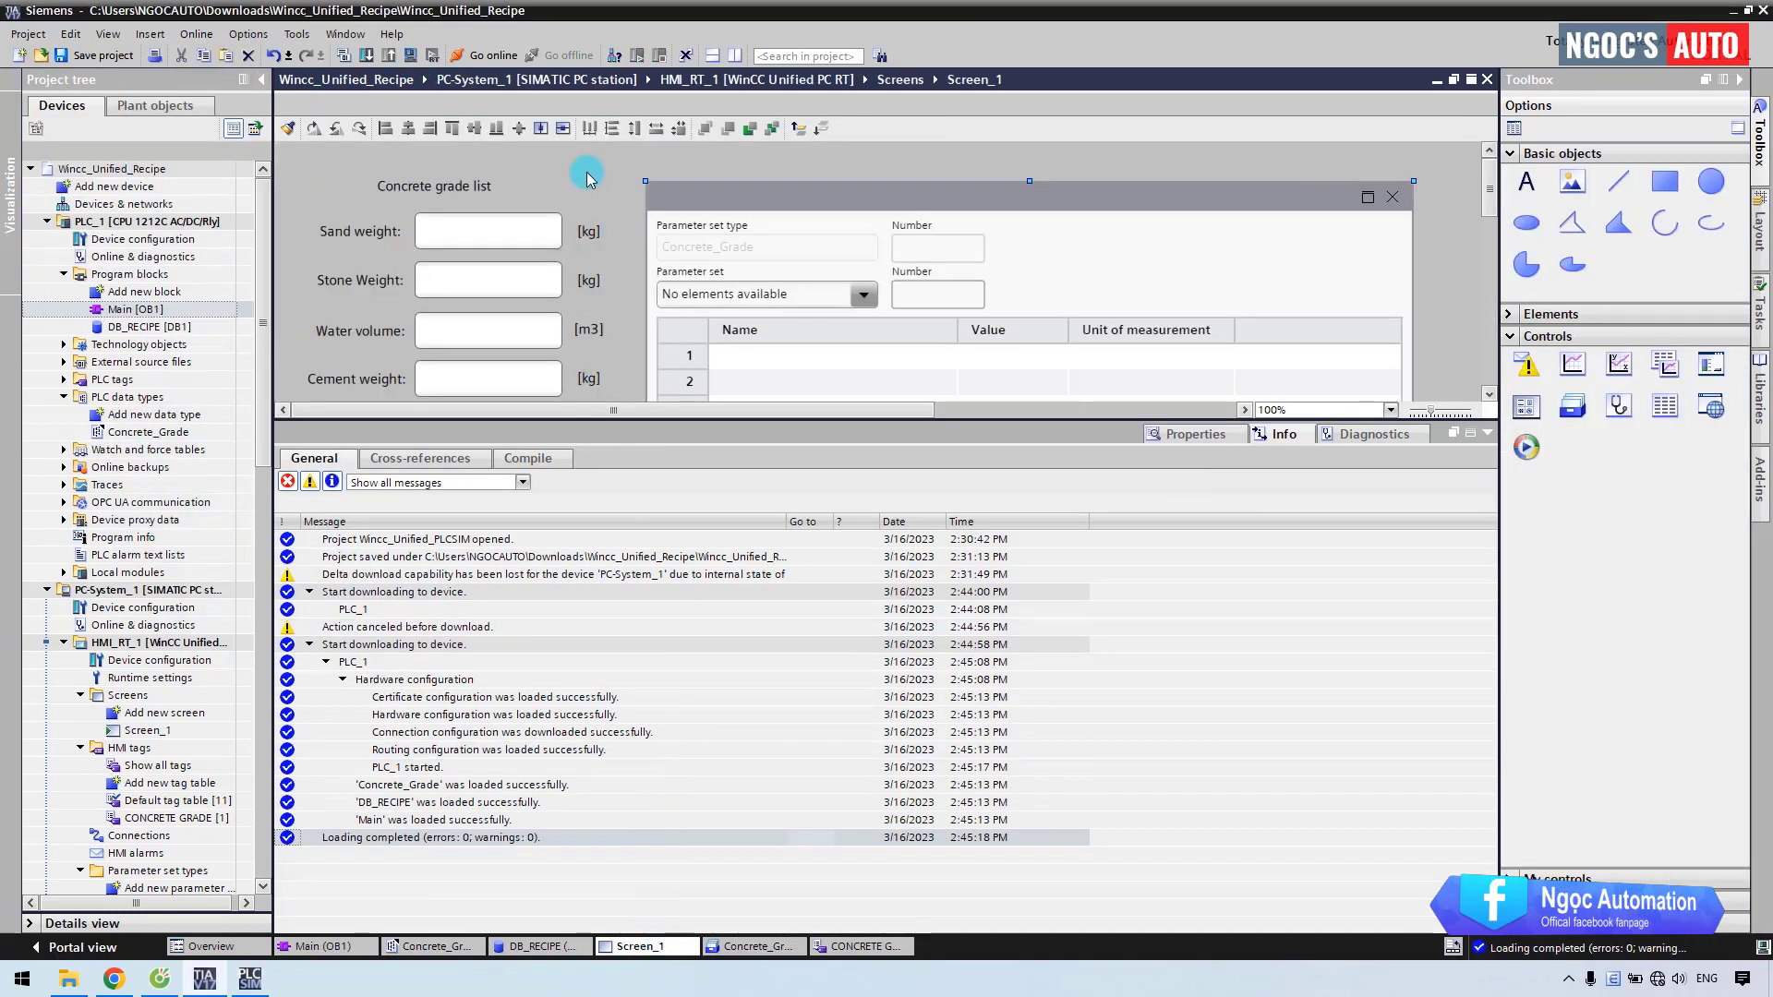
pyautogui.click(411, 57)
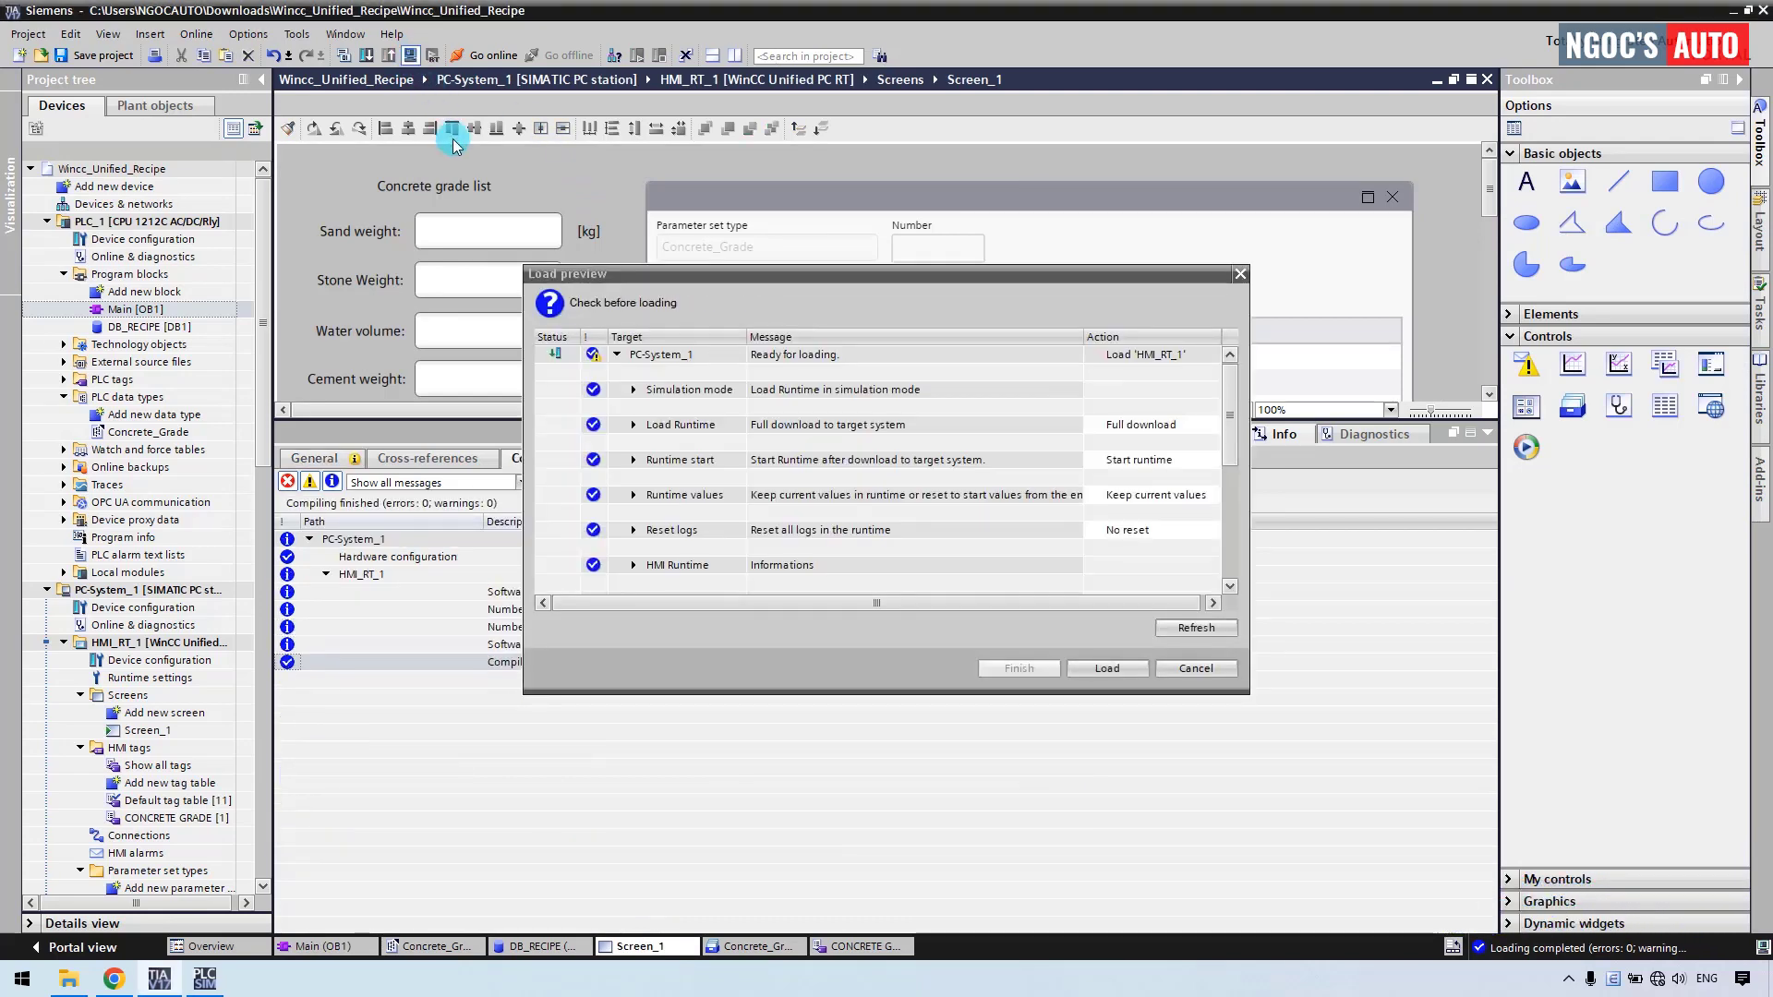
pyautogui.click(632, 497)
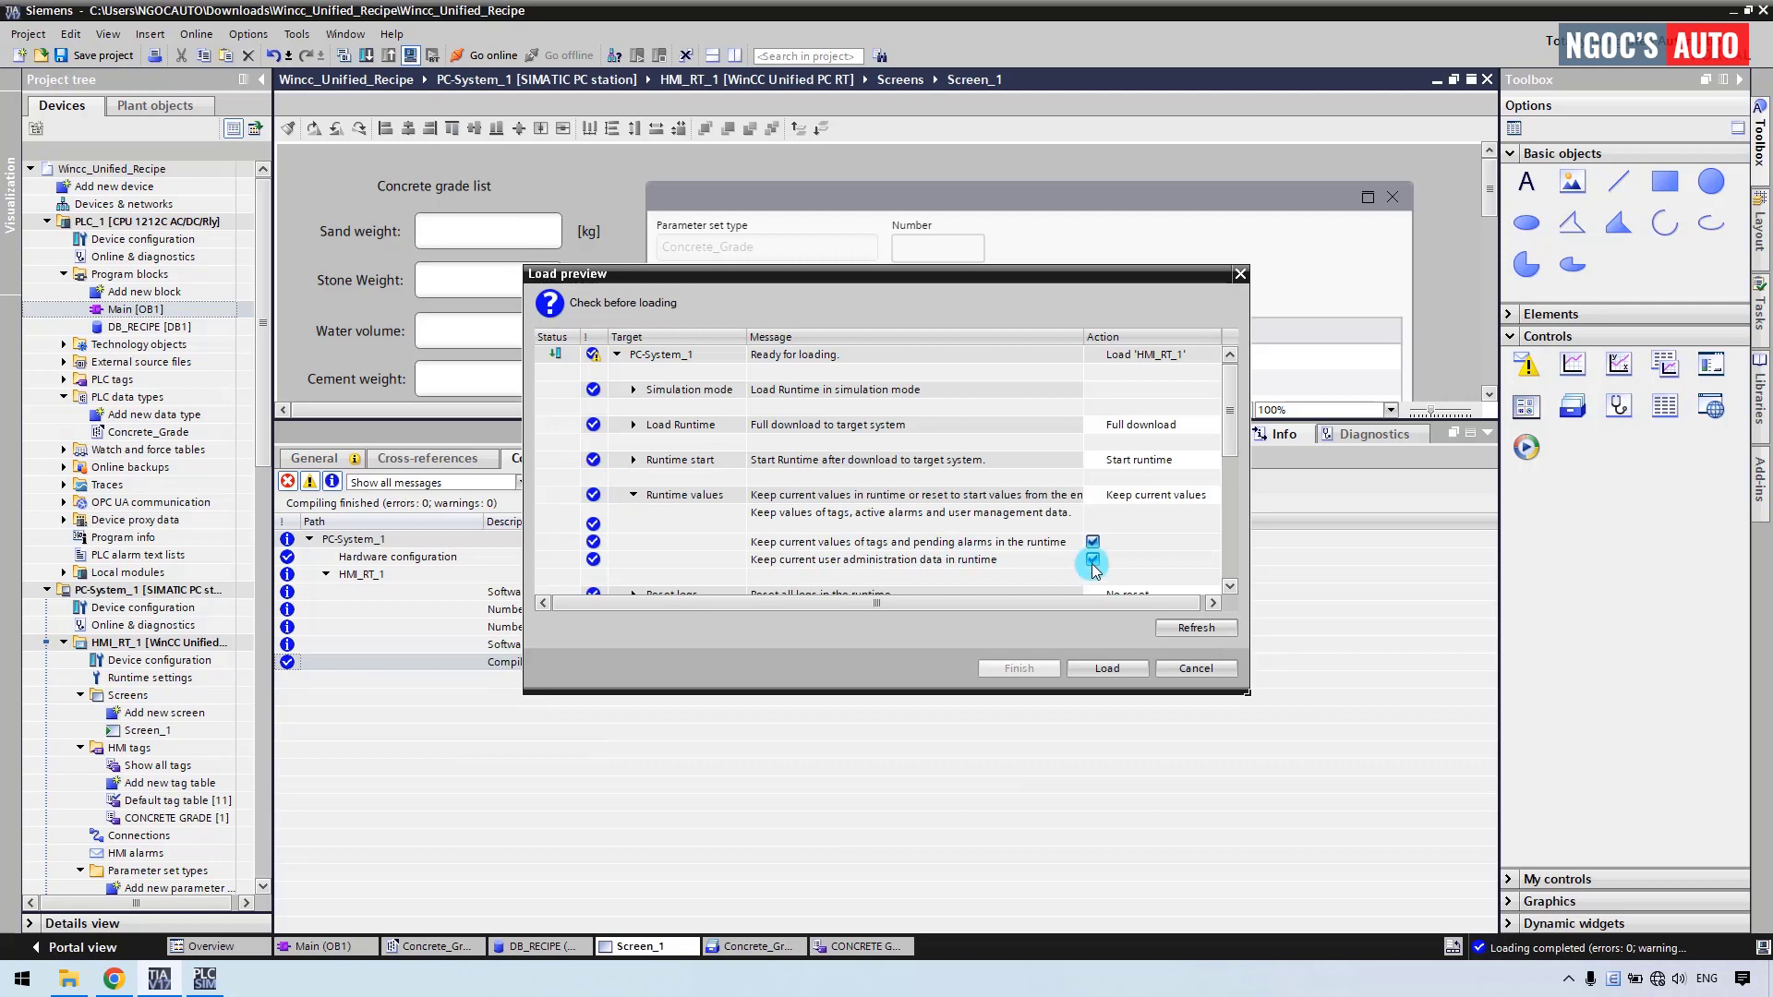
pyautogui.click(1104, 664)
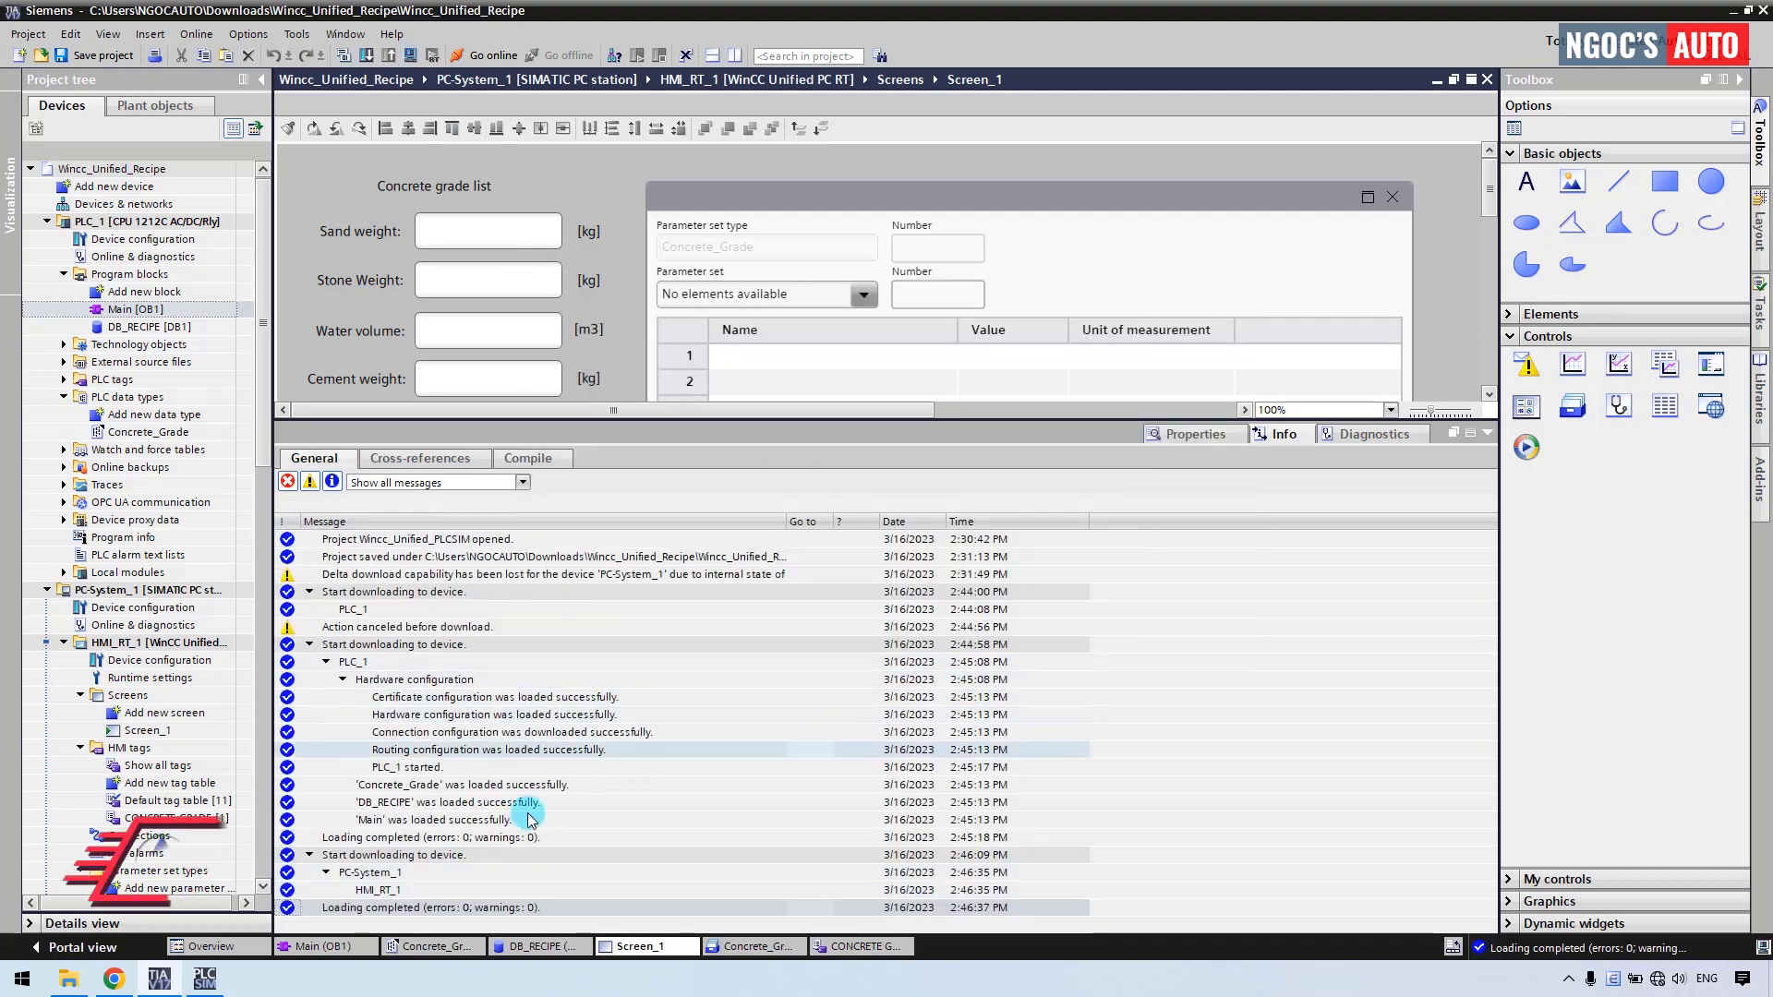
pyautogui.click(152, 965)
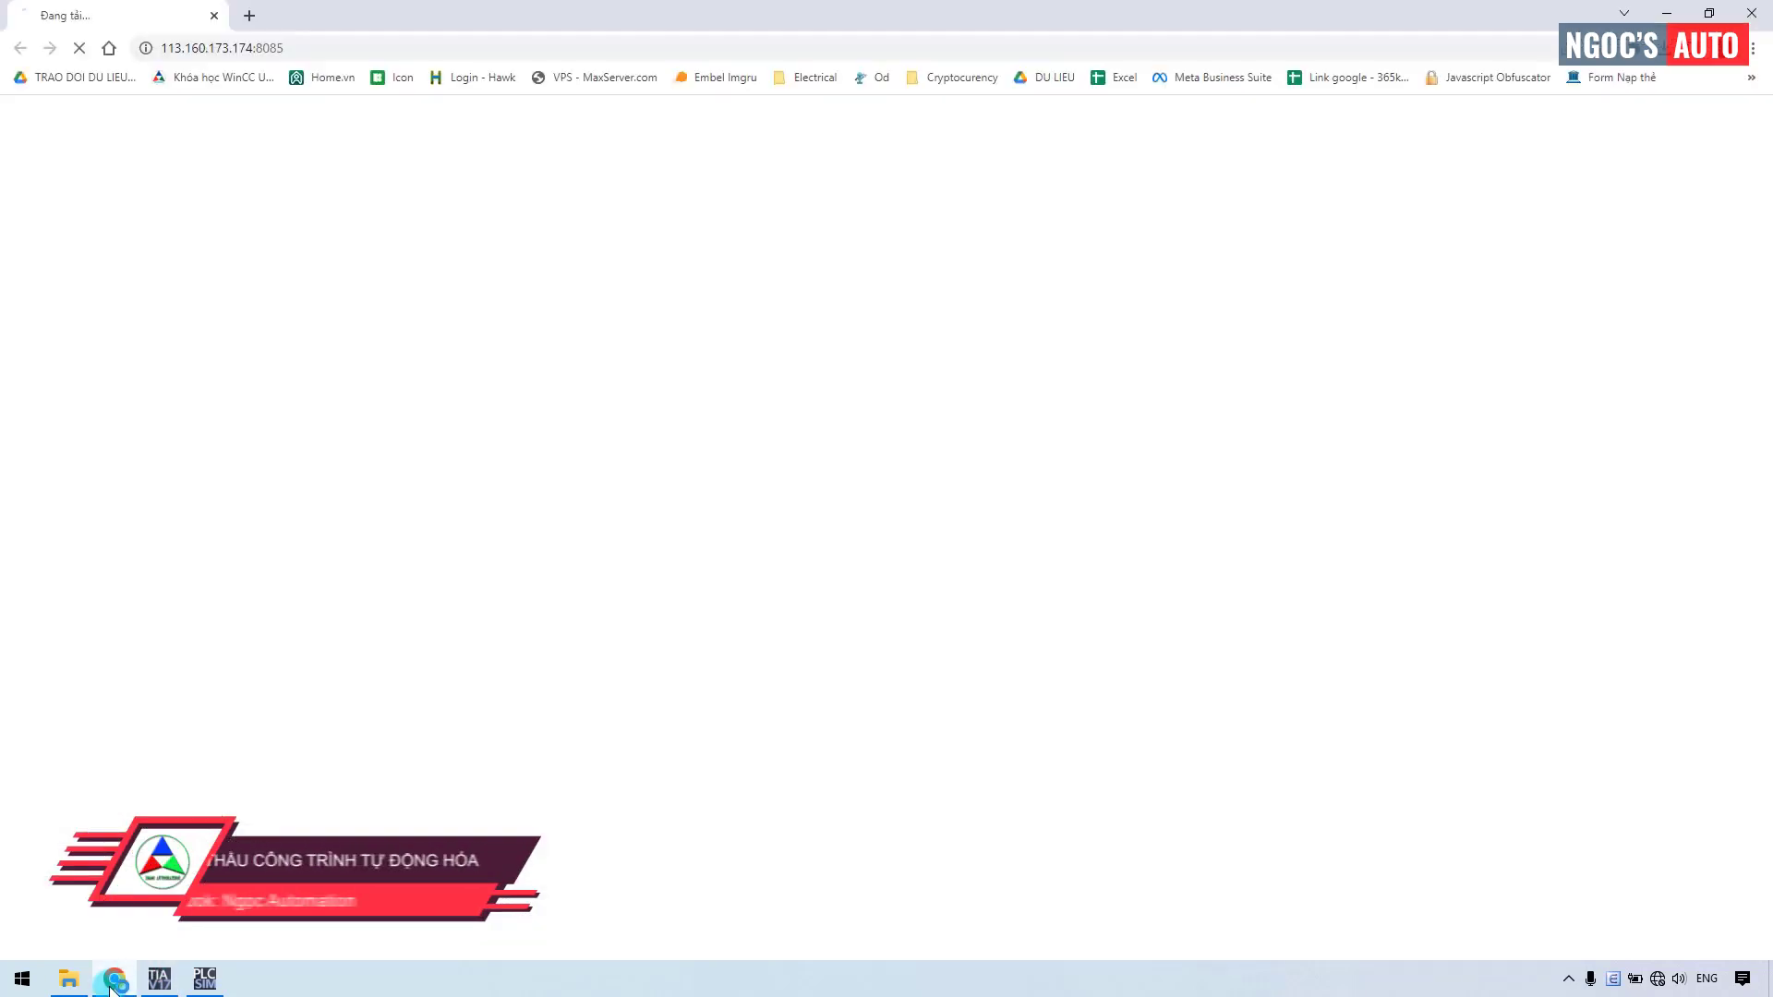
# Go to desktop-4nenm1q/WebRH and sign in with the runtime username and password.
pyautogui.click(283, 44)
pyautogui.write('desktop-4nenm1q/WebRH')
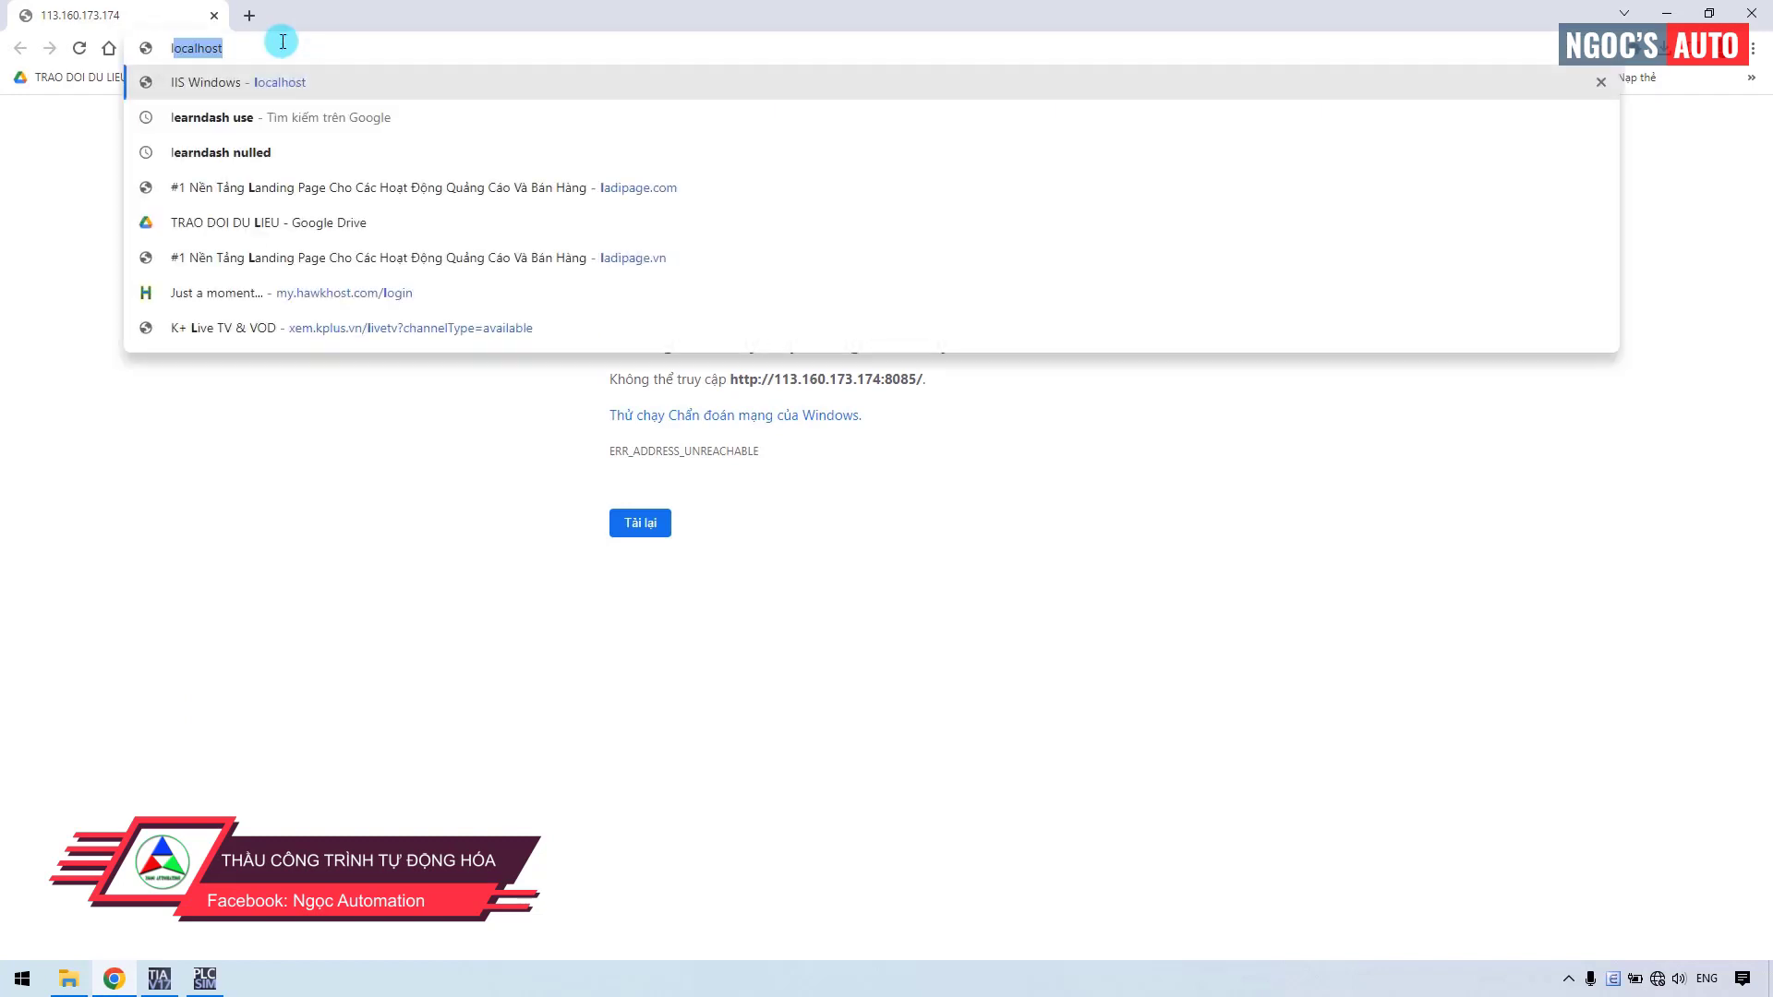
pyautogui.press('Return')
pyautogui.write('admin')
pyautogui.press('Tab')
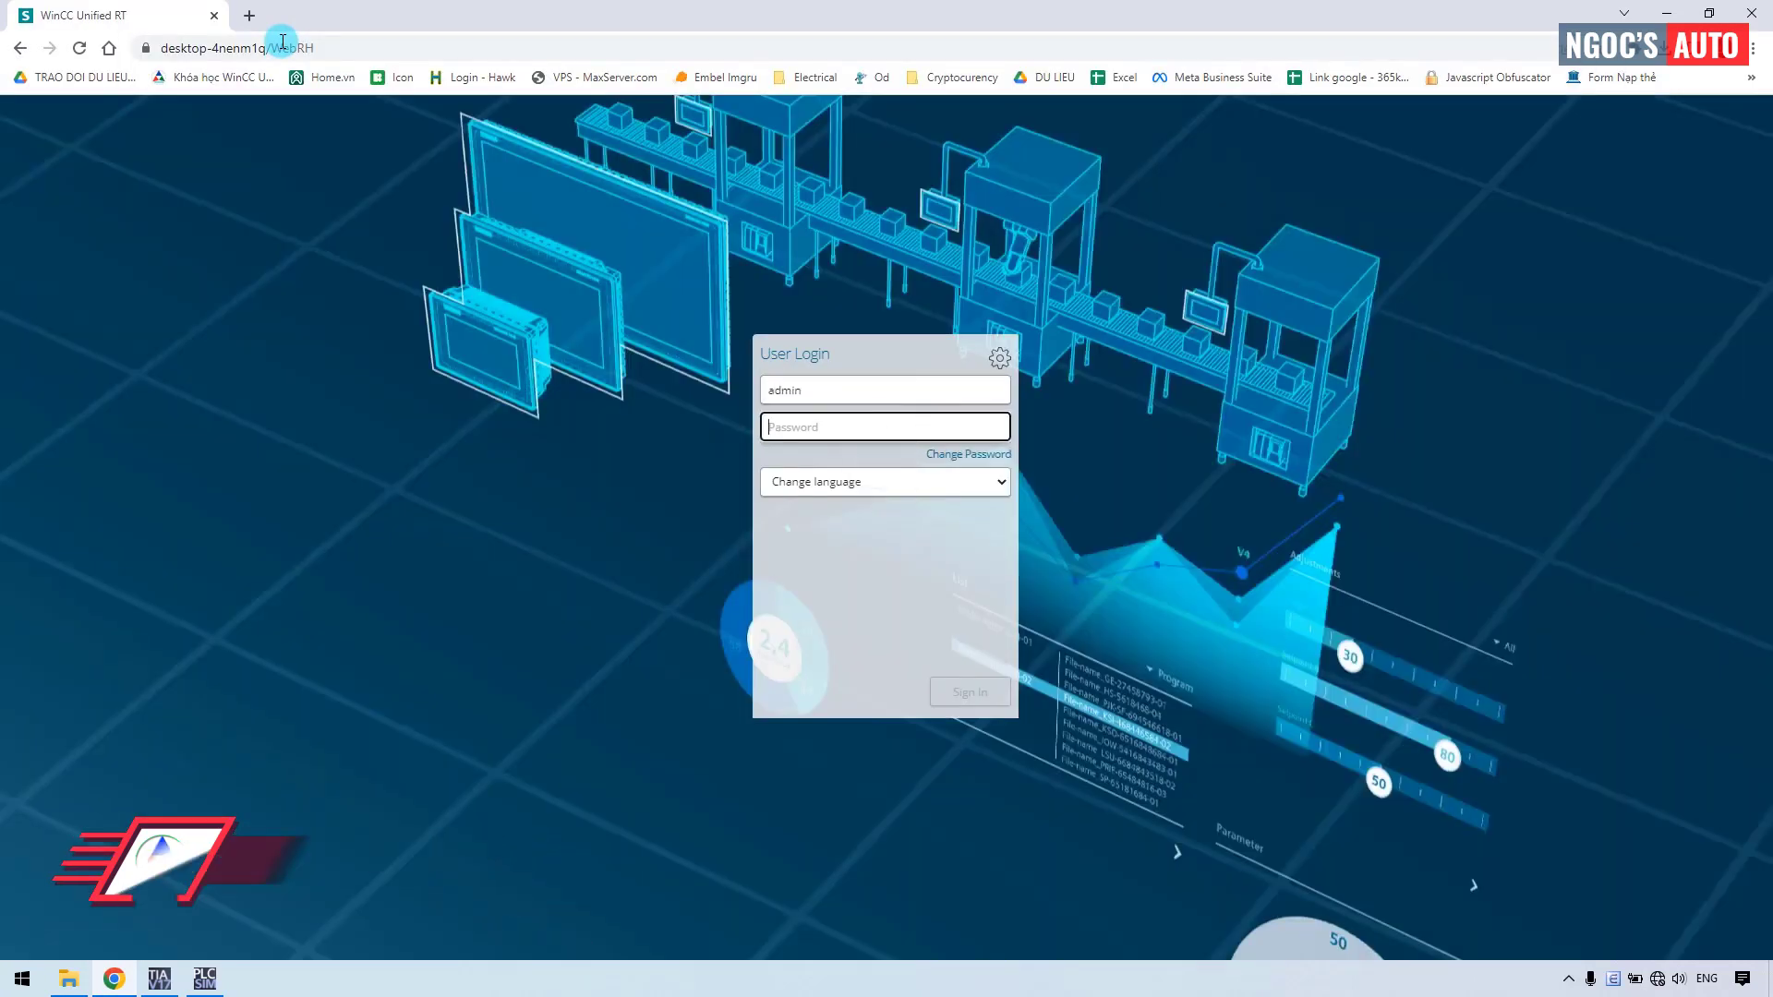
pyautogui.write('admin')
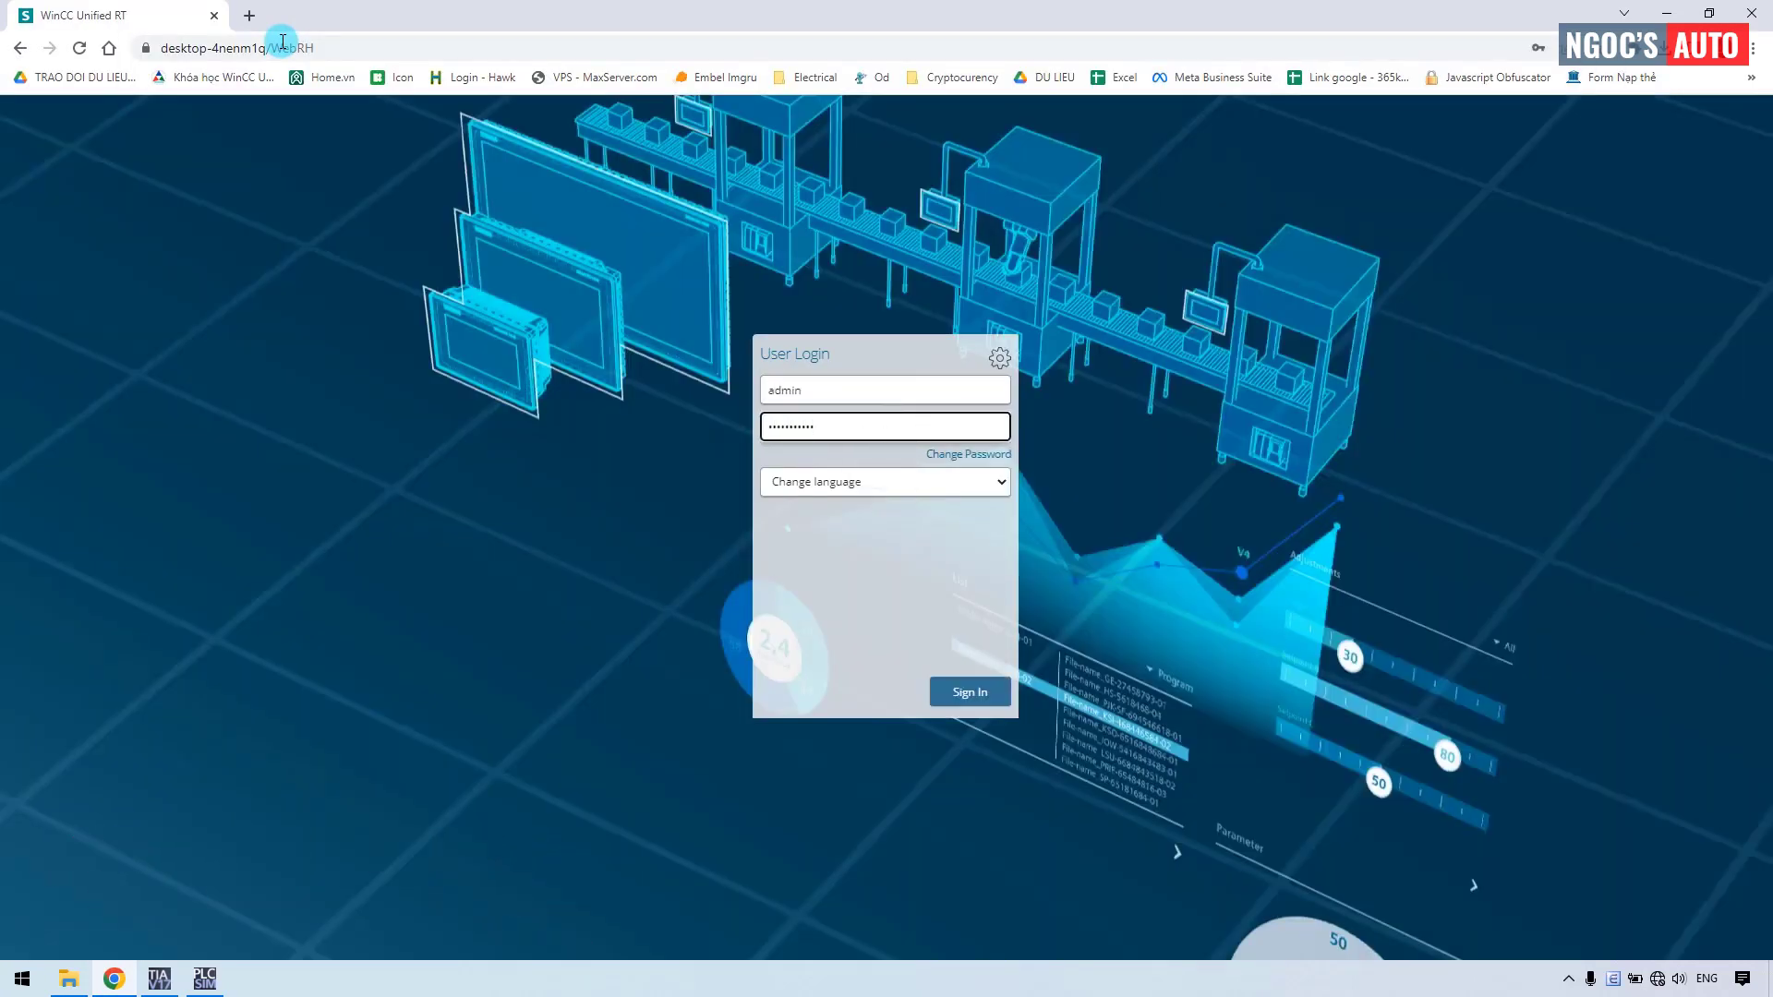
pyautogui.press('Return')
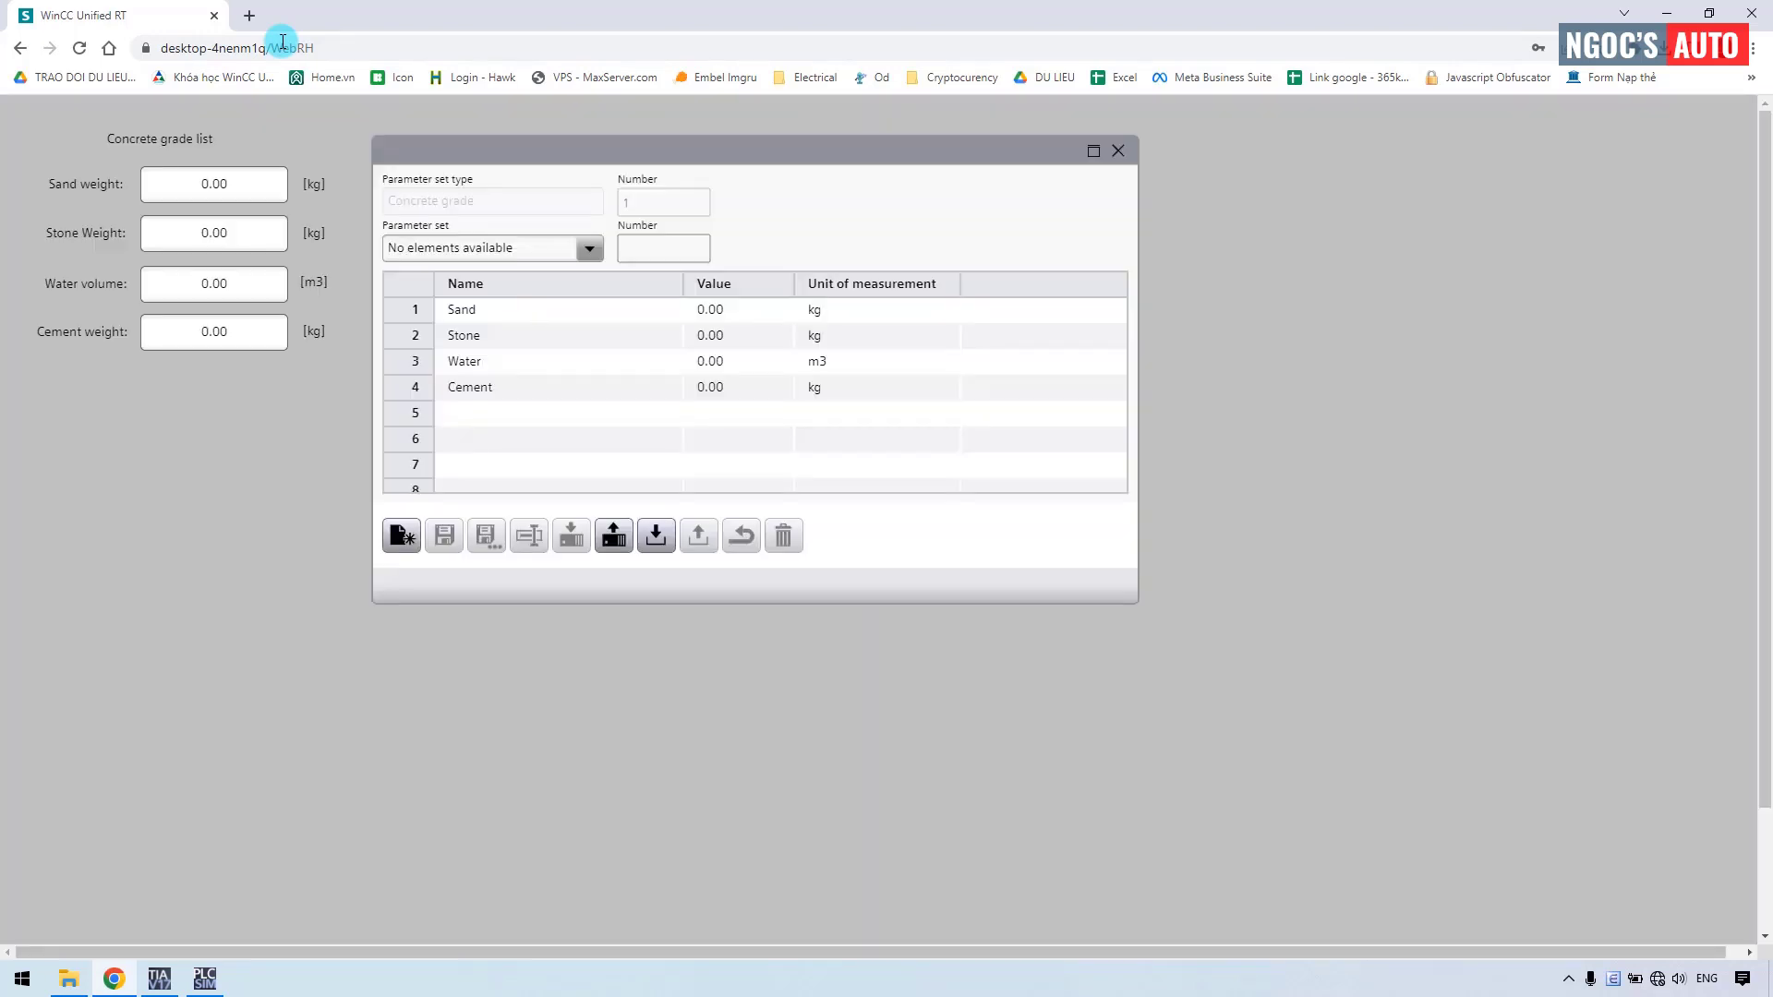